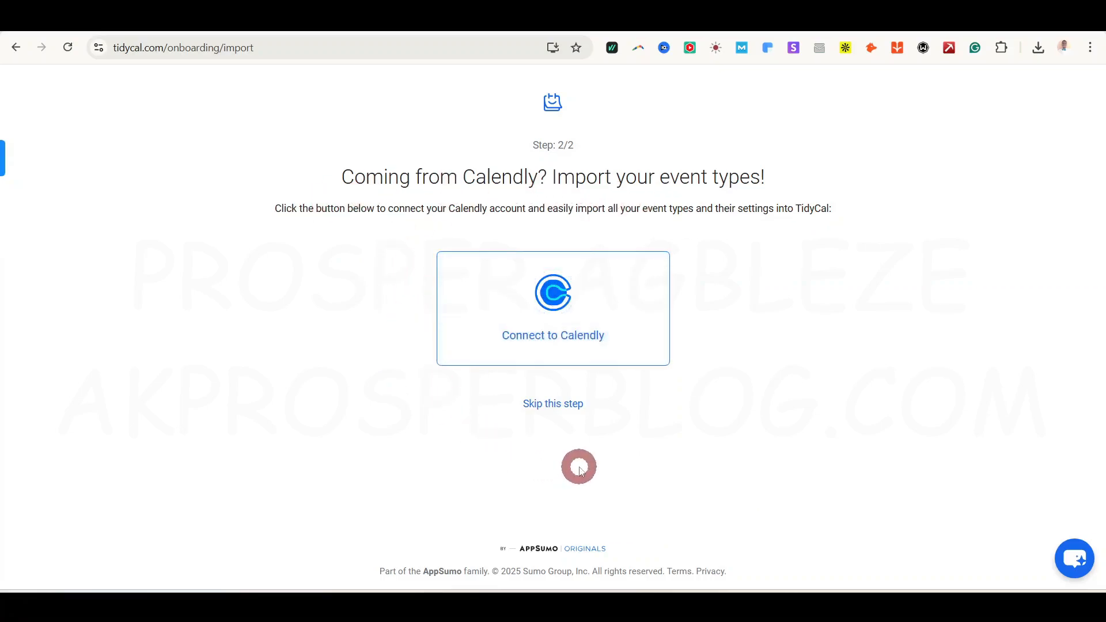
# Step: Skip the Calendly event import, start using TidyCal from the welcome message and dismiss the licence reminder
pyautogui.click(563, 407)
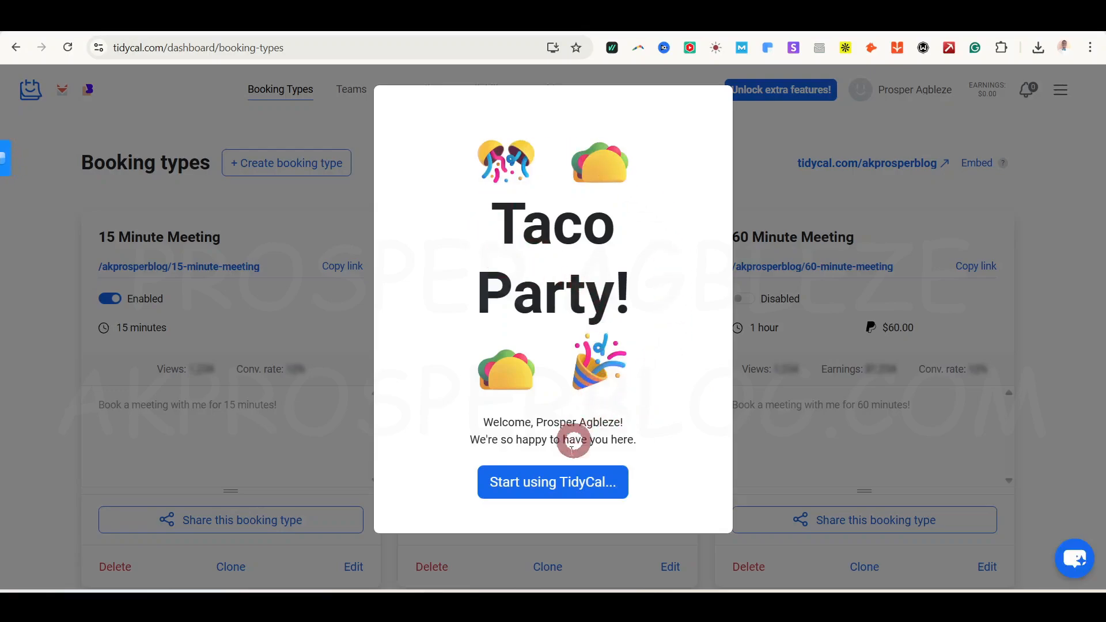
pyautogui.click(559, 484)
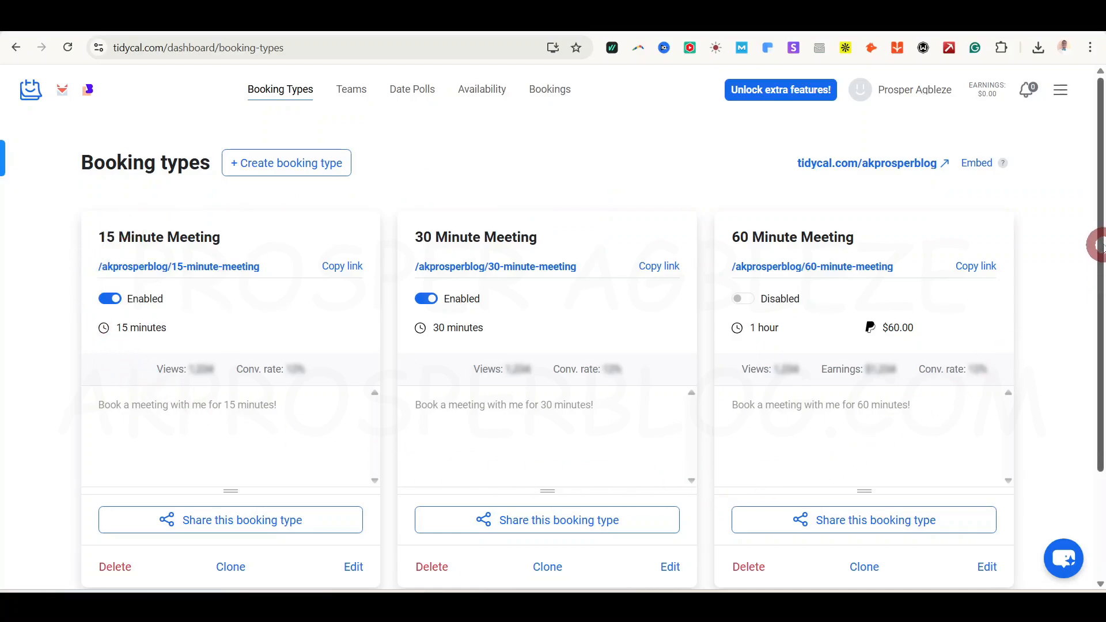
pyautogui.moveTo(1097, 264)
pyautogui.mouseDown()
pyautogui.moveTo(1098, 364)
pyautogui.moveTo(1098, 254)
pyautogui.mouseUp()
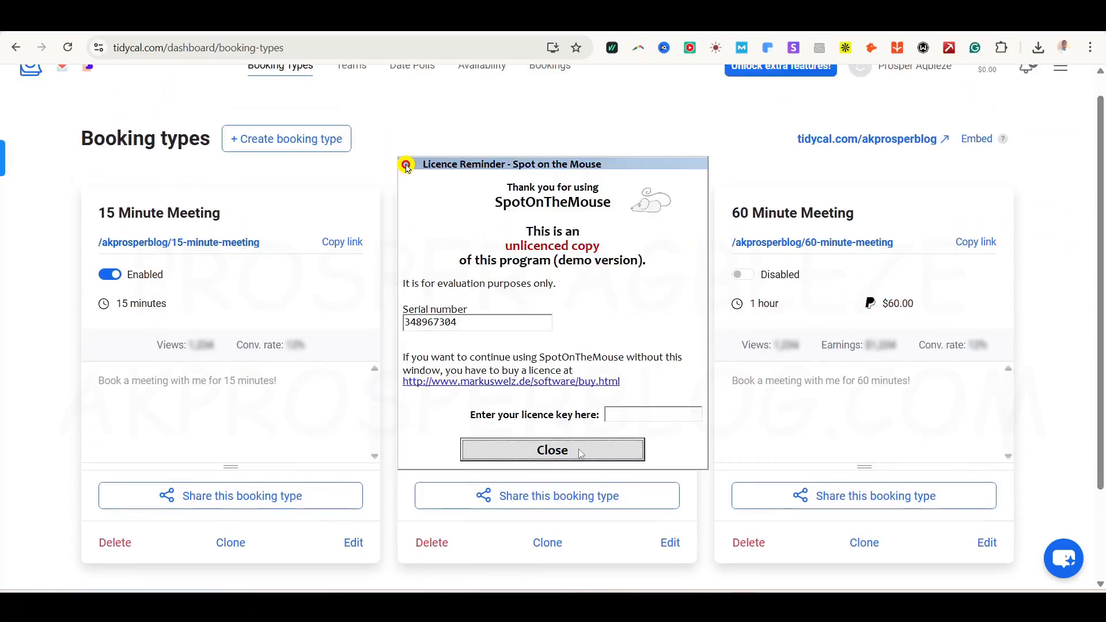
pyautogui.click(580, 454)
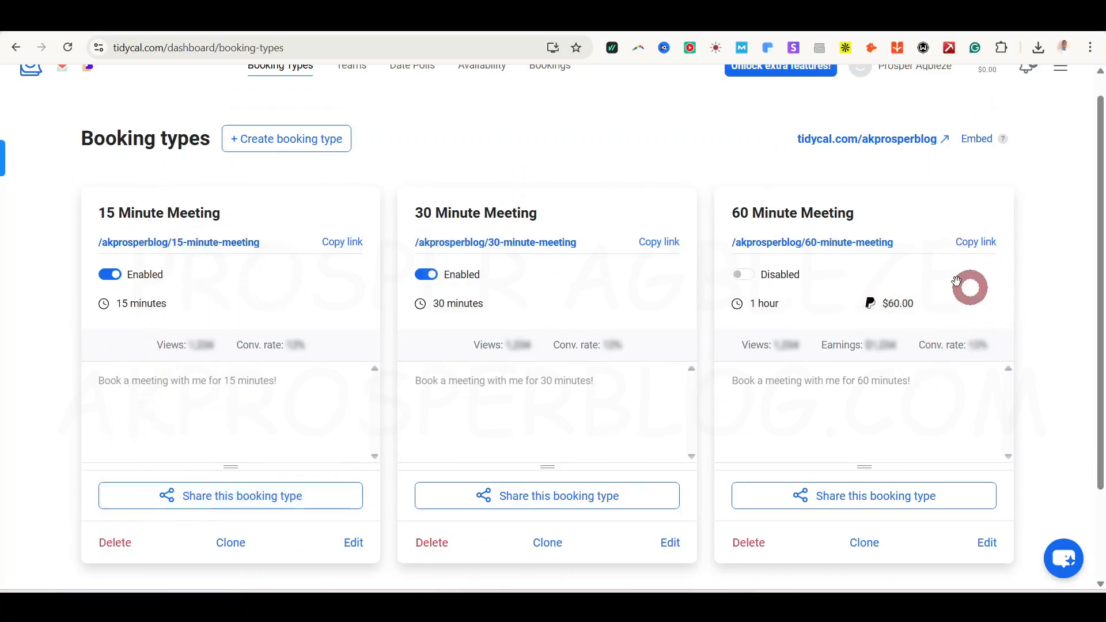
# Step: Delete the default 15, 30 and 60 Minute Meeting booking types
pyautogui.click(105, 541)
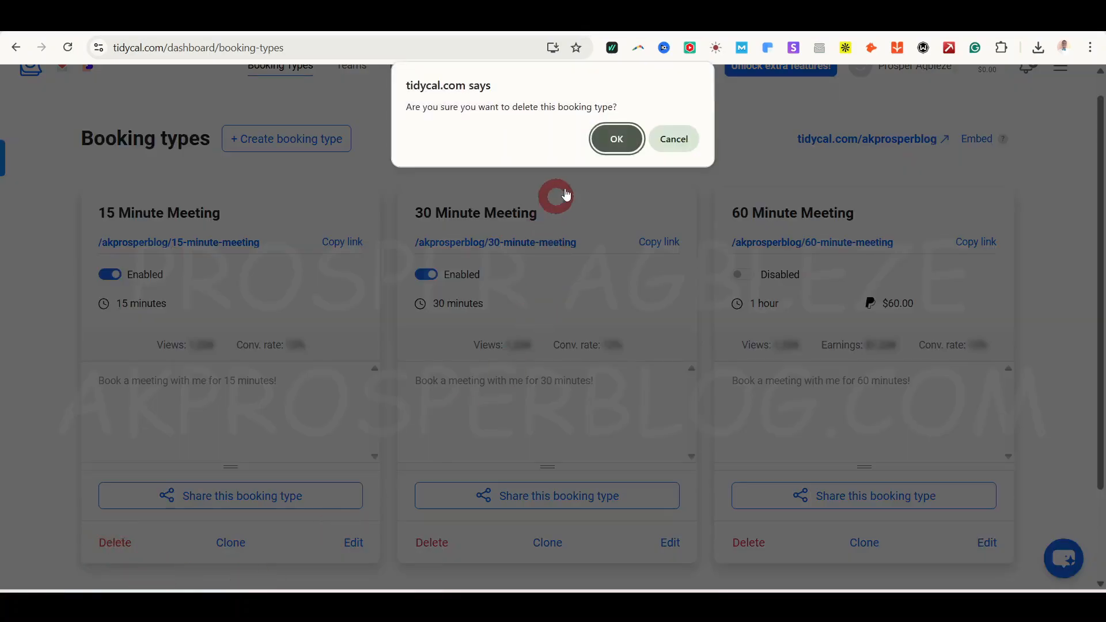
pyautogui.click(616, 138)
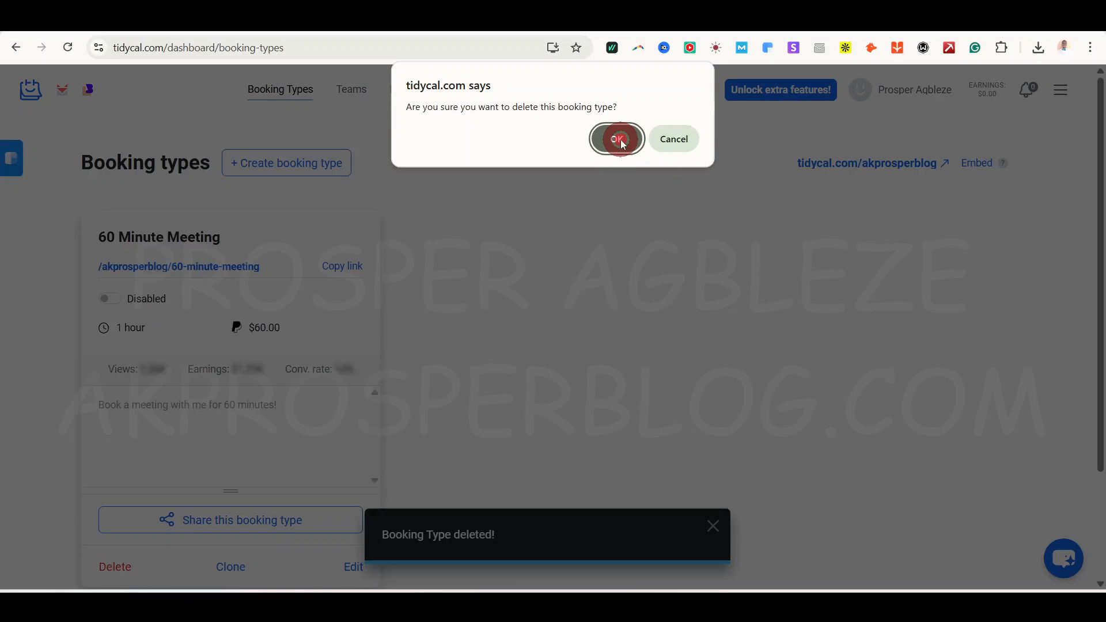
pyautogui.click(619, 141)
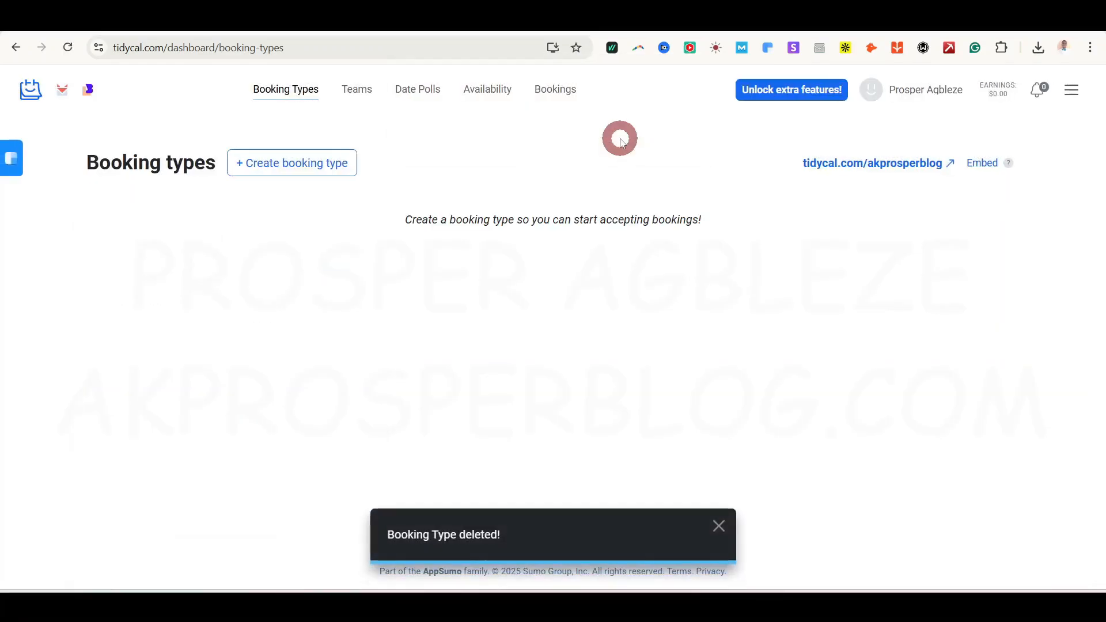
pyautogui.click(717, 524)
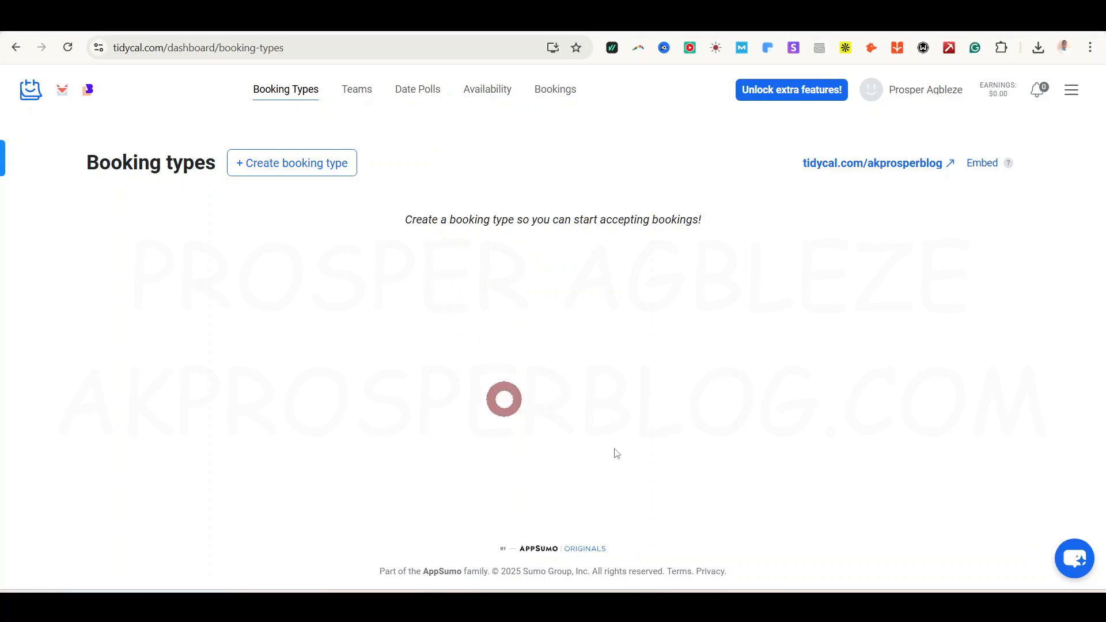
# Step: Open the account Settings page in a new tab and switch to it
pyautogui.click(1077, 90)
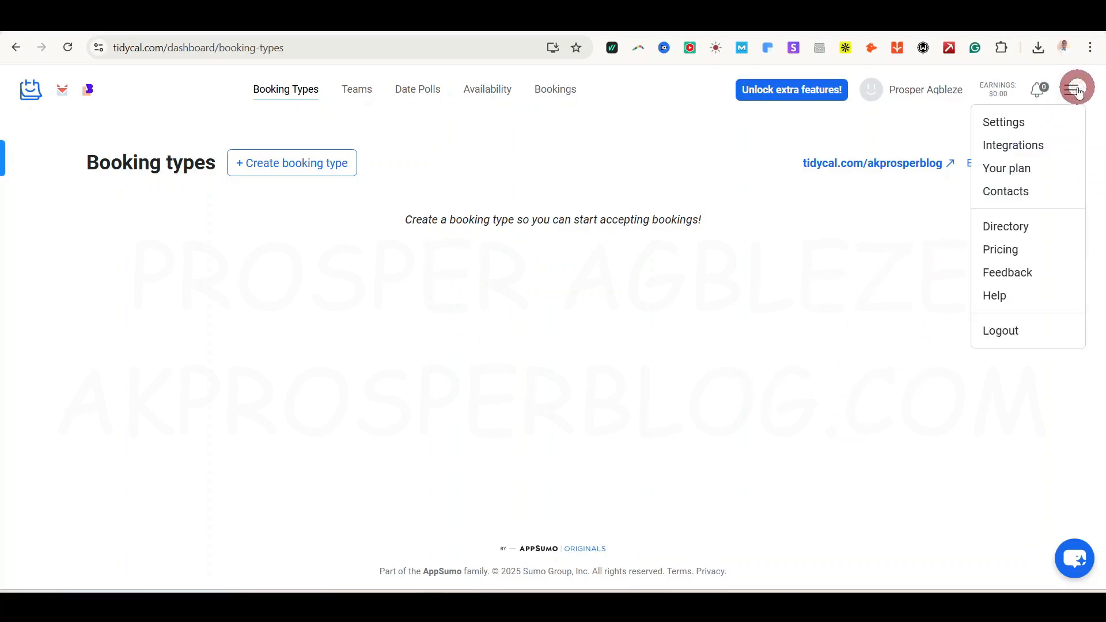
pyautogui.rightClick(1017, 128)
pyautogui.click(918, 142)
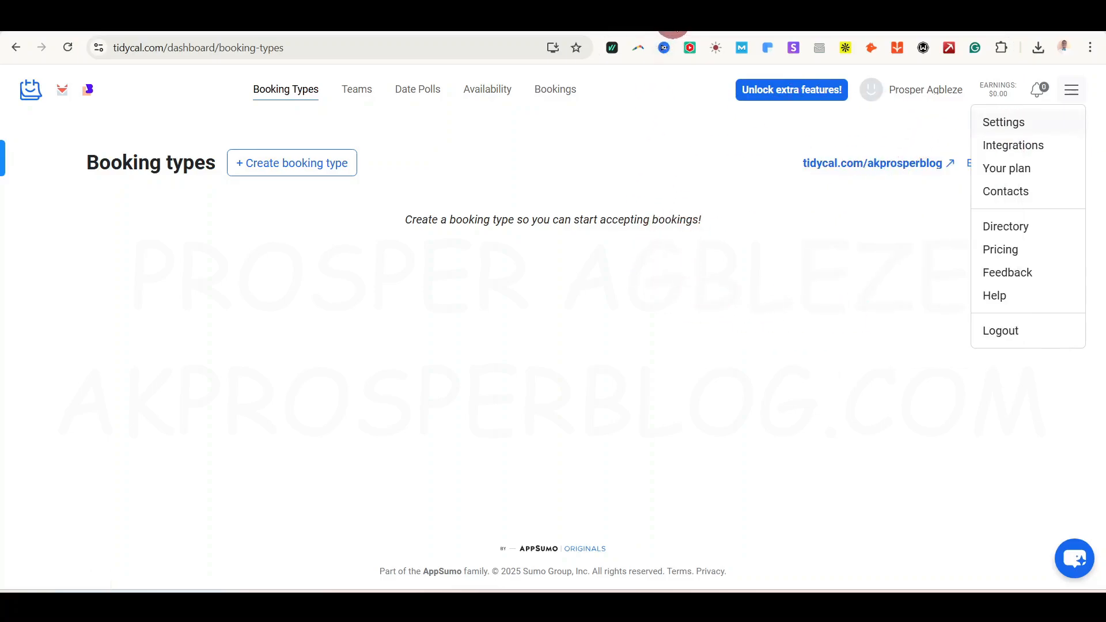
pyautogui.click(673, 23)
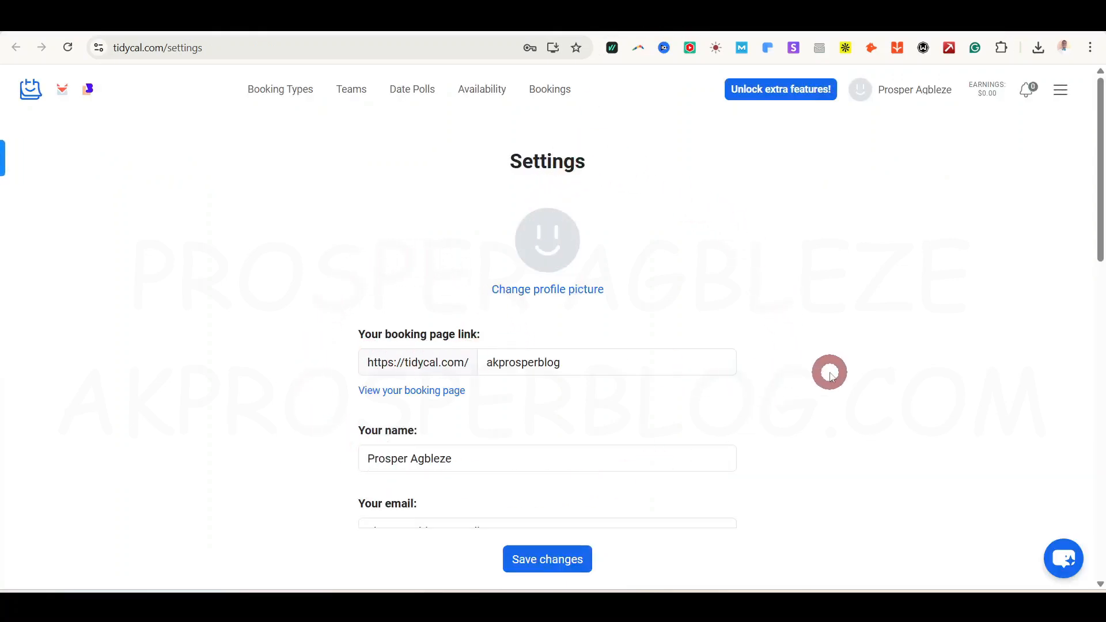
# Step: Look through the account settings and change the profile picture to the Capital City logo
pyautogui.scroll(-8, 830, 375)
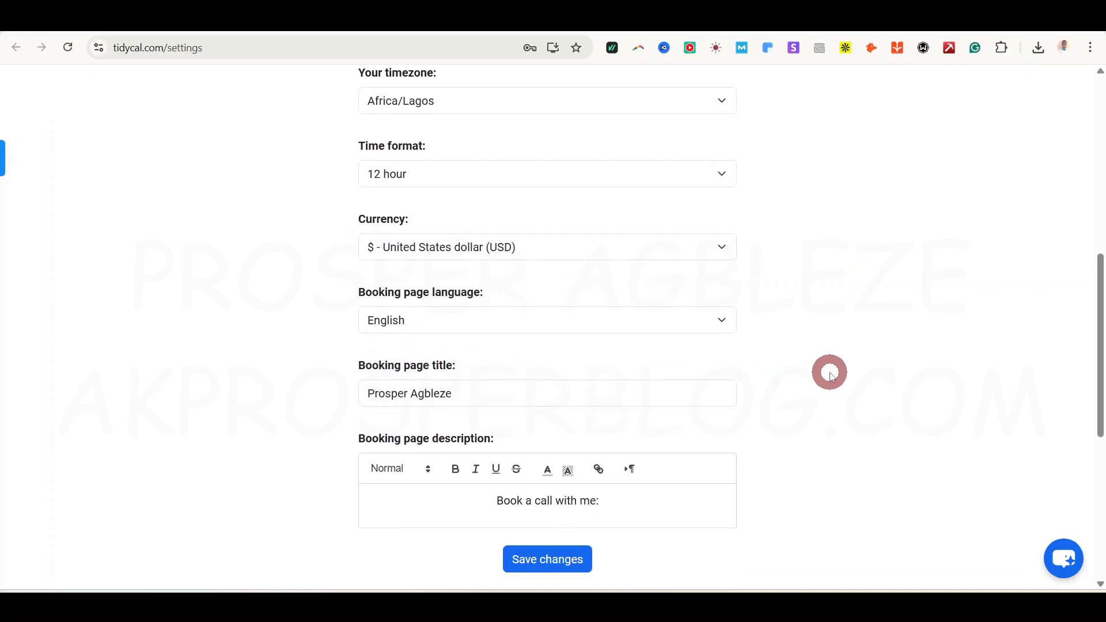
pyautogui.scroll(8, 830, 375)
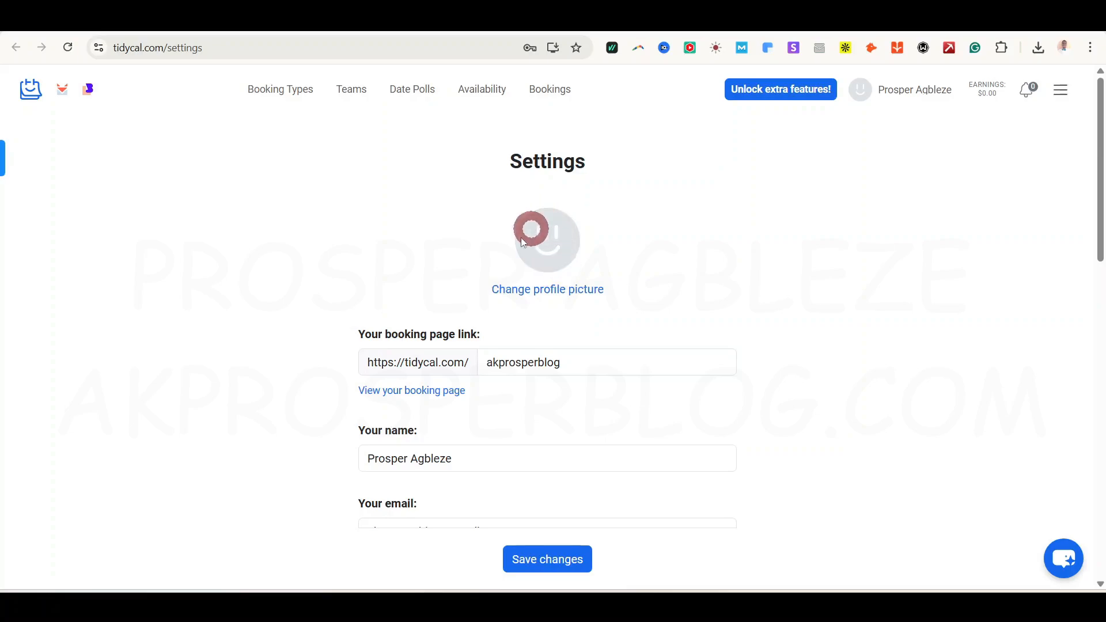
pyautogui.click(551, 289)
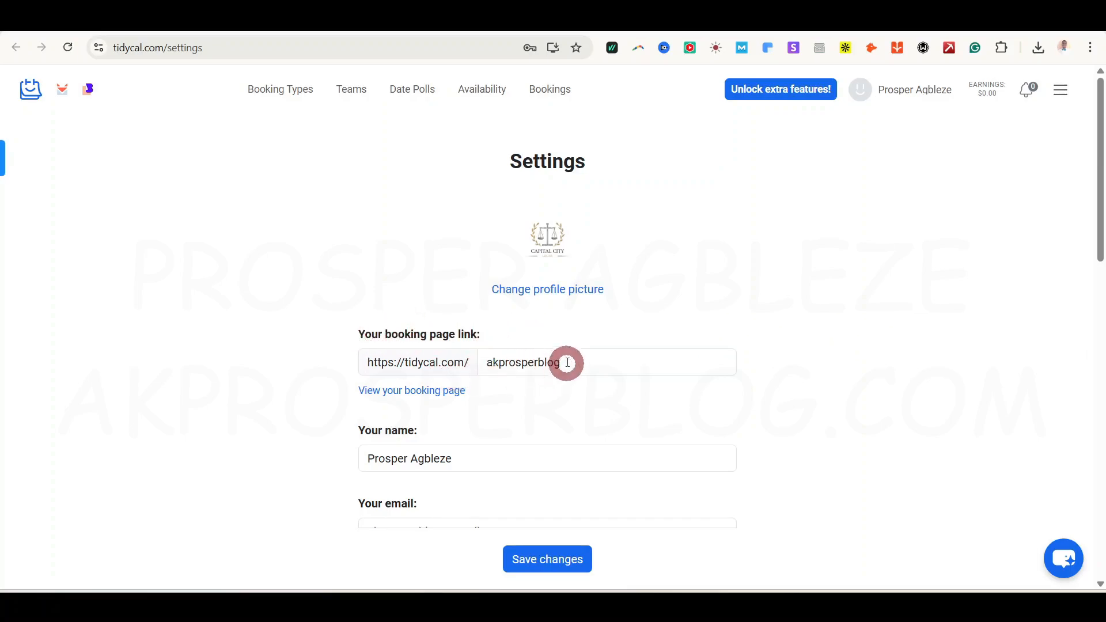
# Step: Set the custom part of the booking page link to capitalcitylegal
pyautogui.doubleClick(533, 361)
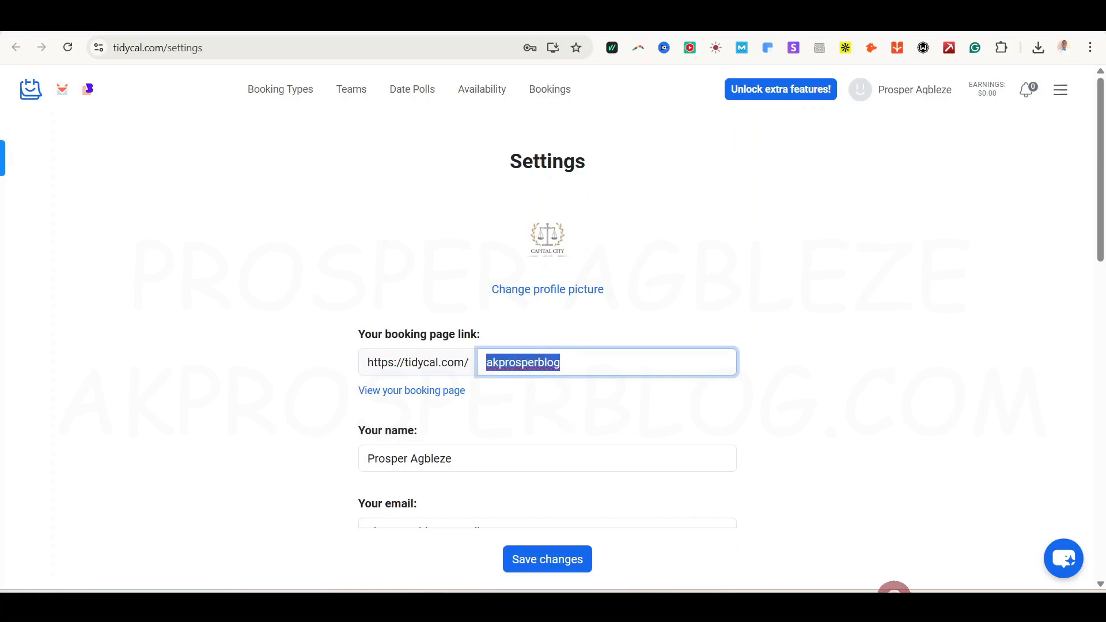
pyautogui.write('capitalcitylegal')
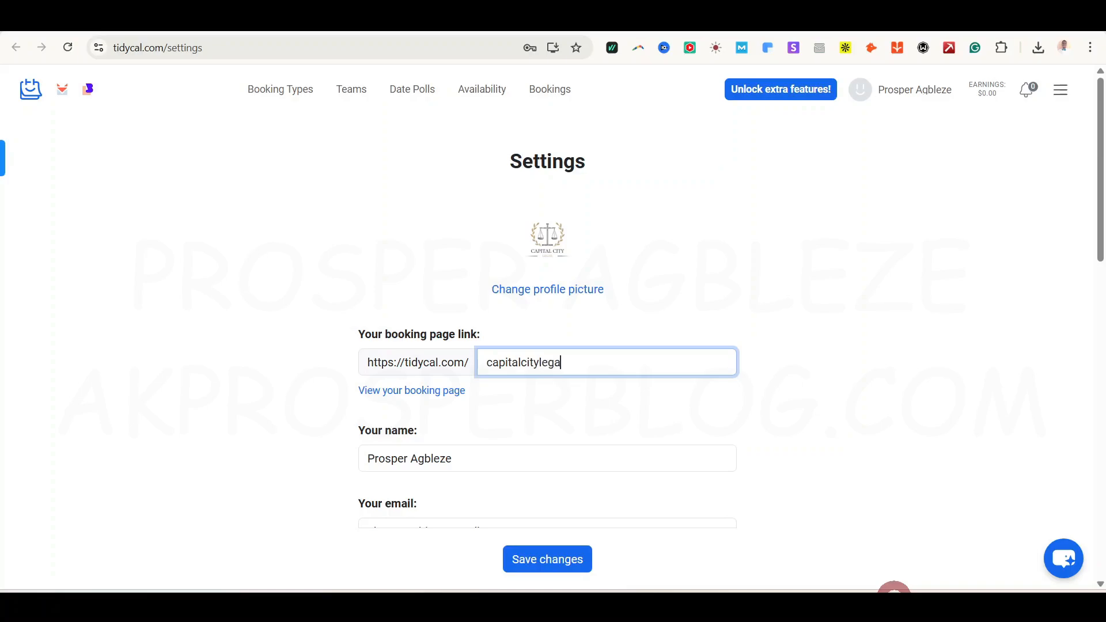
pyautogui.click(863, 341)
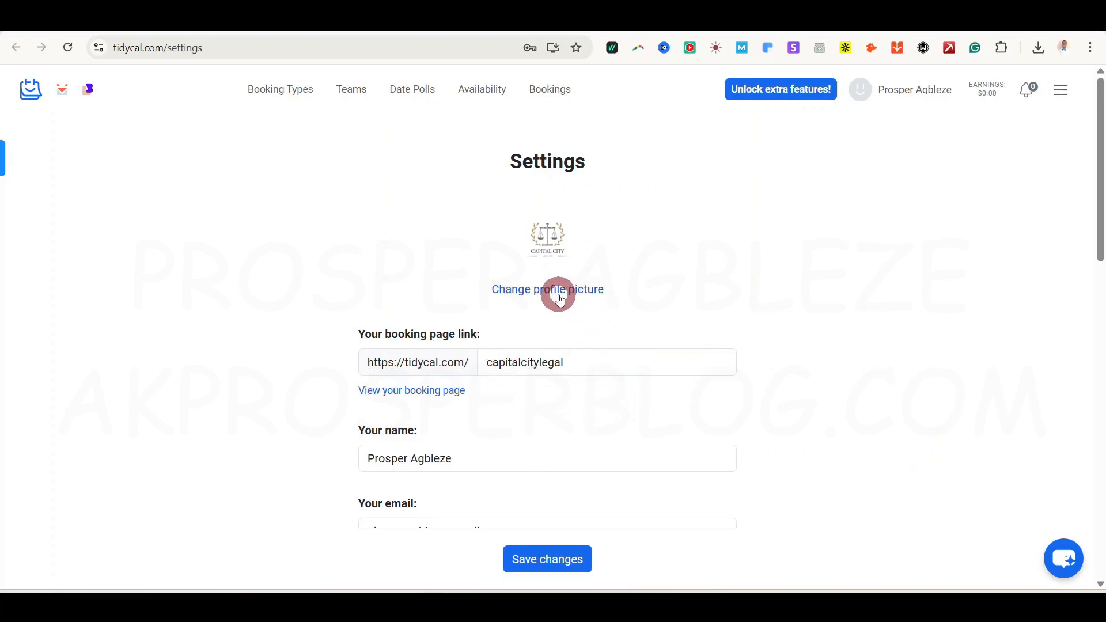
# Step: Check the public booking page in a separate tab, return to the settings and save the changes
pyautogui.keyDown('ctrl'); pyautogui.click(391, 393); pyautogui.keyUp('ctrl')
pyautogui.click(723, 28)
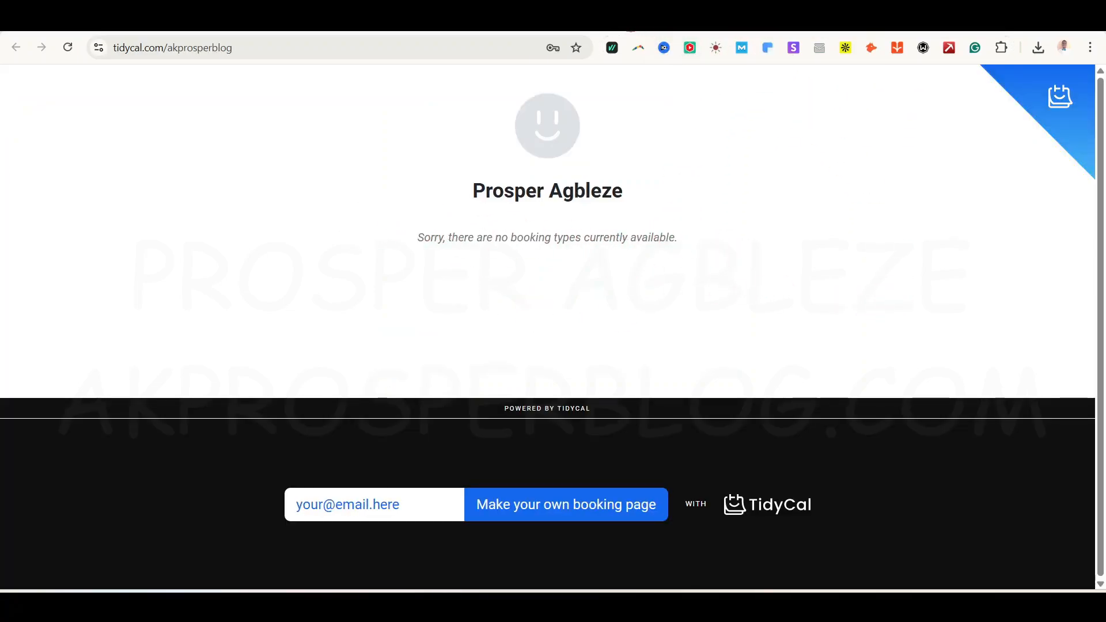
pyautogui.click(630, 28)
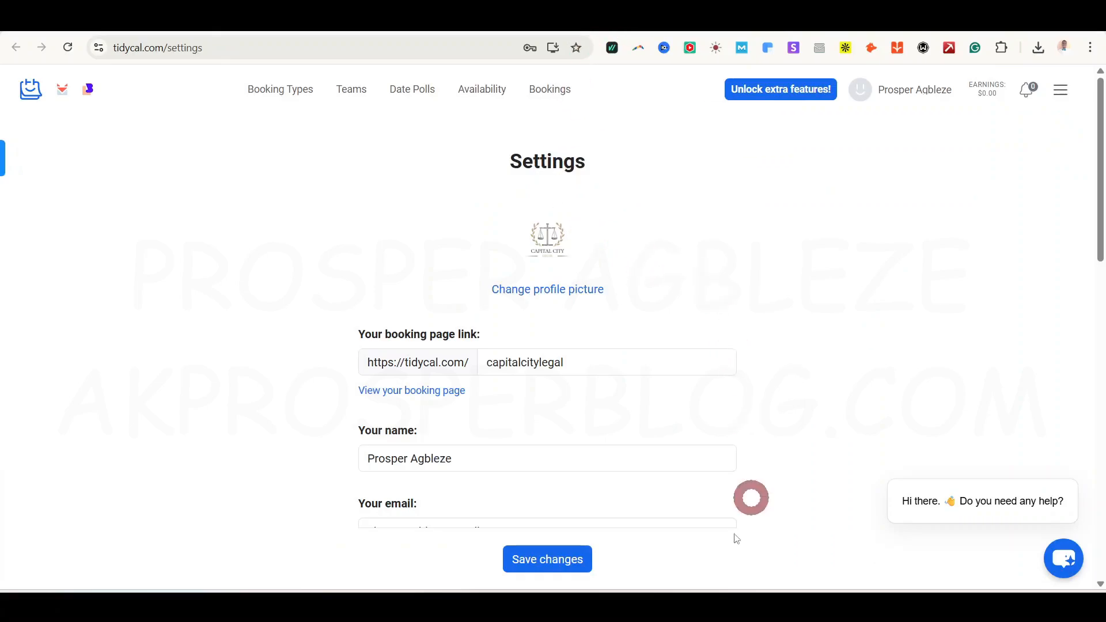
pyautogui.click(703, 30)
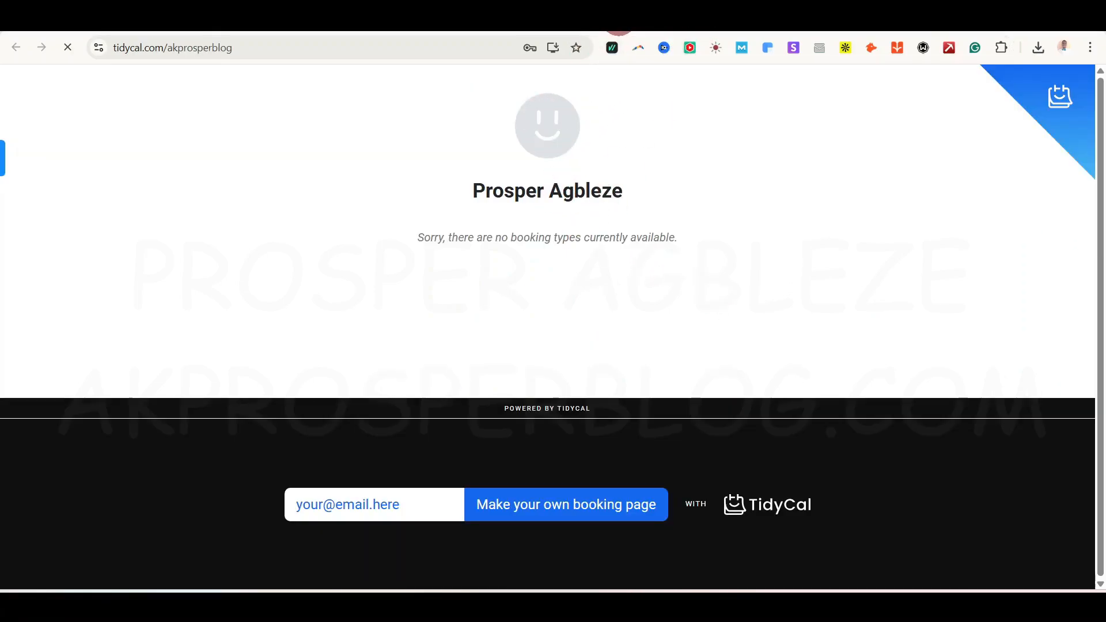
pyautogui.click(622, 29)
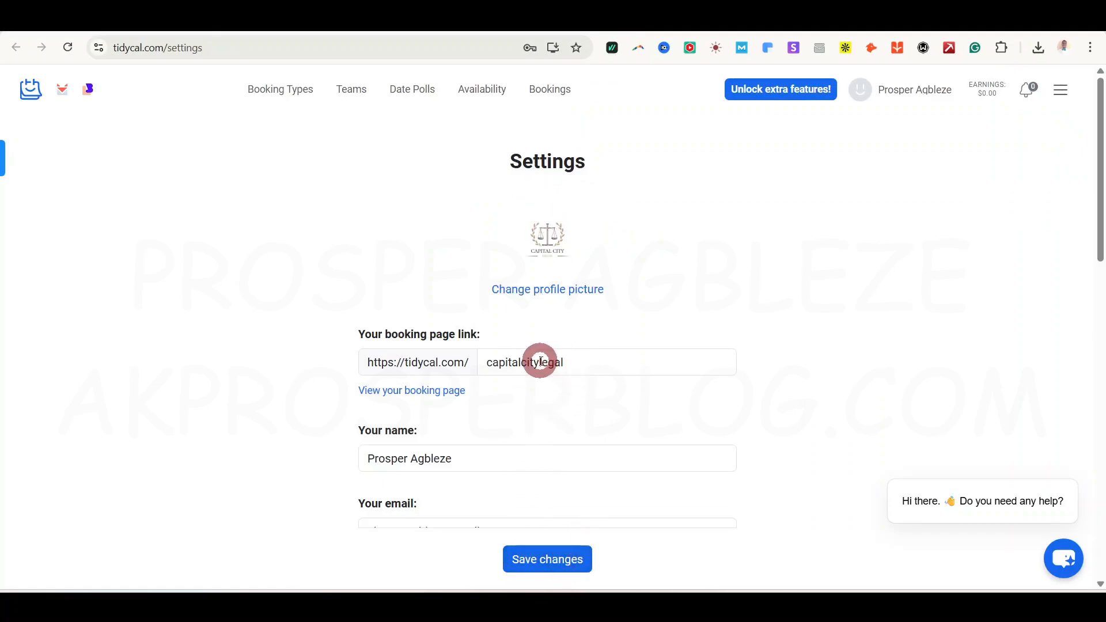
pyautogui.click(573, 560)
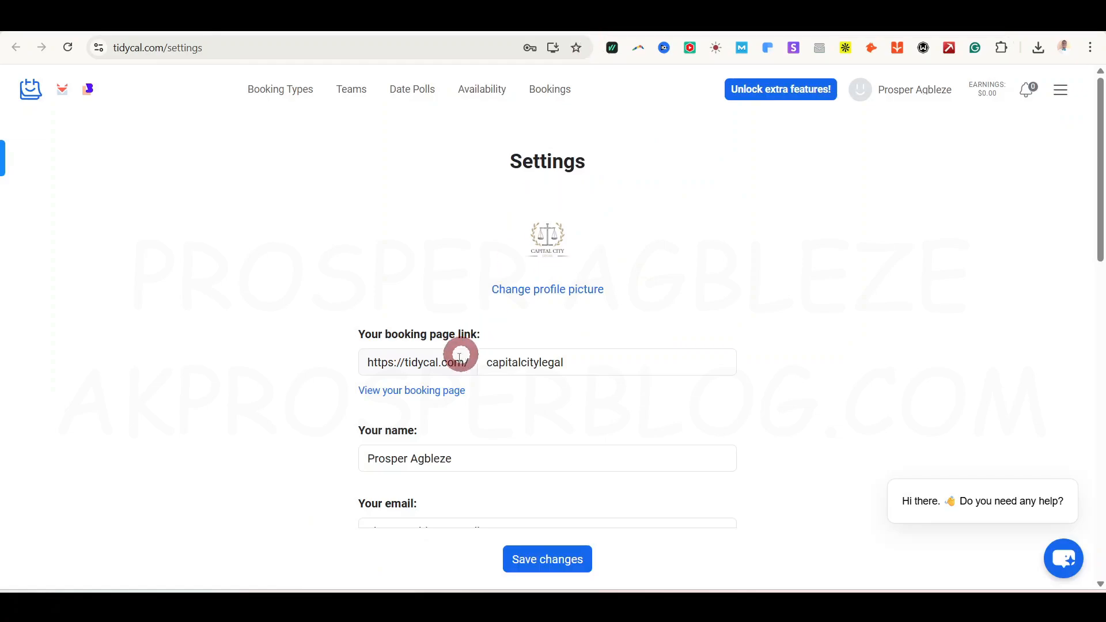
# Step: Check the available time format options in the account settings
pyautogui.moveTo(1098, 178); pyautogui.dragTo(1099, 294)
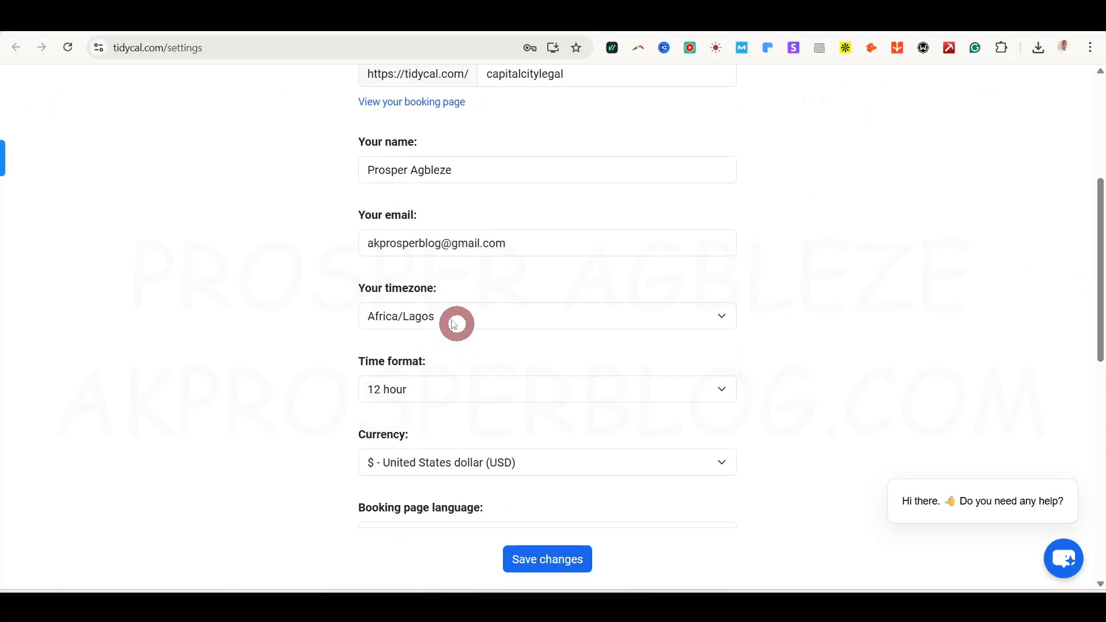
pyautogui.click(421, 398)
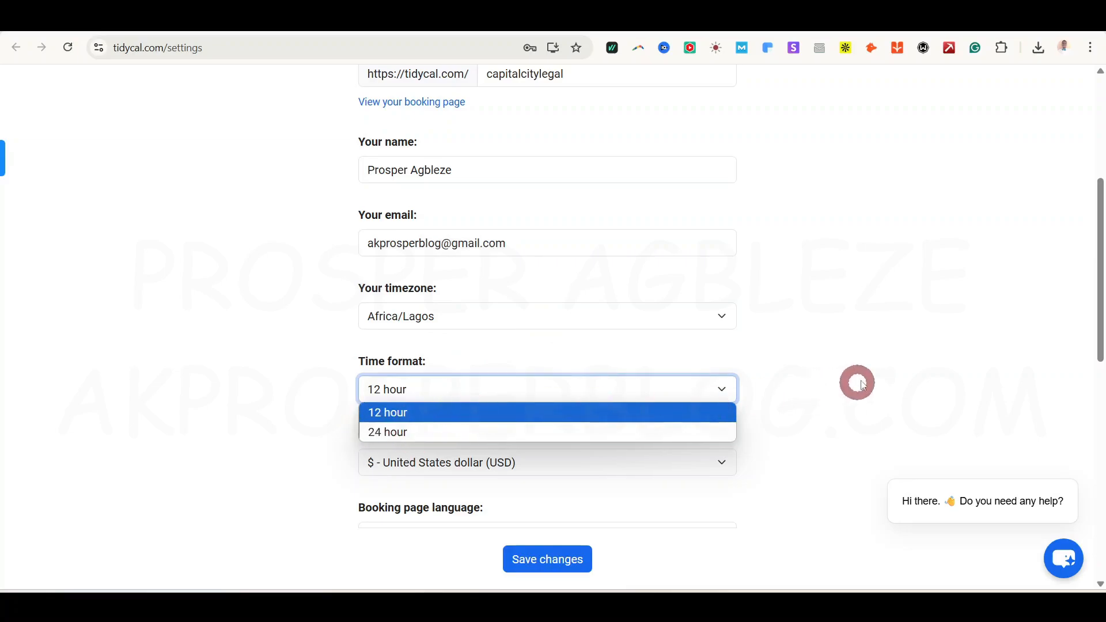
pyautogui.click(836, 424)
pyautogui.scroll(-1, 478, 484)
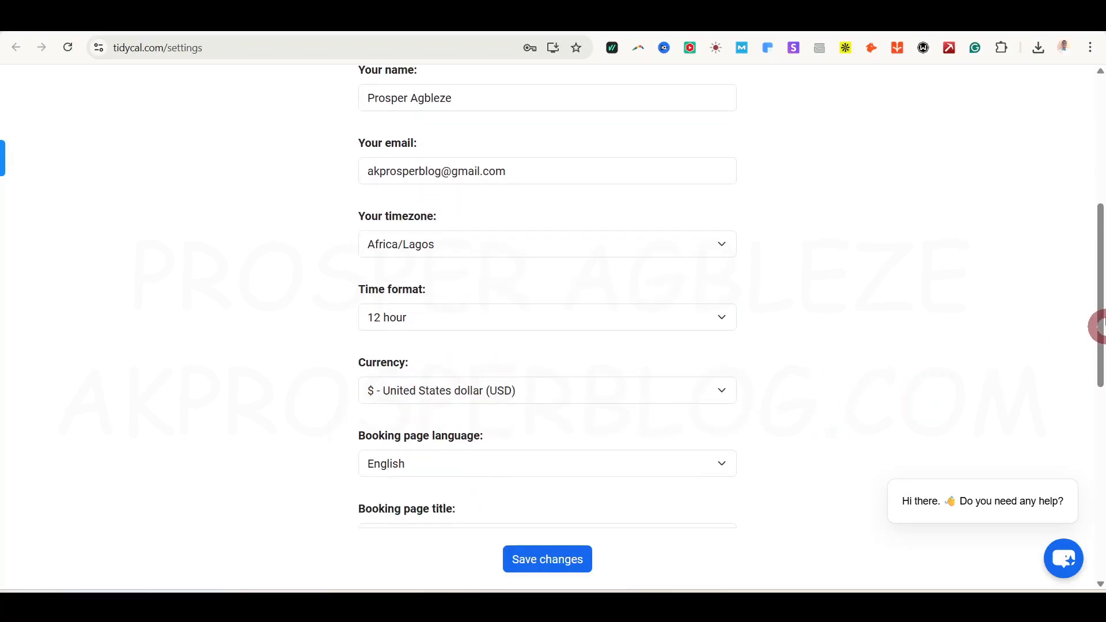
# Step: Set the booking page title to "Capital City Legal Services"
pyautogui.moveTo(1100, 288); pyautogui.dragTo(1099, 328)
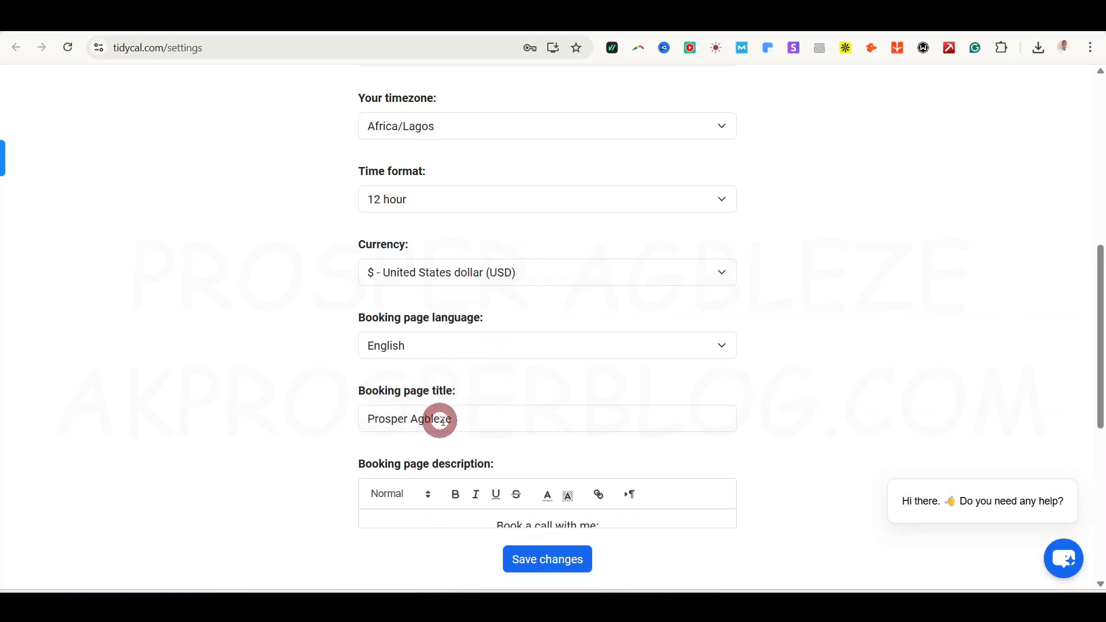
pyautogui.click(488, 421)
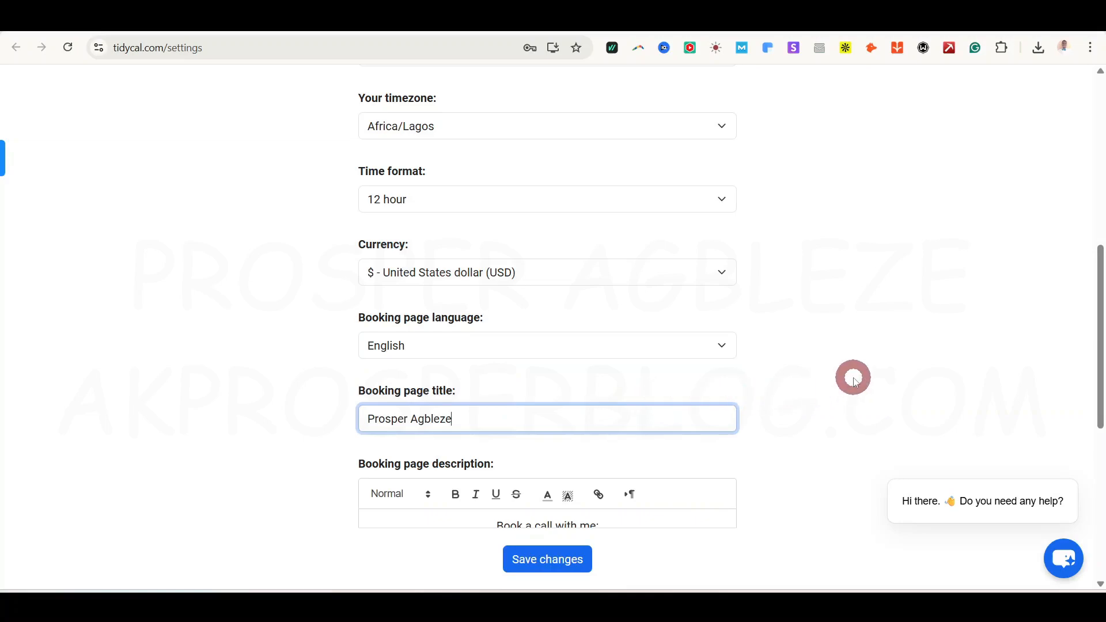
pyautogui.hotkey('ctrl', 'a')
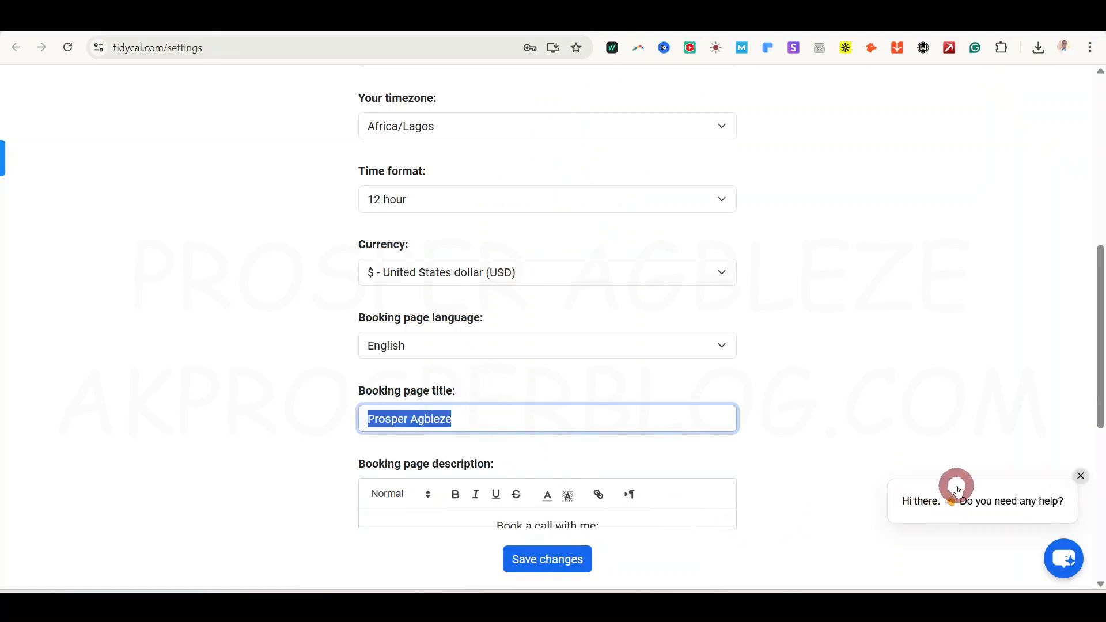
pyautogui.write('Capital City Legal Services')
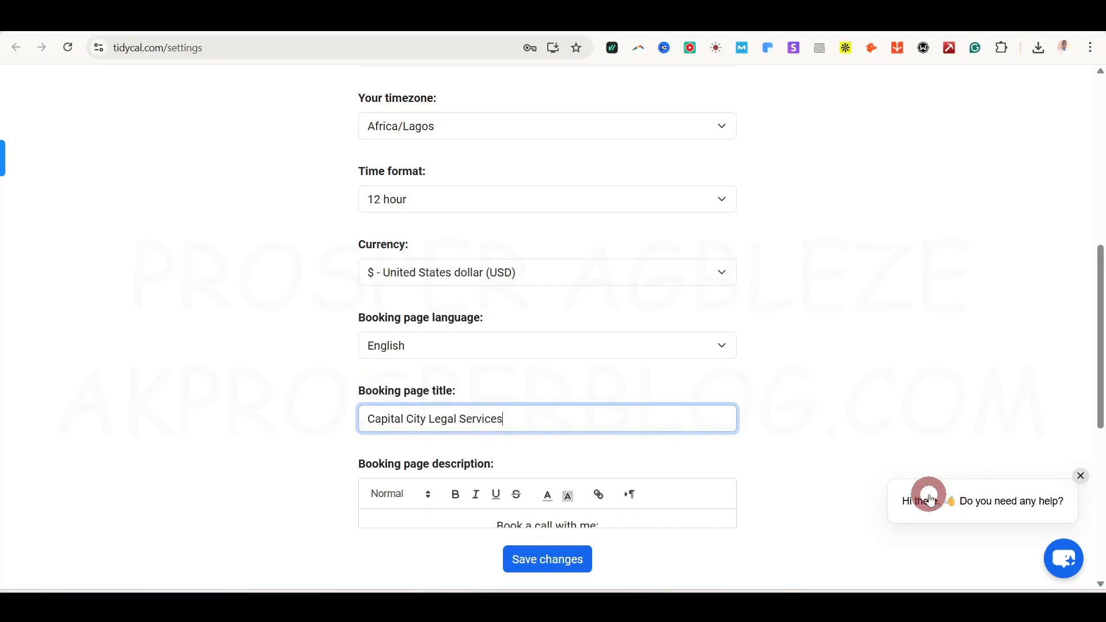
# Step: Replace the booking page description with "We offer professional legal services to business and individual in Lagos Nigeria."
pyautogui.moveTo(1098, 324); pyautogui.dragTo(1099, 431)
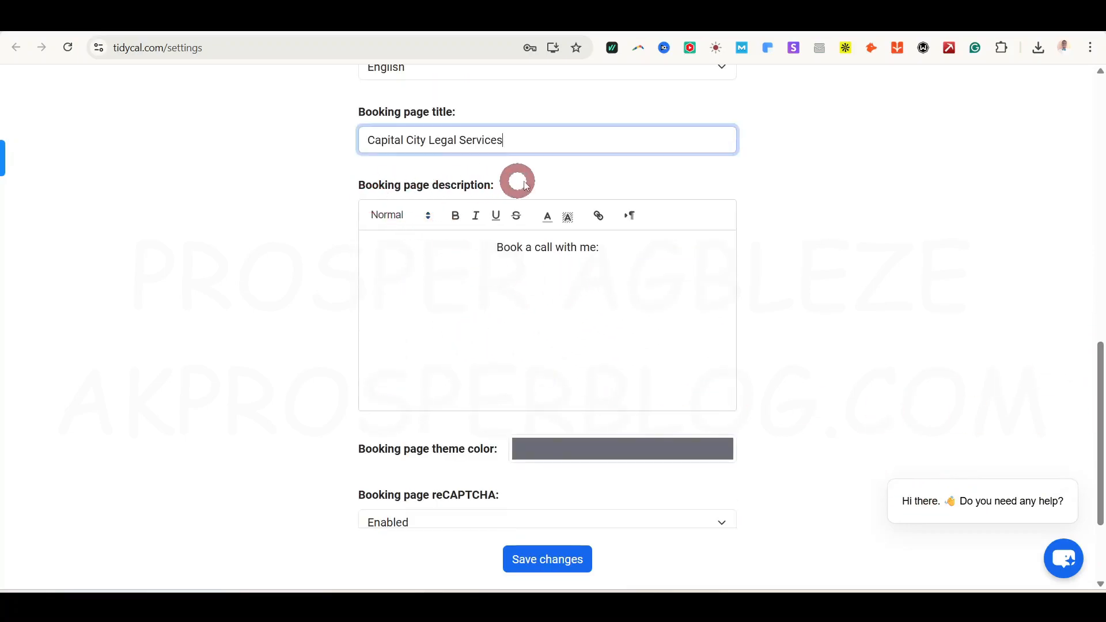
pyautogui.click(571, 298)
pyautogui.tripleClick(630, 298)
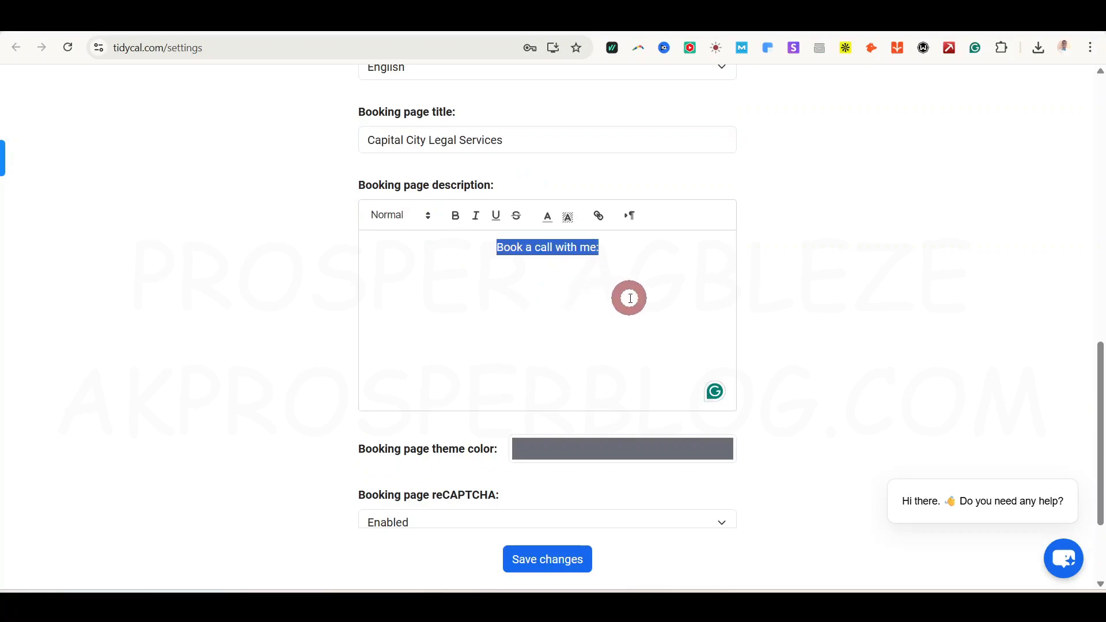
pyautogui.write('We offer professio')
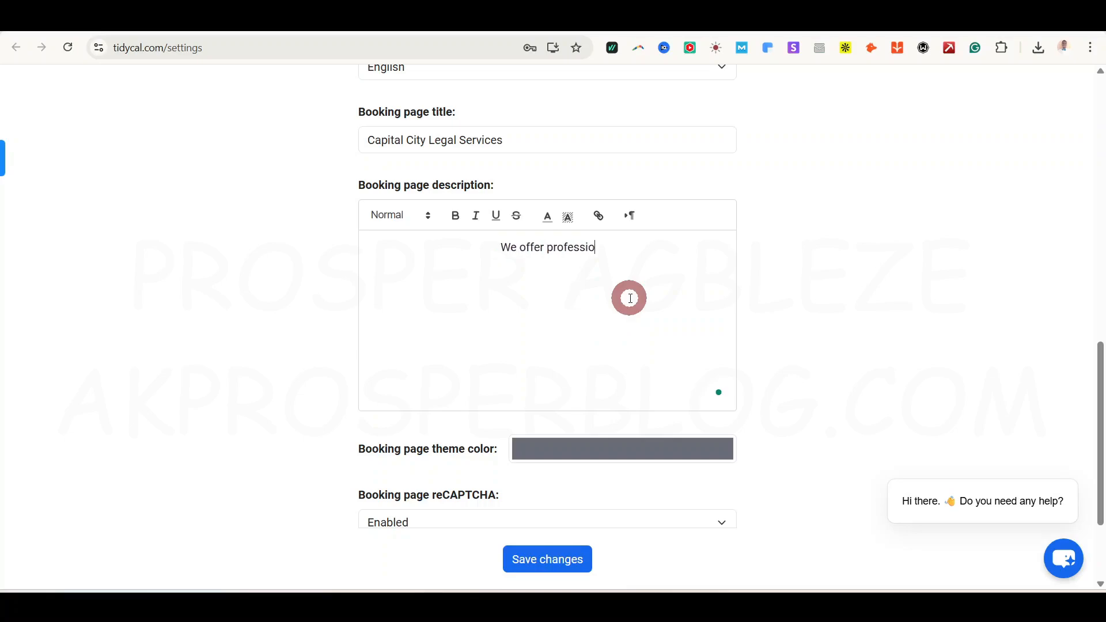
pyautogui.write('nal legal')
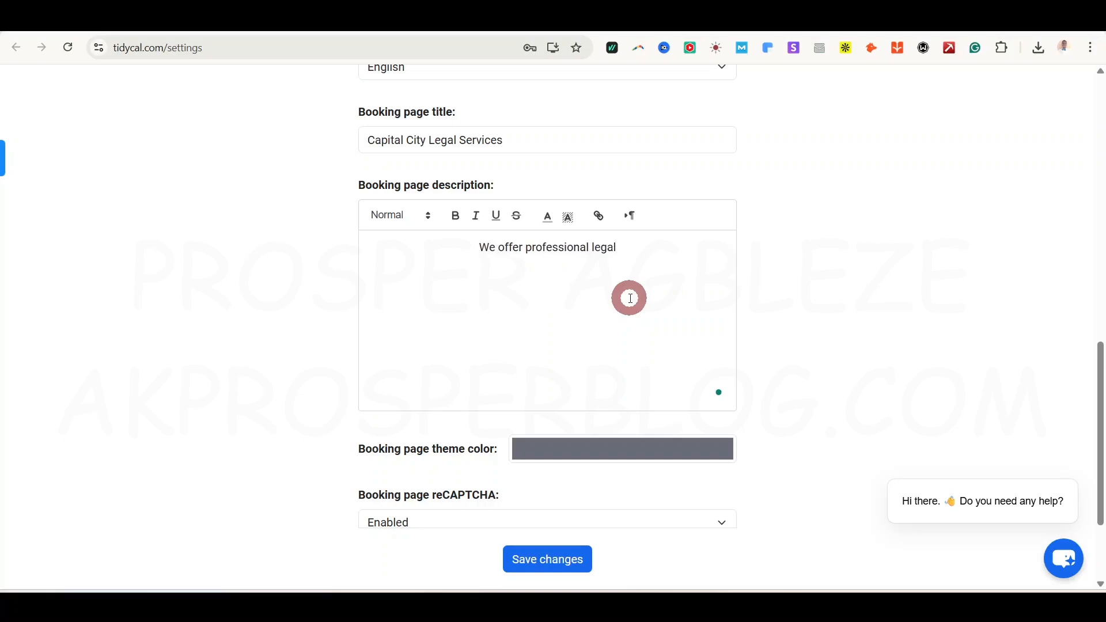
pyautogui.write(' services to')
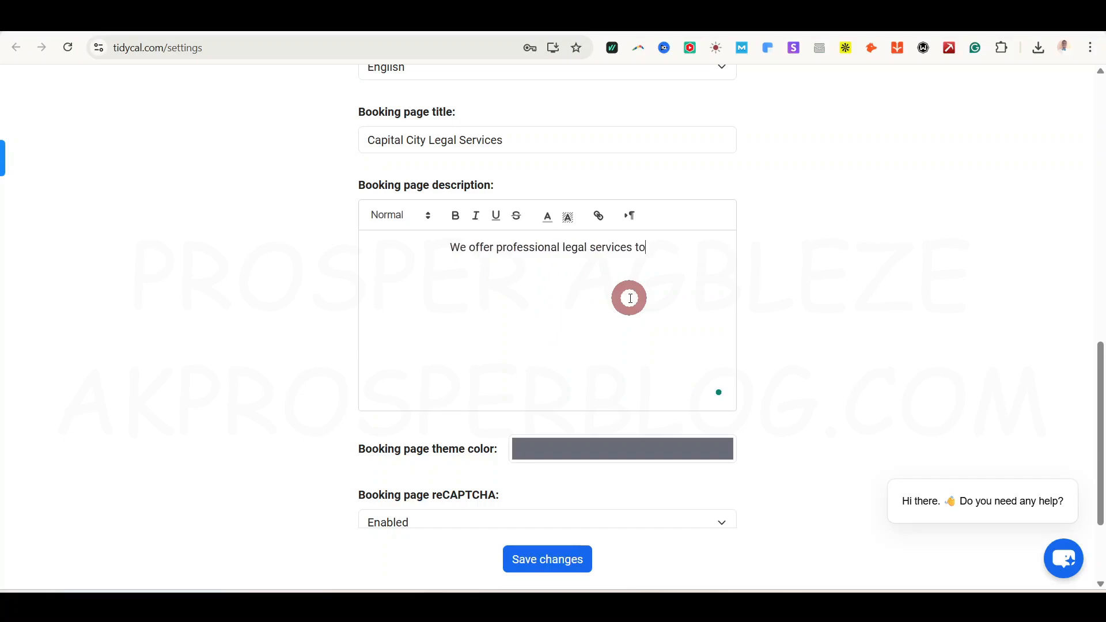
pyautogui.write(' business and i')
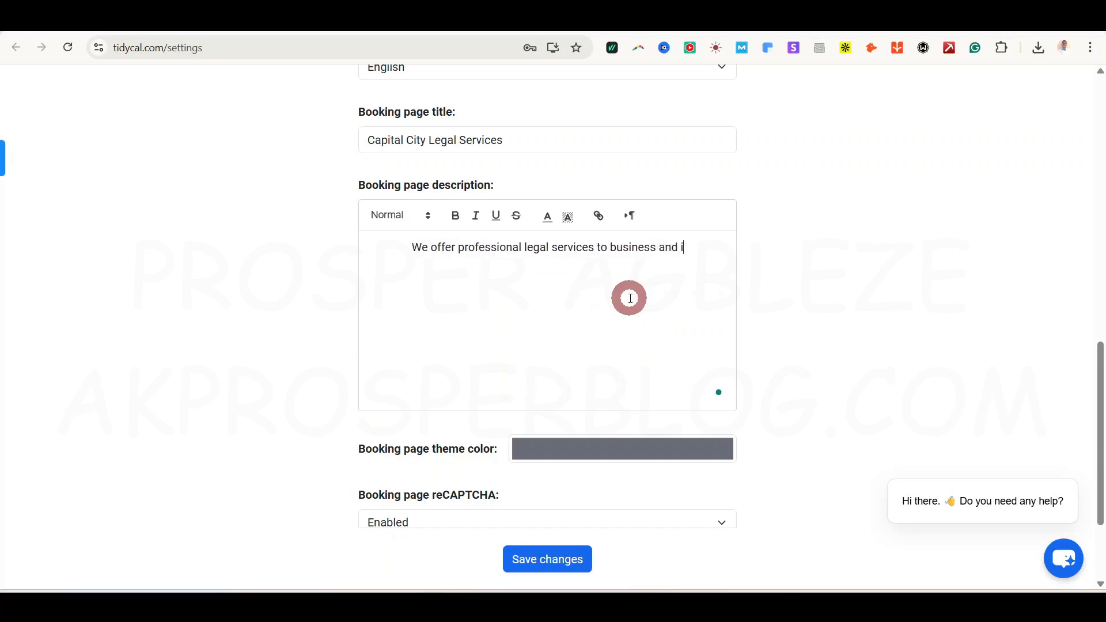
pyautogui.write('ndi')
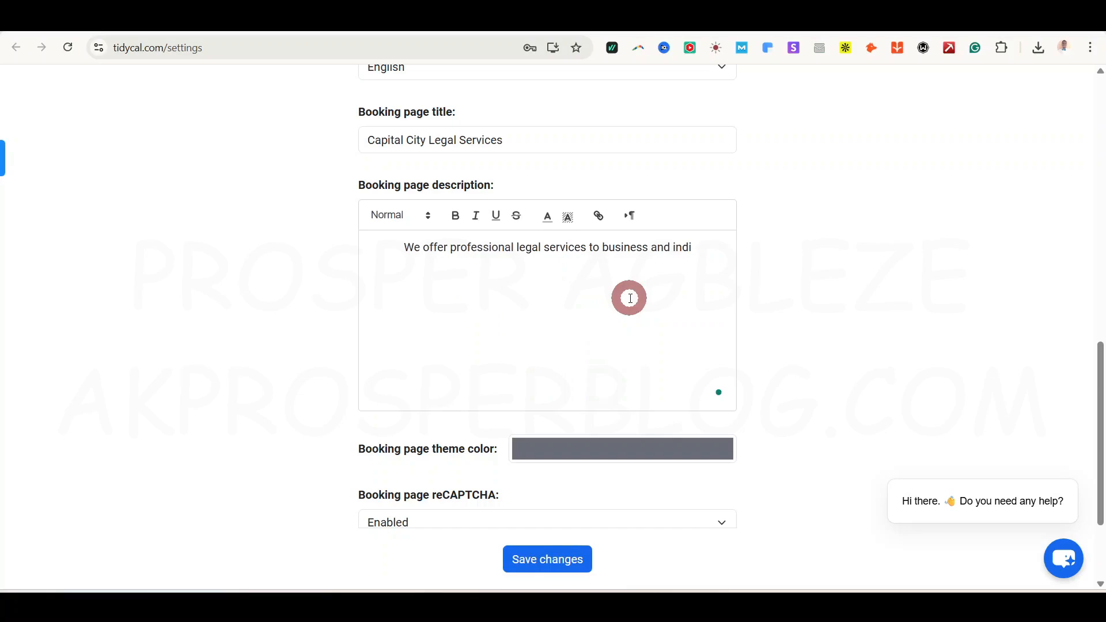
pyautogui.write('vdu')
pyautogui.write('in ')
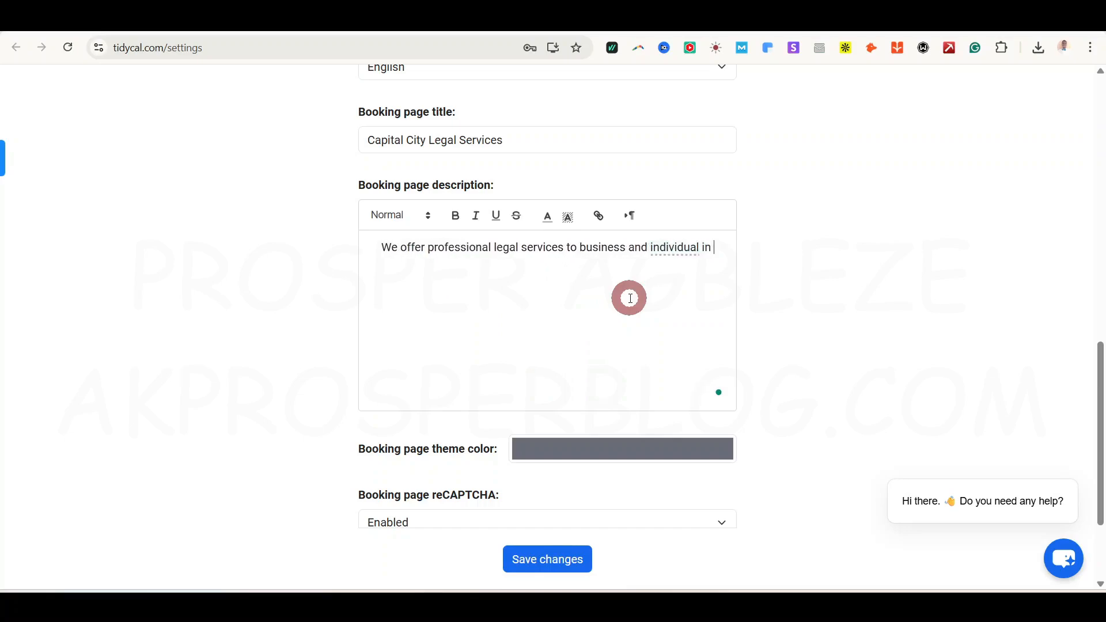
pyautogui.write('Lagos Nigeria.')
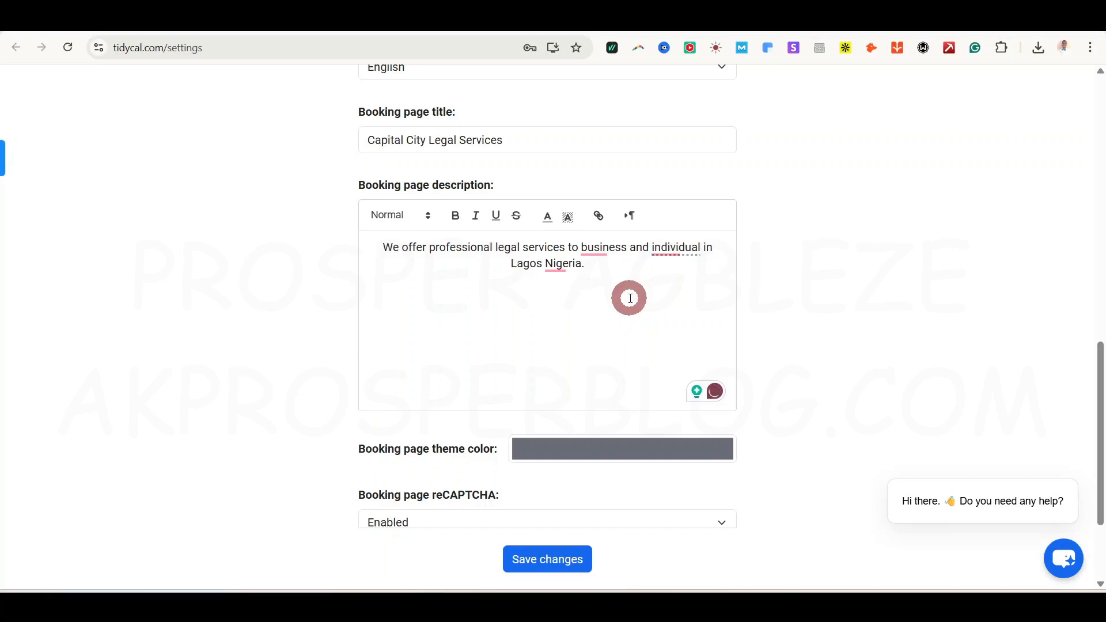
# Step: Accept the suggested grammar corrections in the booking page description: "Lagos, Nigeria", "businesses" and "individuals"
pyautogui.moveTo(566, 264)
pyautogui.click(583, 286)
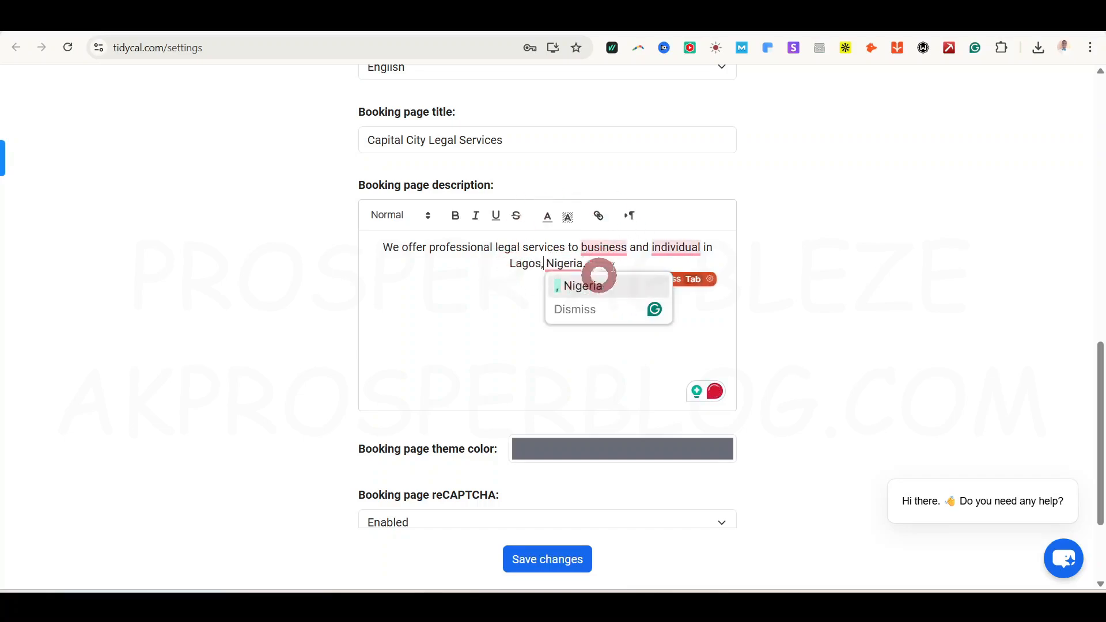
pyautogui.moveTo(605, 249)
pyautogui.click(615, 268)
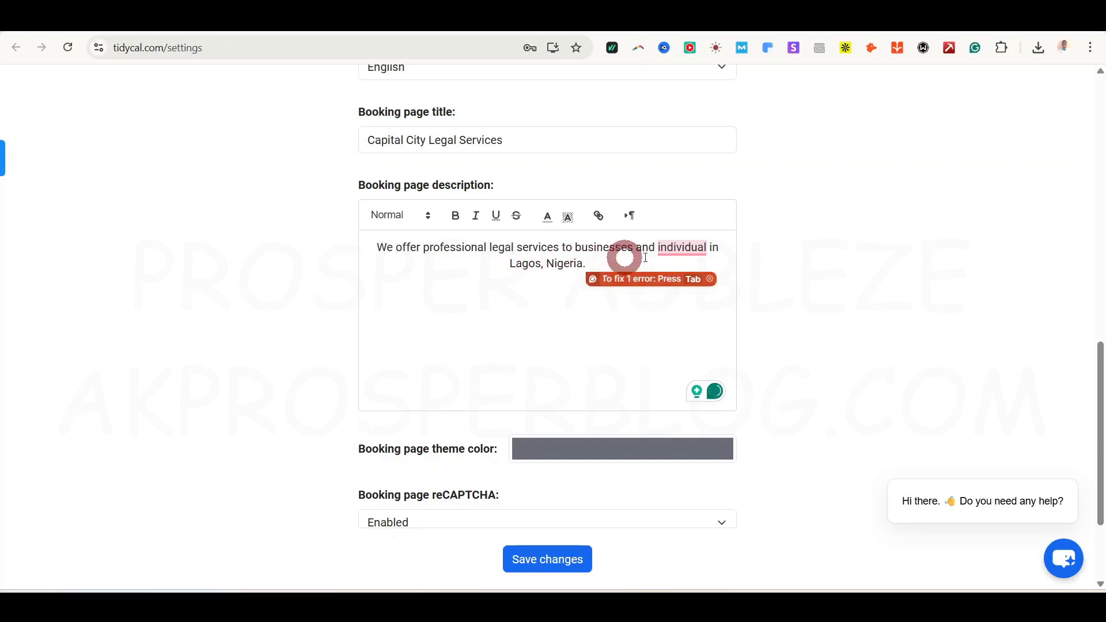
pyautogui.moveTo(691, 247)
pyautogui.click(691, 269)
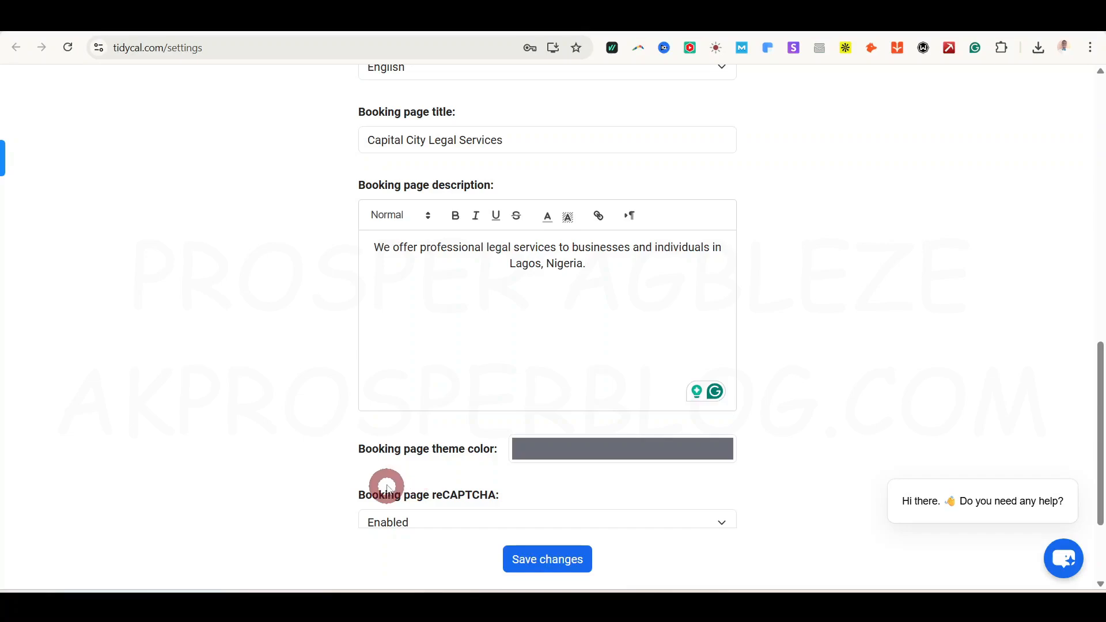
# Step: Change the booking page theme color to a golden yellow
pyautogui.moveTo(1099, 388); pyautogui.dragTo(1100, 421)
pyautogui.click(646, 358)
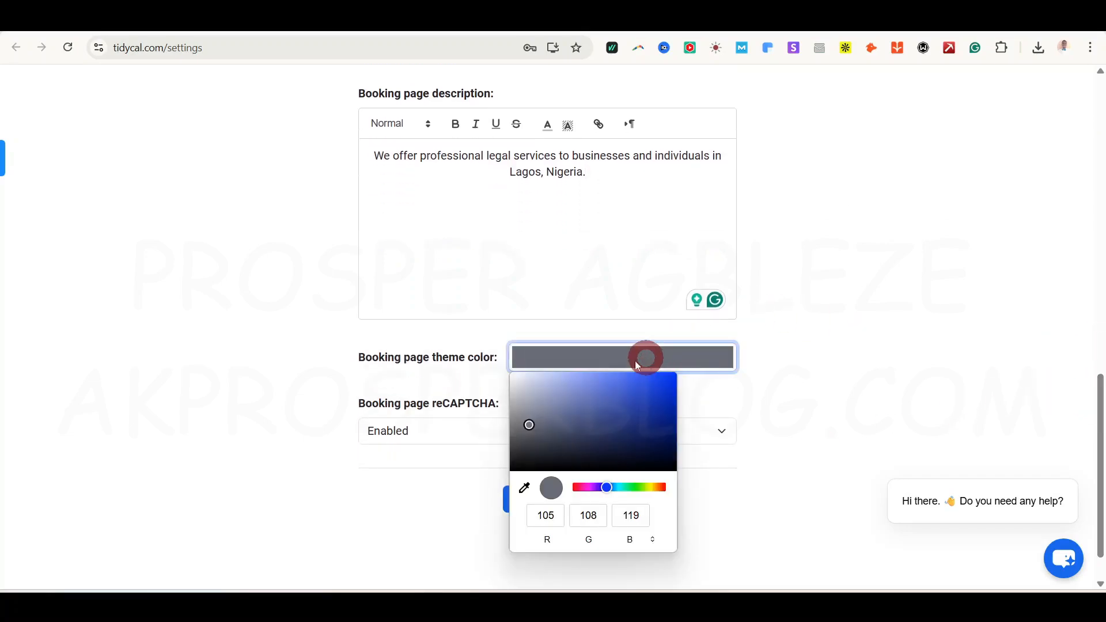
pyautogui.moveTo(604, 416); pyautogui.dragTo(654, 391)
pyautogui.click(620, 488)
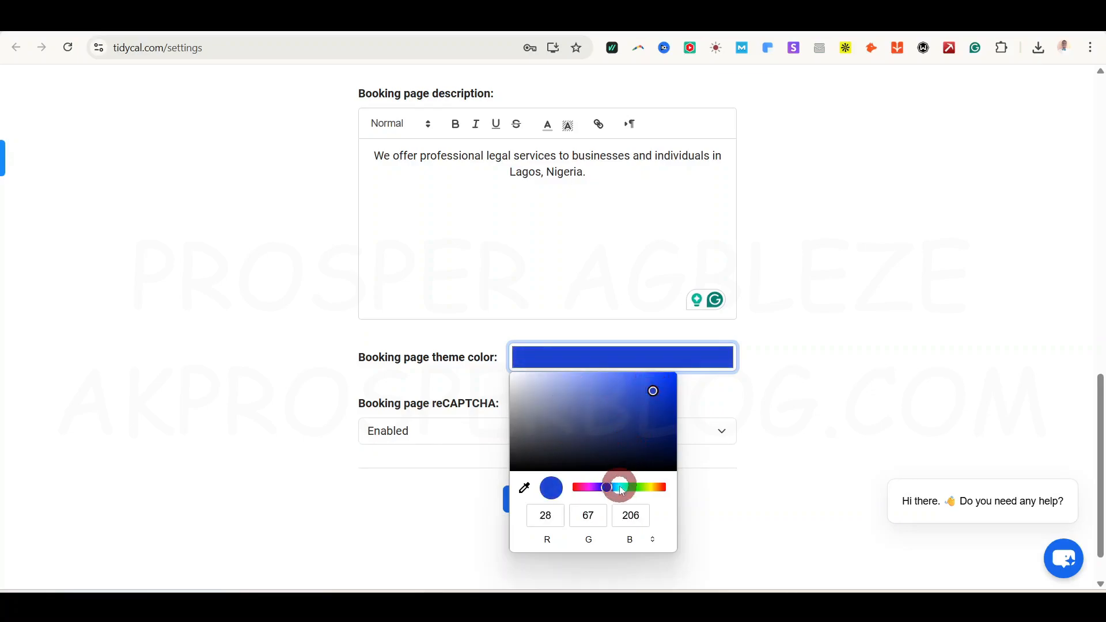
pyautogui.moveTo(621, 490)
pyautogui.mouseDown()
pyautogui.moveTo(612, 486)
pyautogui.moveTo(636, 483)
pyautogui.mouseUp()
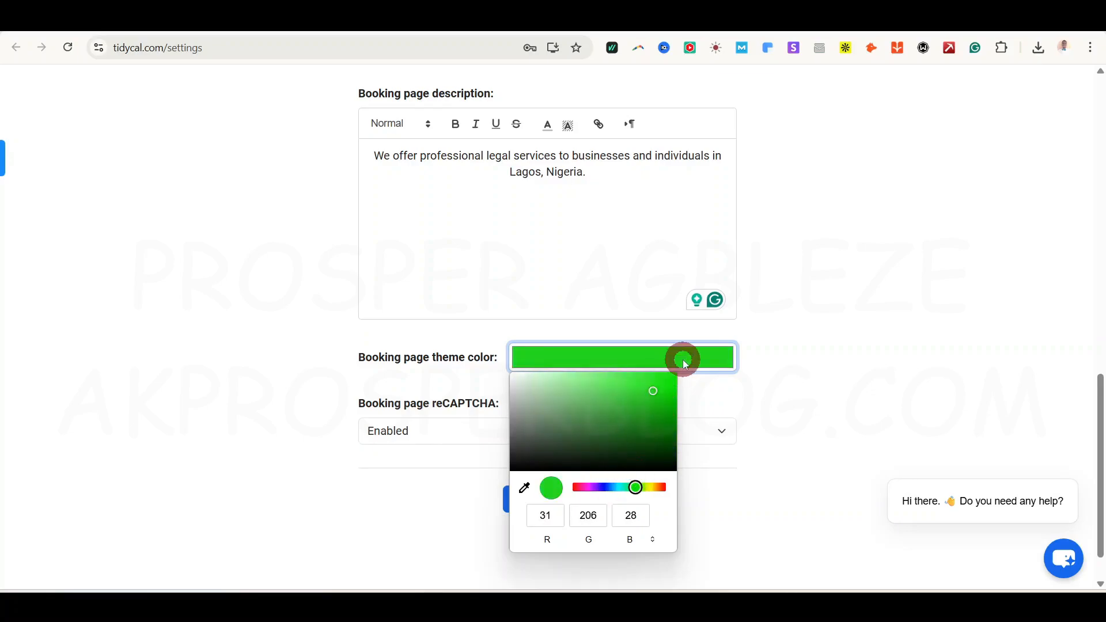
pyautogui.moveTo(623, 491); pyautogui.dragTo(656, 490)
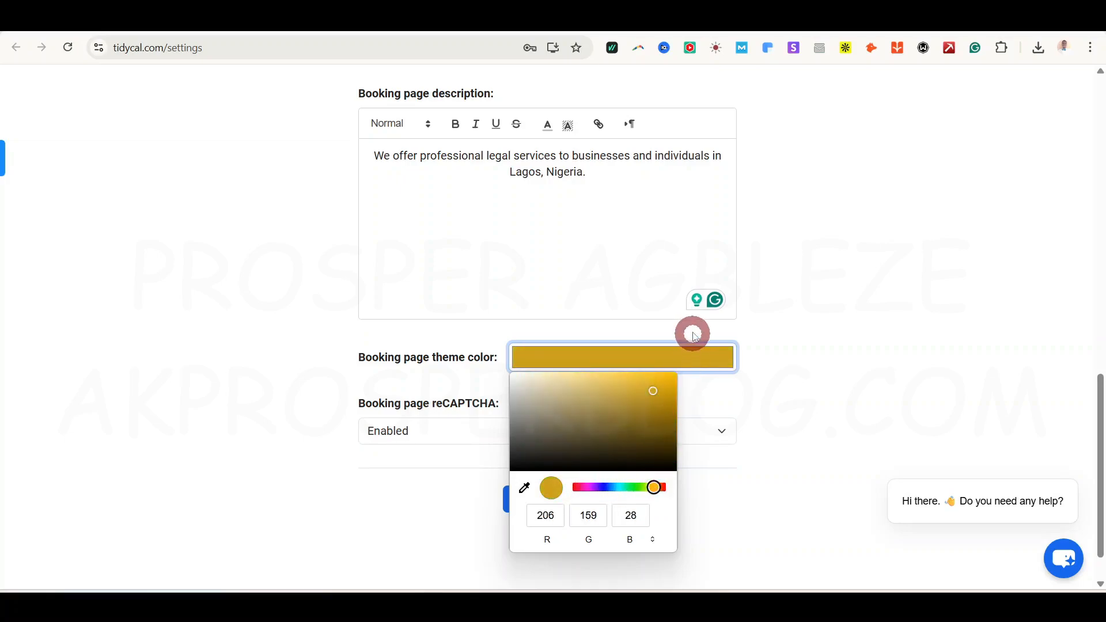
pyautogui.click(669, 383)
pyautogui.click(693, 387)
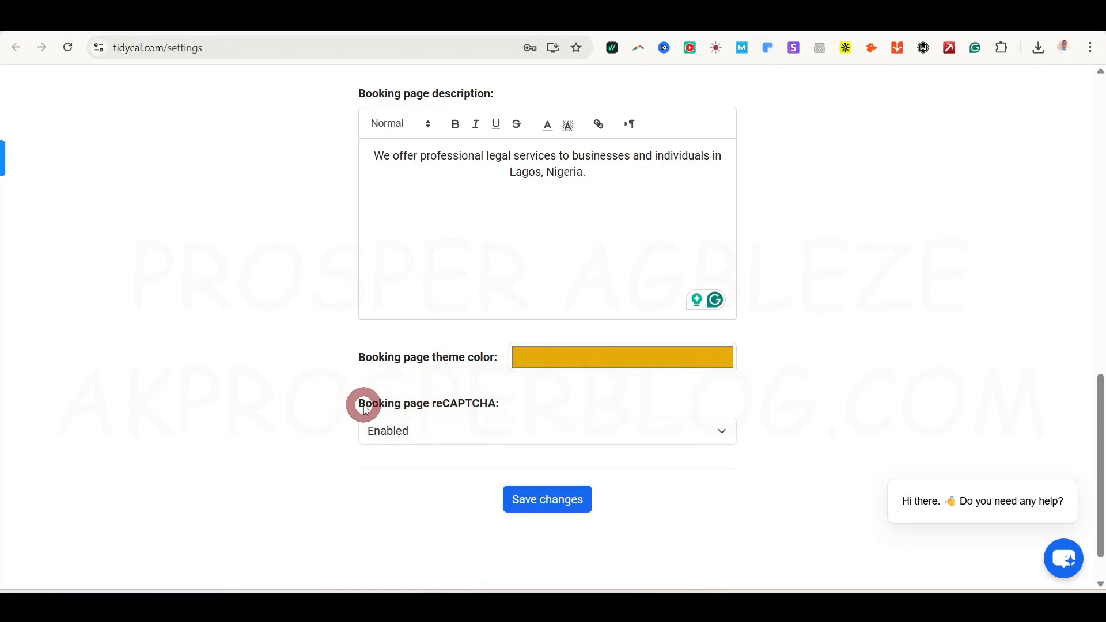
# Step: Check the booking page reCAPTCHA options, keep it enabled and save the account settings
pyautogui.click(599, 435)
pyautogui.click(602, 433)
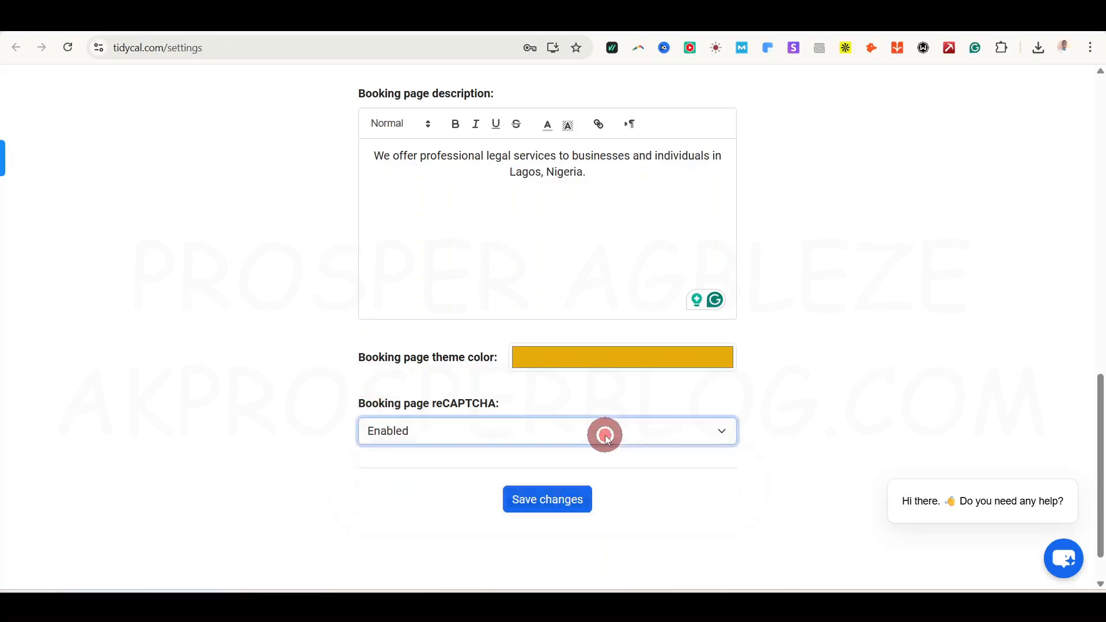
pyautogui.scroll(12, 658, 496)
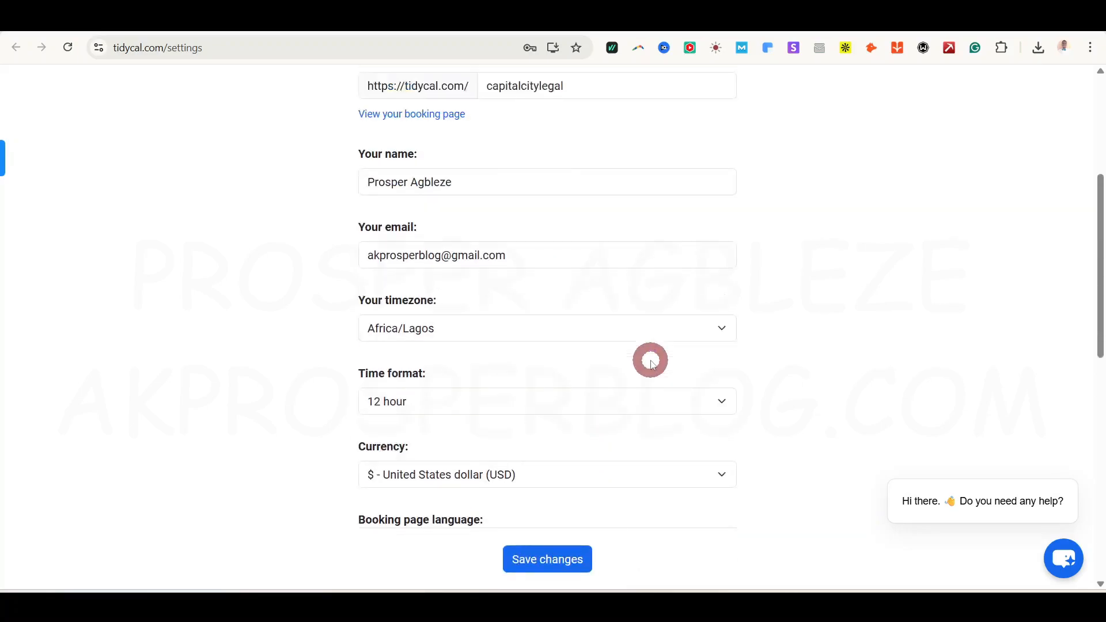
pyautogui.scroll(-15, 651, 368)
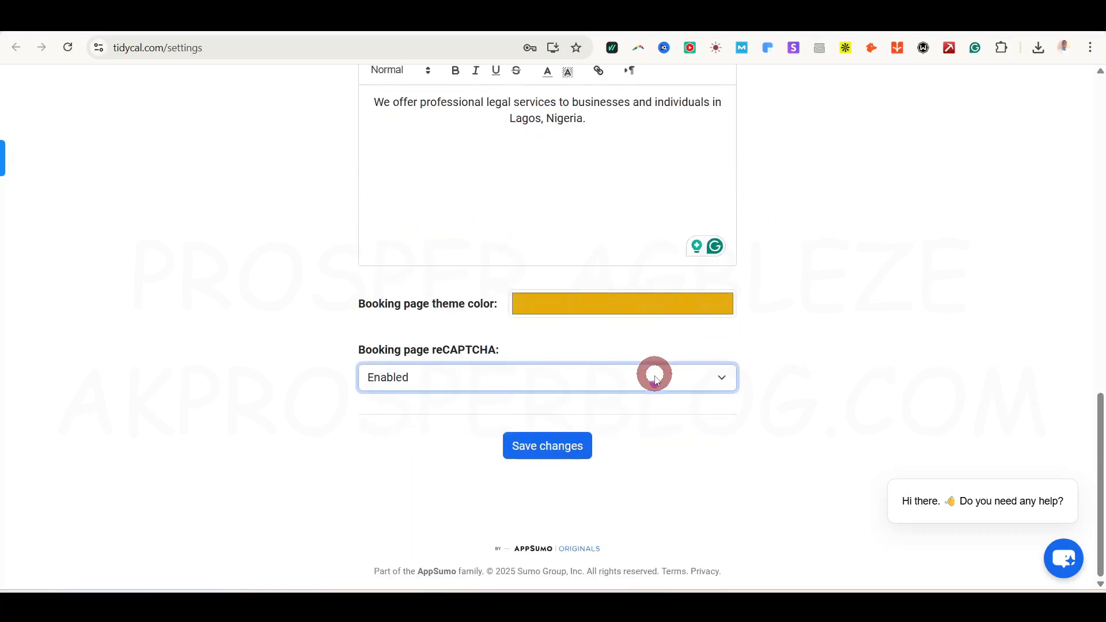
pyautogui.click(549, 451)
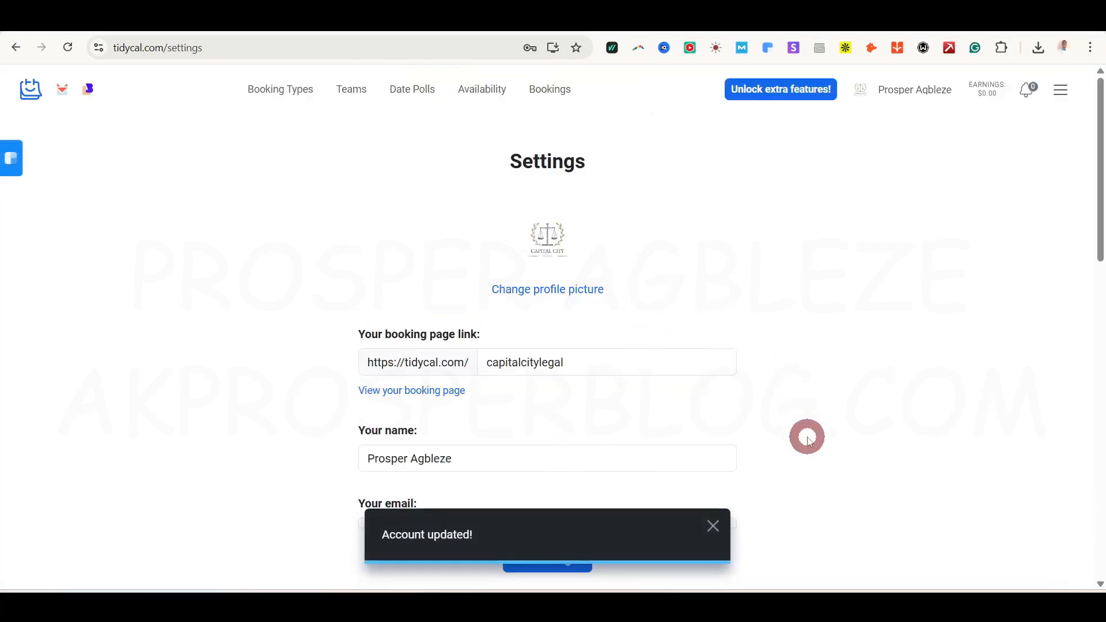
# Step: Review the public booking page's title and description in a separate tab and return to the settings
pyautogui.rightClick(413, 395)
pyautogui.click(500, 194)
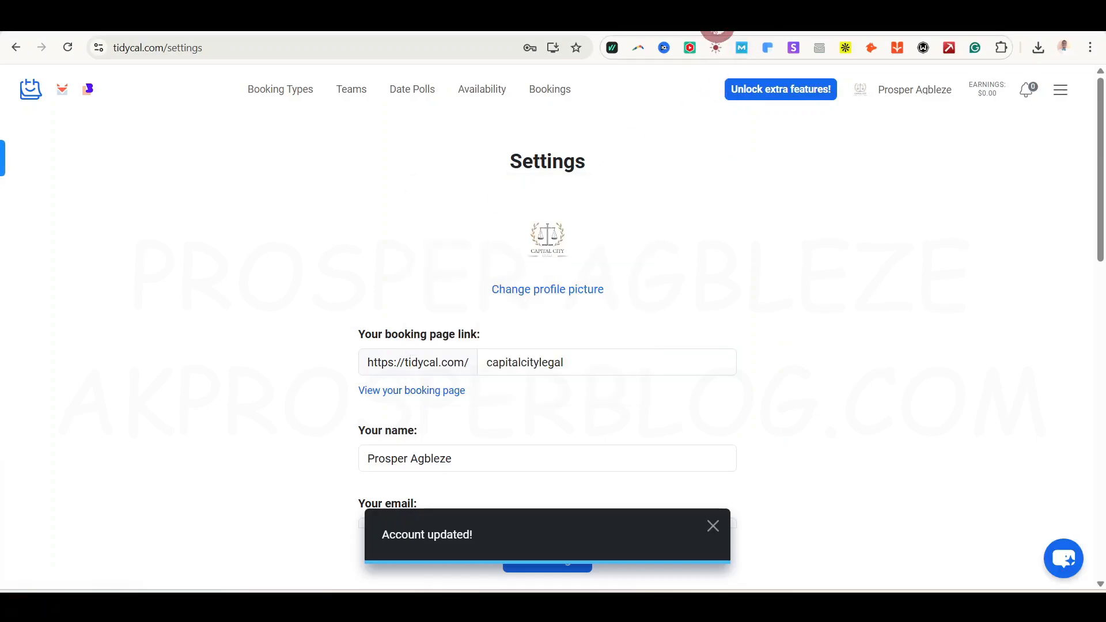
pyautogui.click(654, 30)
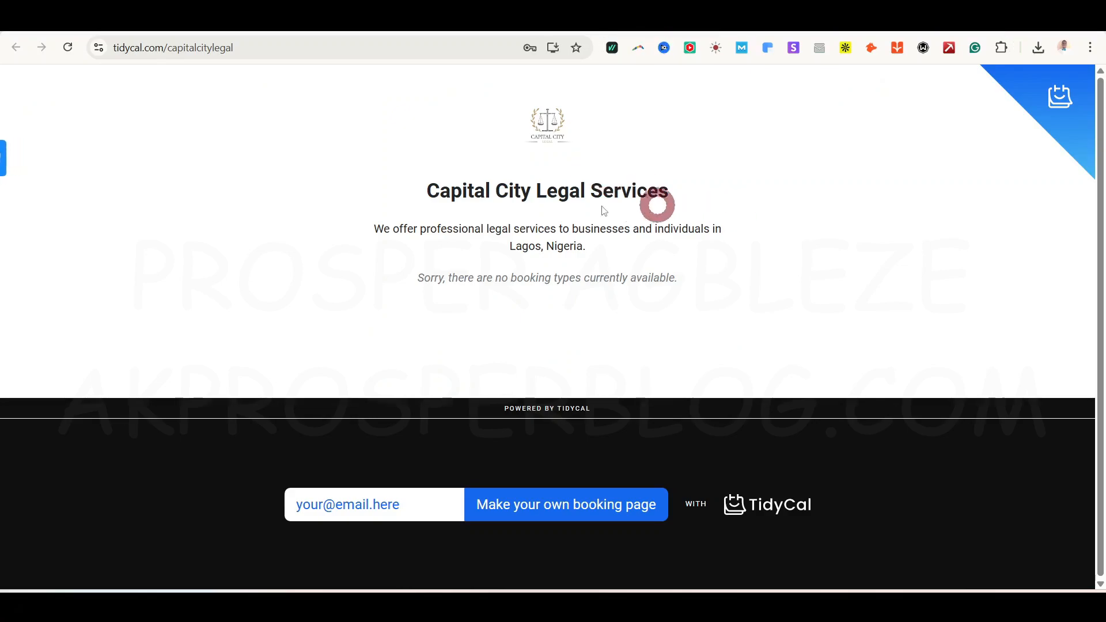
pyautogui.moveTo(429, 195); pyautogui.dragTo(670, 182)
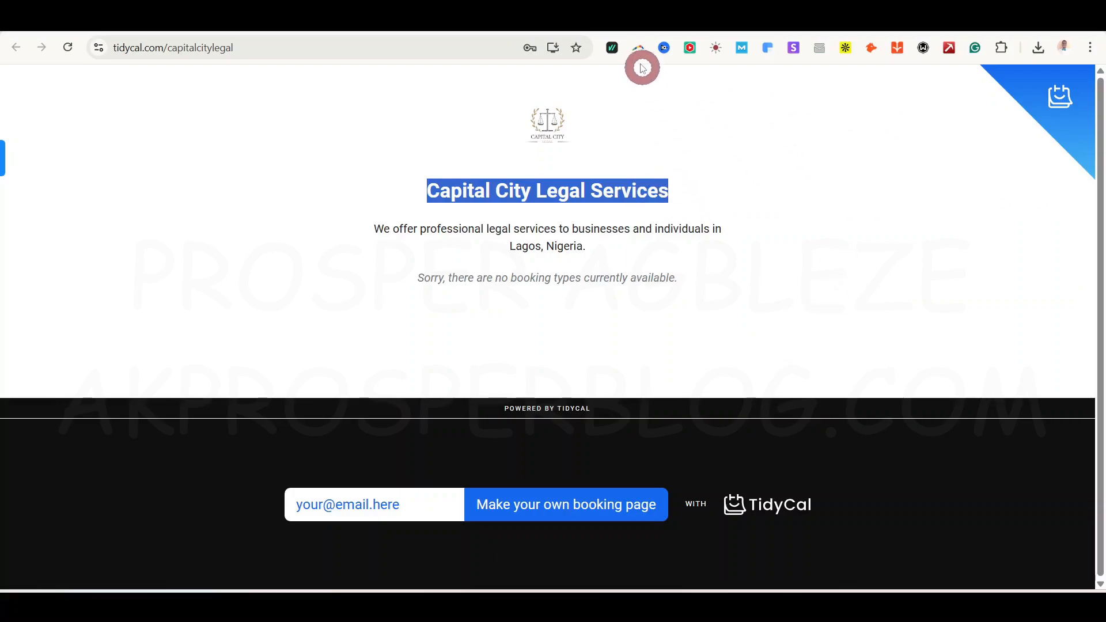
pyautogui.click(610, 17)
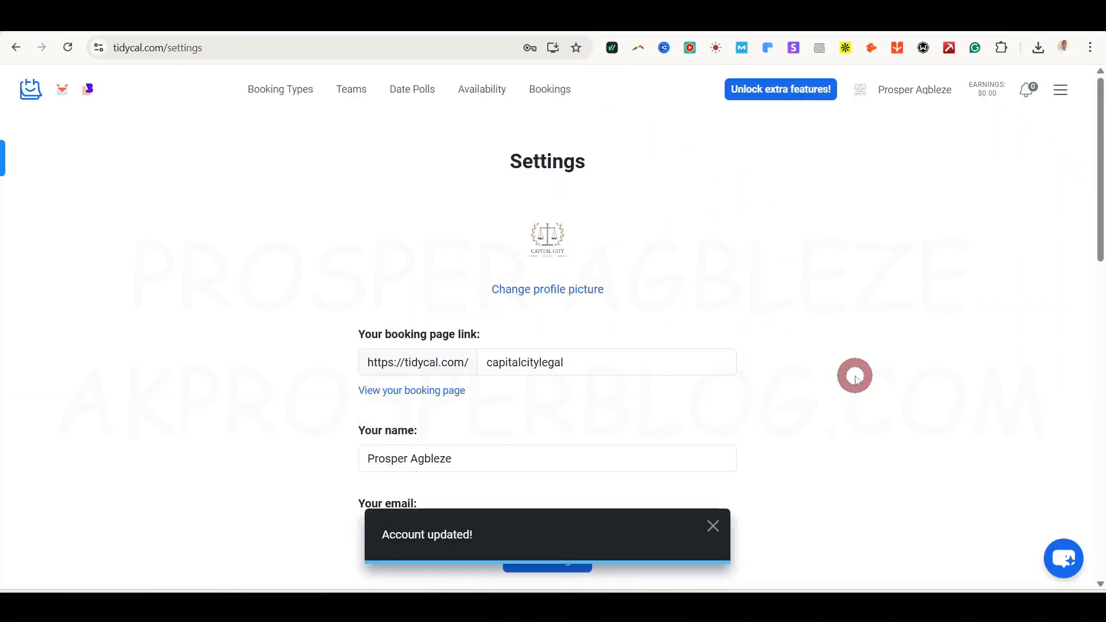
# Step: Start creating a new booking type and title it "Family Law Consultation"
pyautogui.click(1060, 92)
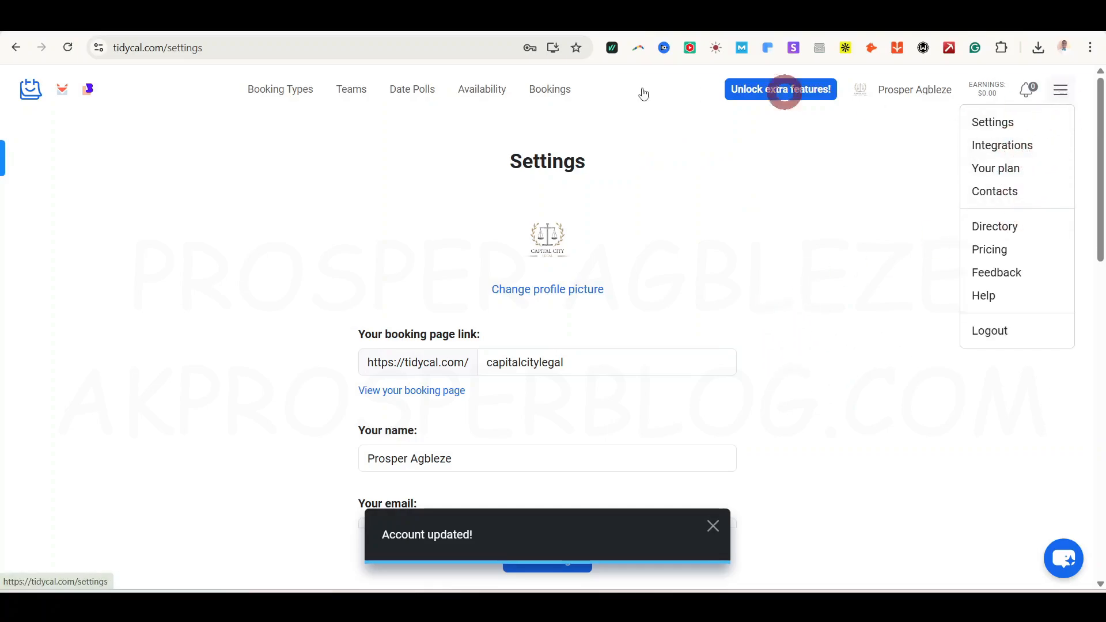
pyautogui.click(274, 94)
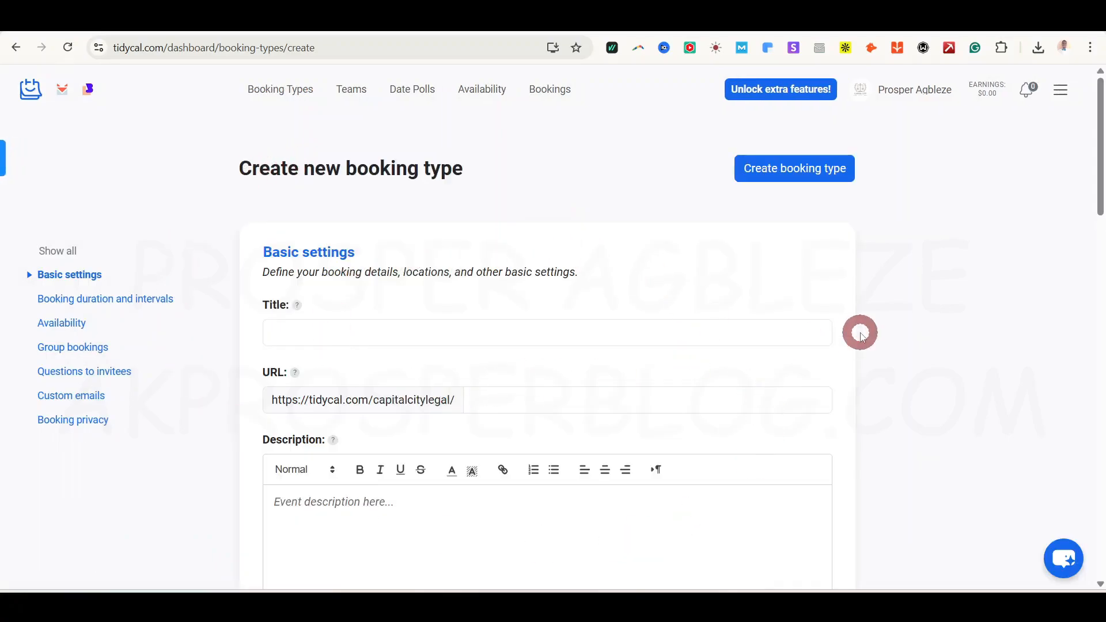
pyautogui.click(484, 335)
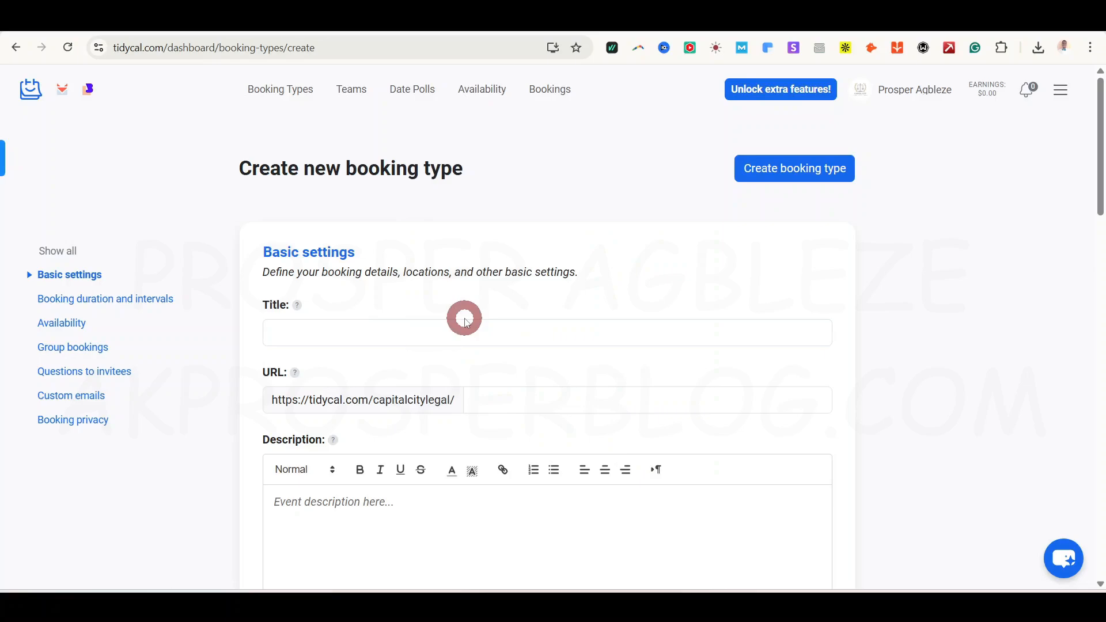
pyautogui.doubleClick(453, 351)
pyautogui.click(468, 338)
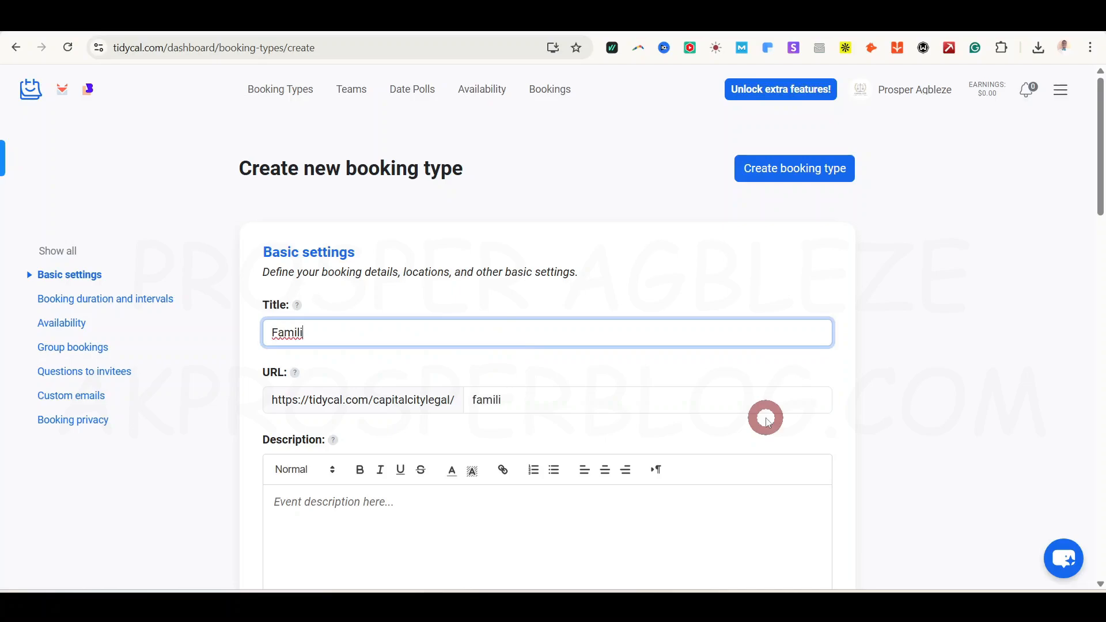
pyautogui.write('Law c')
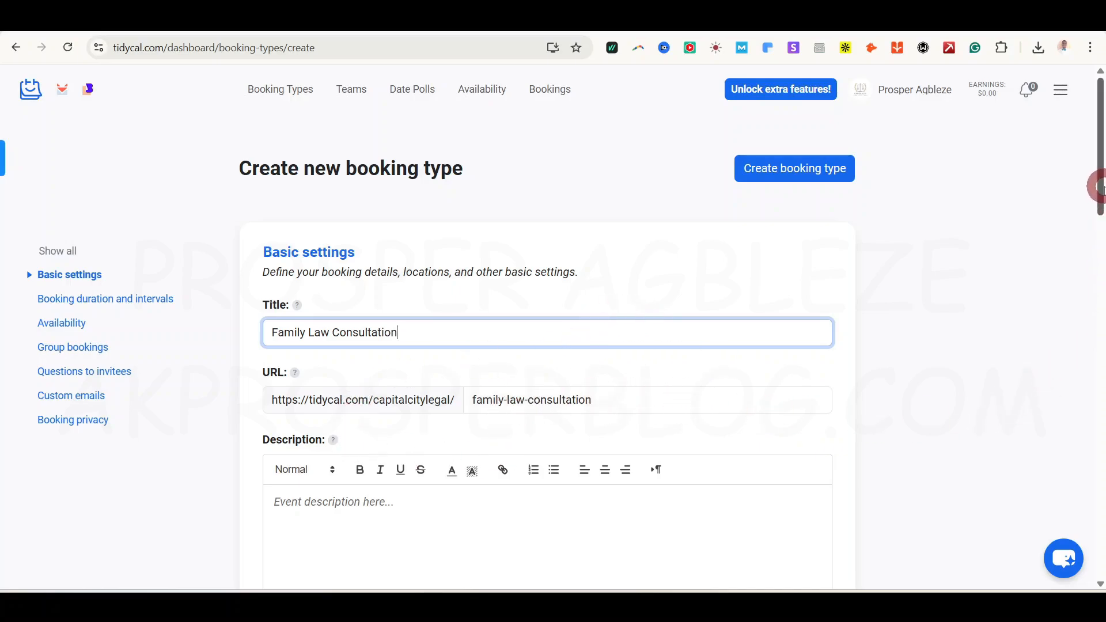
# Step: Set the booking type's description to "We offer family law consultation for families needing legal services." and check the calendar selection options
pyautogui.moveTo(1100, 188); pyautogui.dragTo(1100, 222)
pyautogui.click(522, 411)
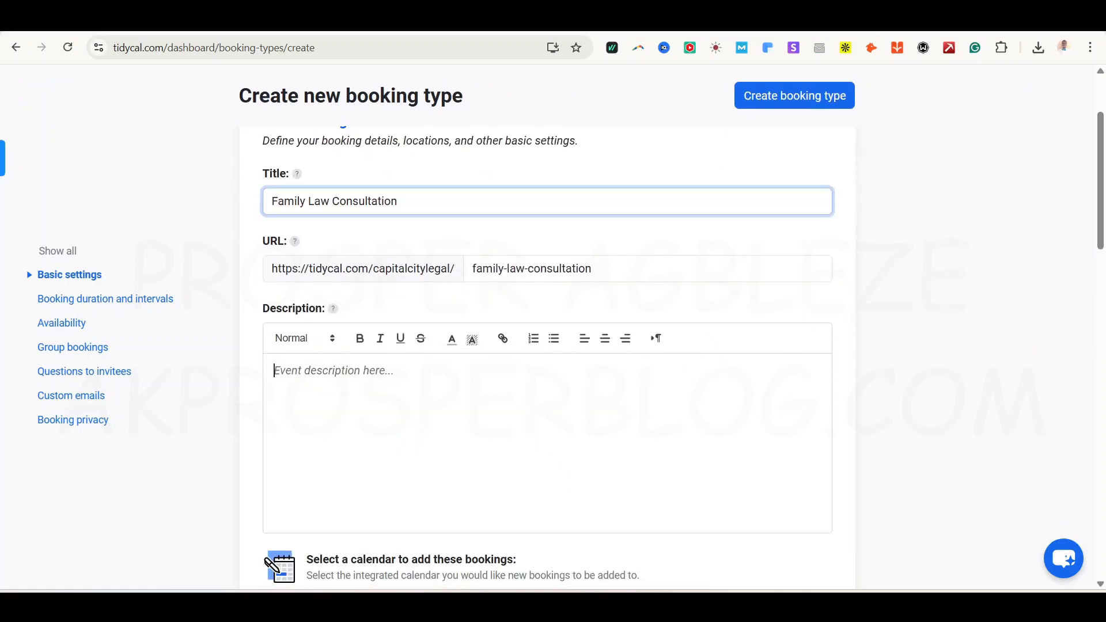
pyautogui.write('We offer')
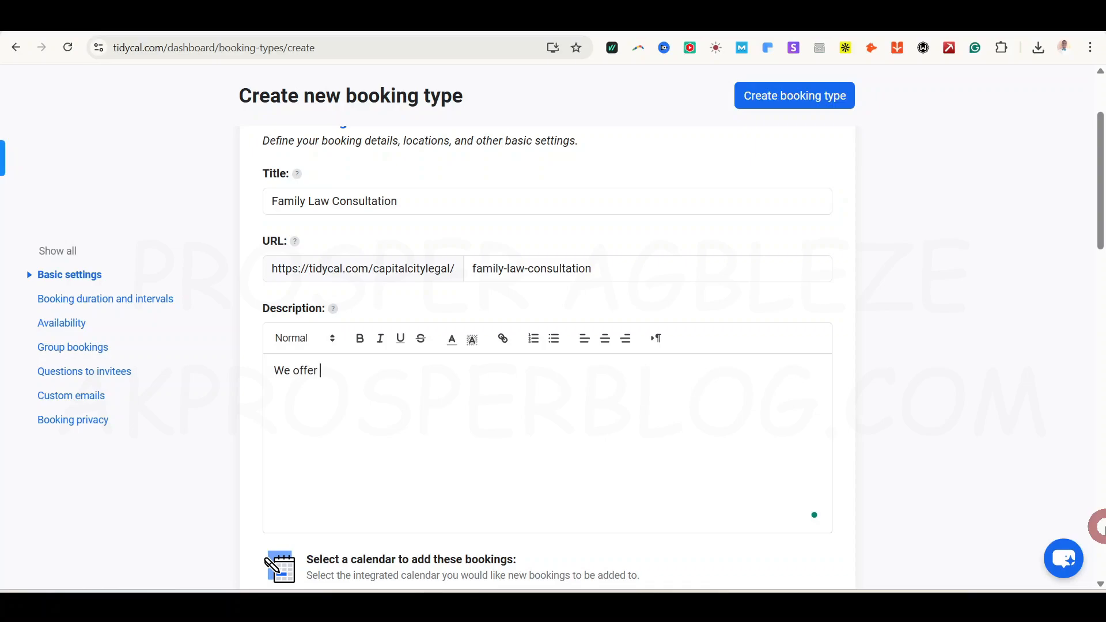
pyautogui.write(' family law consultation for families needing legal services.')
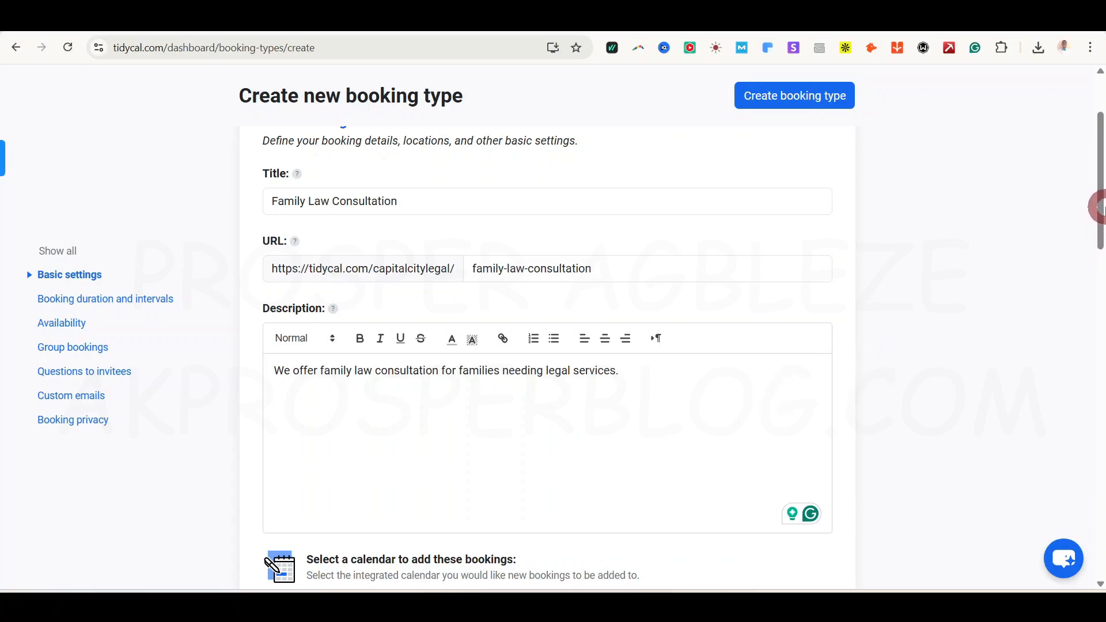
pyautogui.moveTo(1099, 202); pyautogui.dragTo(1097, 289)
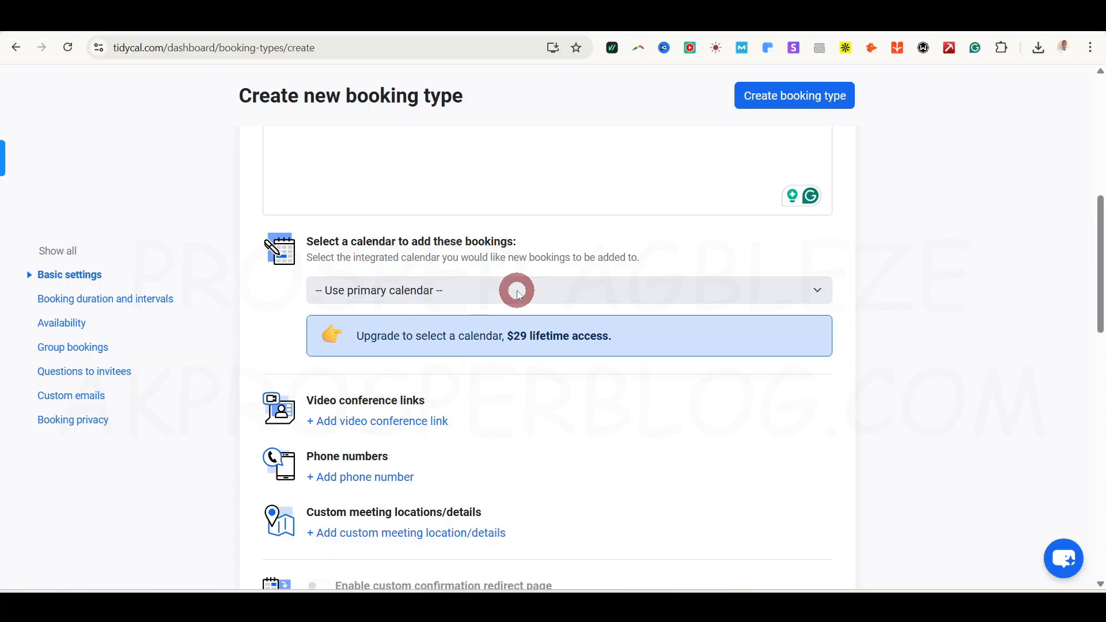
pyautogui.scroll(8, 1012, 180)
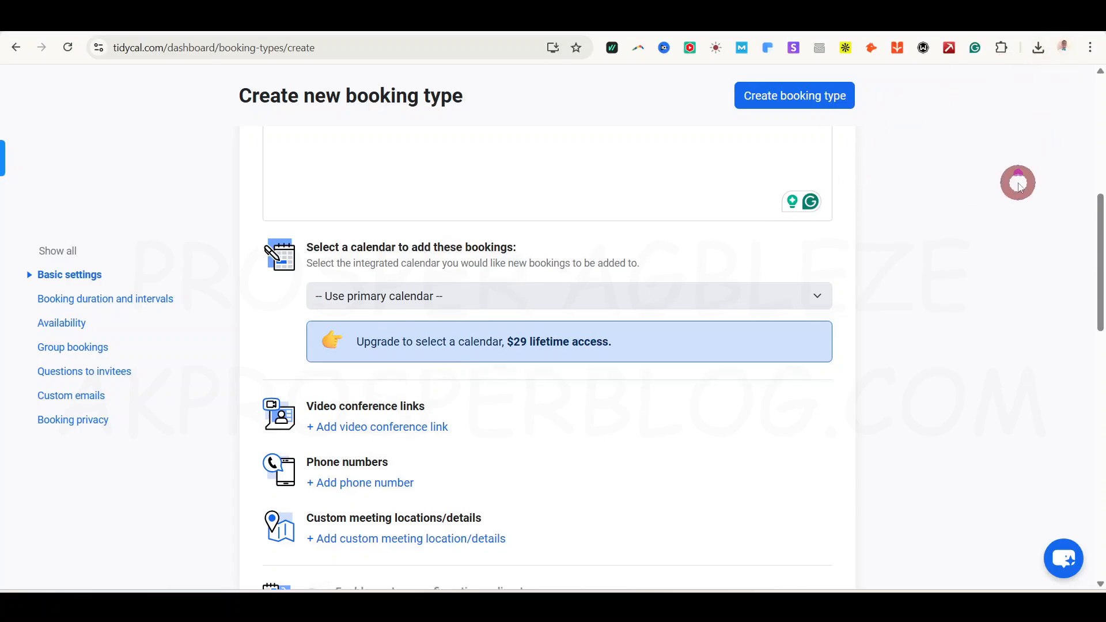
# Step: Check the options in the account menu and return to the booking type's calendar selection section
pyautogui.click(1063, 97)
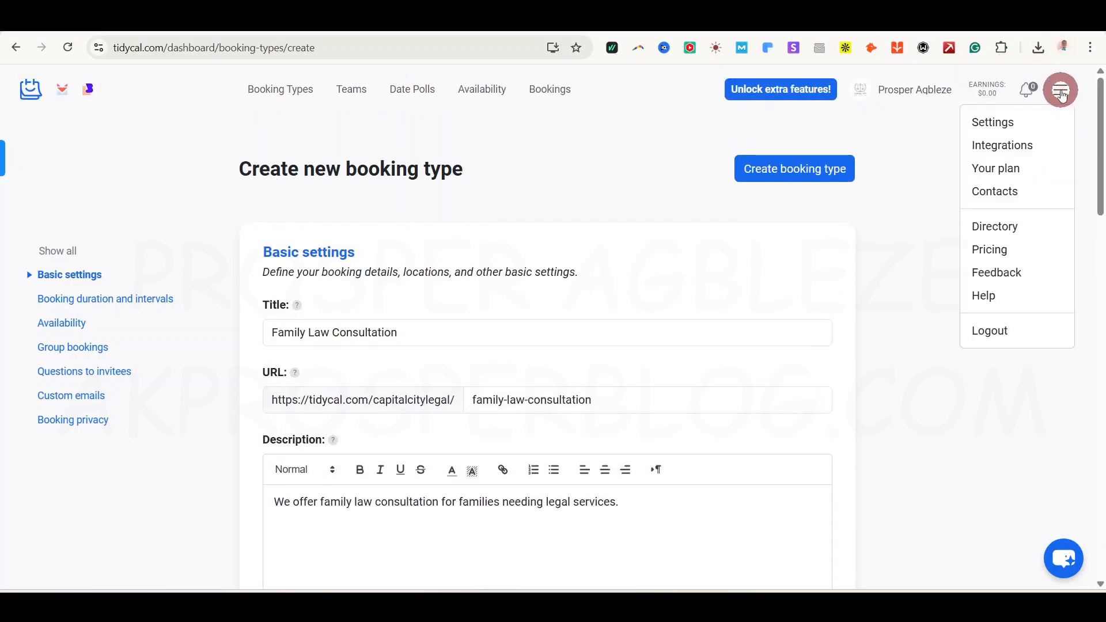
pyautogui.click(915, 309)
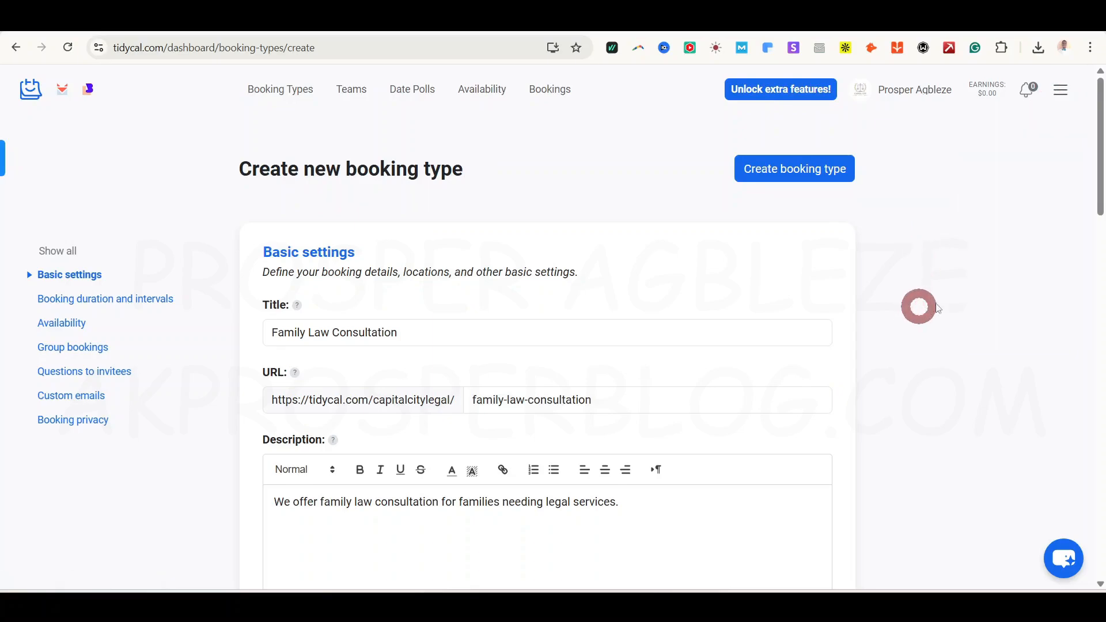
pyautogui.moveTo(1099, 192); pyautogui.dragTo(1100, 292)
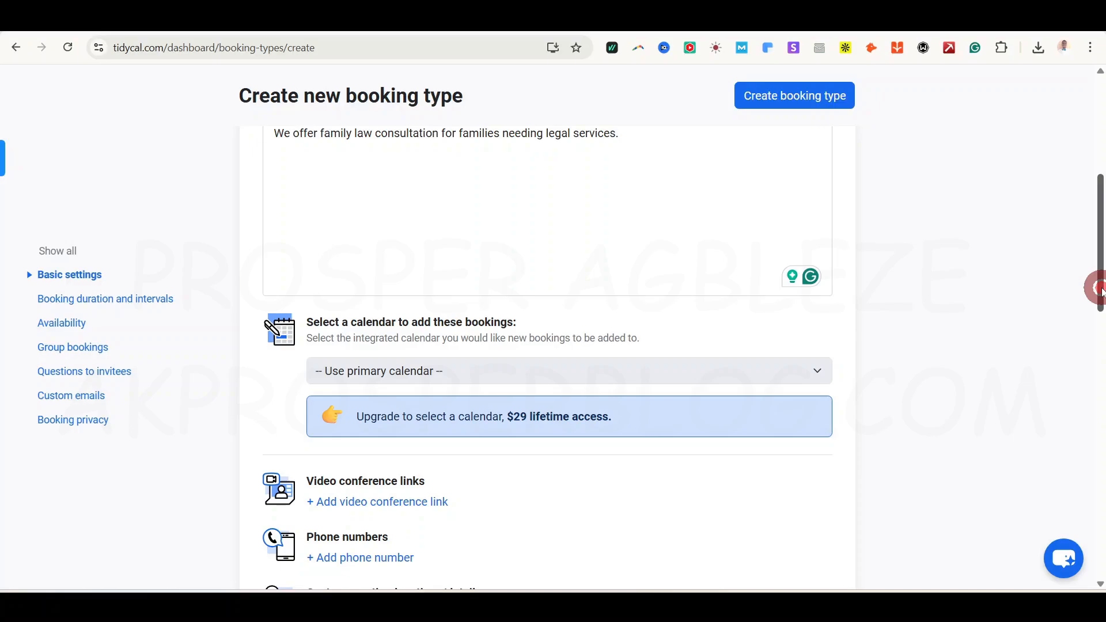
pyautogui.moveTo(1100, 291); pyautogui.dragTo(1097, 314)
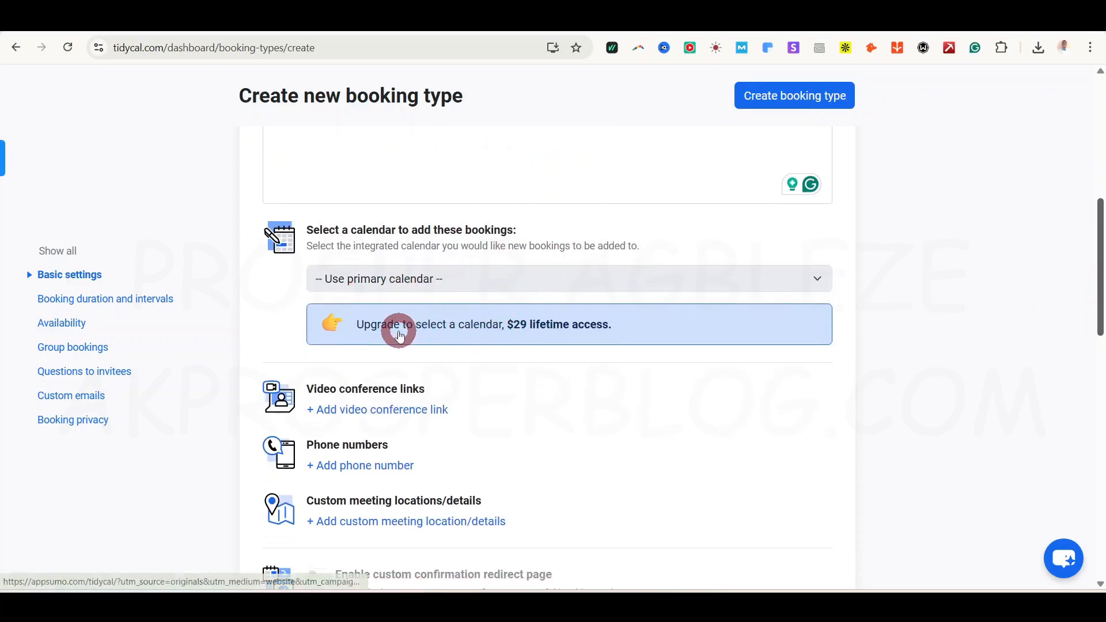
# Step: Add a video conference link to the booking type, check the available link types and keep Static link
pyautogui.moveTo(1100, 253); pyautogui.dragTo(1100, 277)
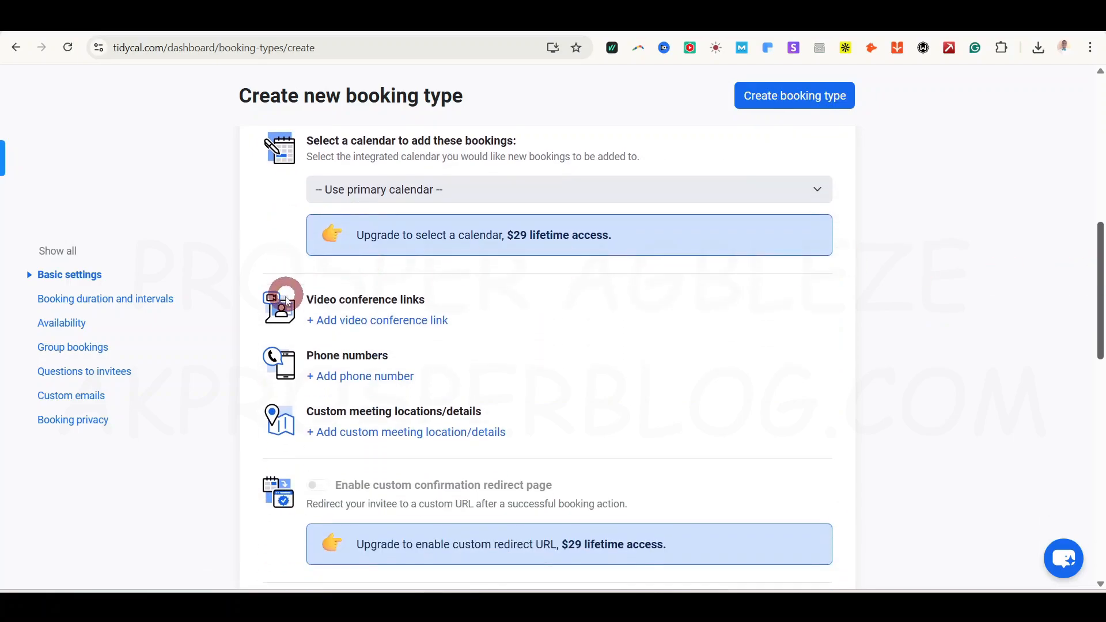
pyautogui.click(366, 320)
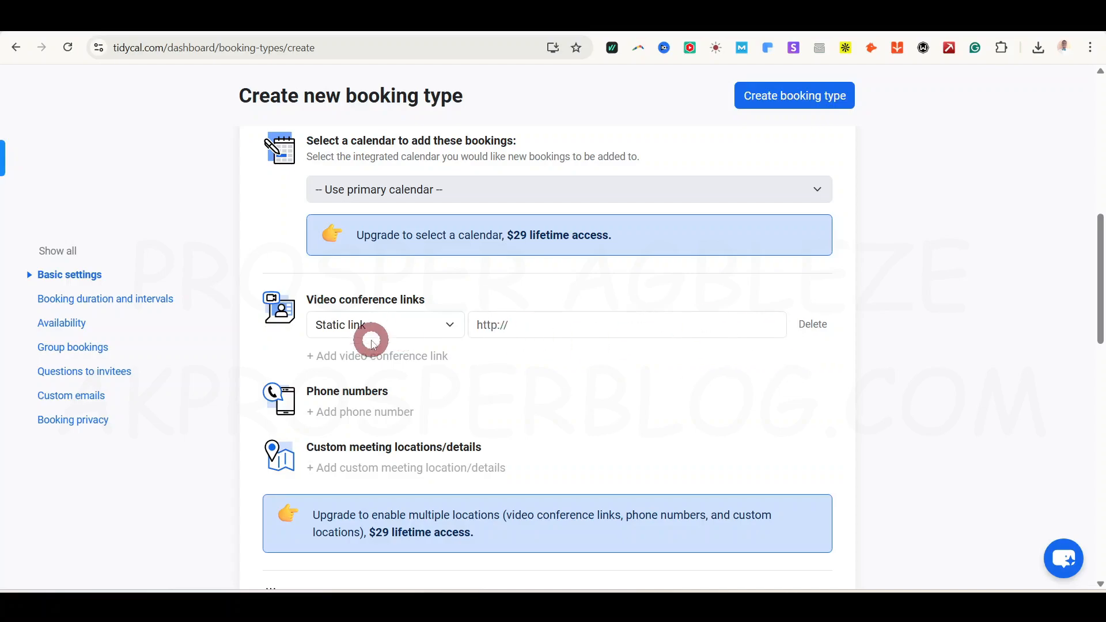
pyautogui.click(429, 324)
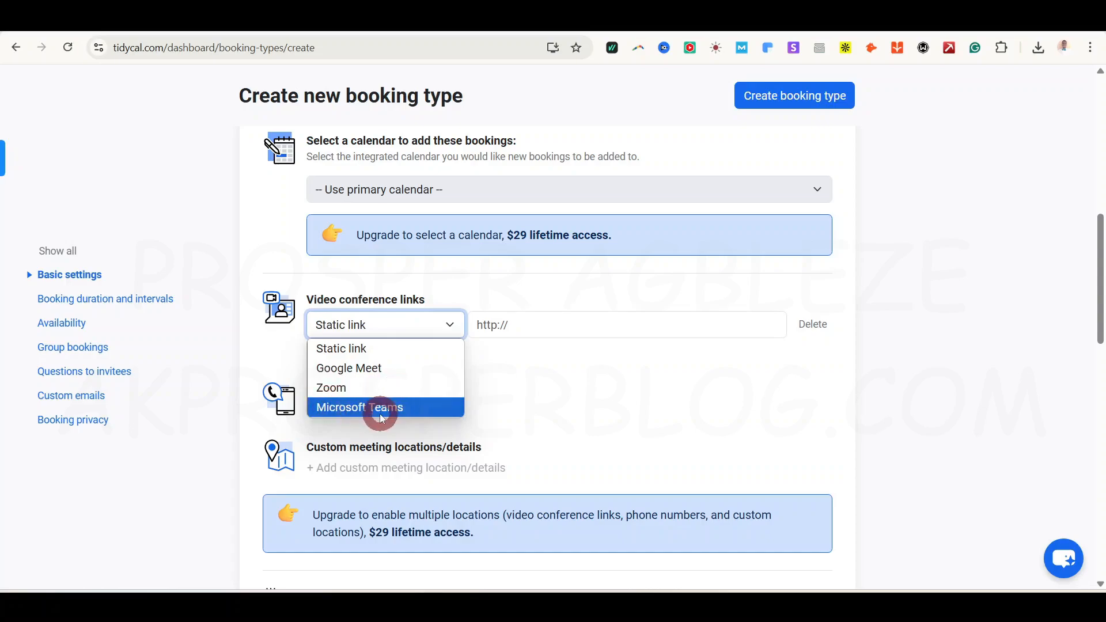
pyautogui.click(362, 349)
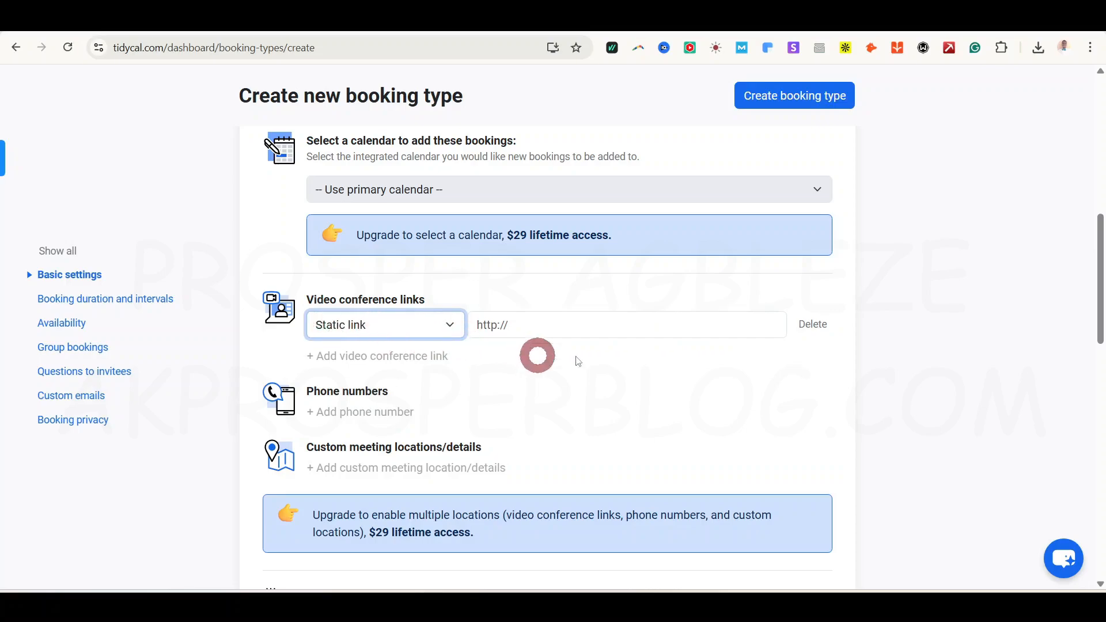
# Step: Try Google Meet and Zoom as the video conference link type and return it to Static link
pyautogui.click(450, 327)
pyautogui.click(351, 369)
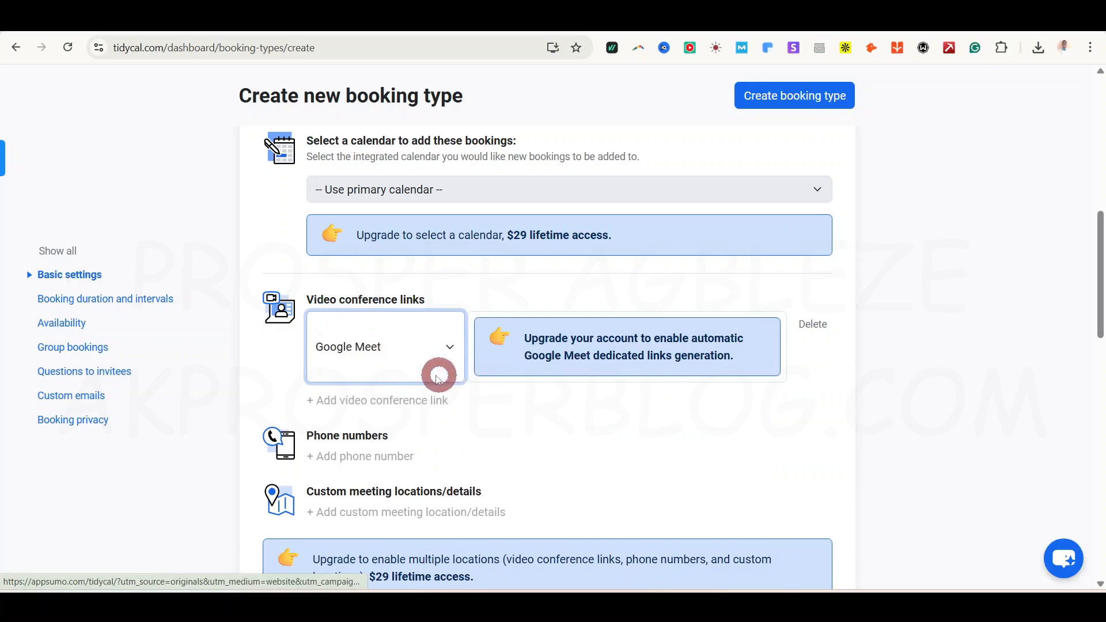
pyautogui.click(438, 345)
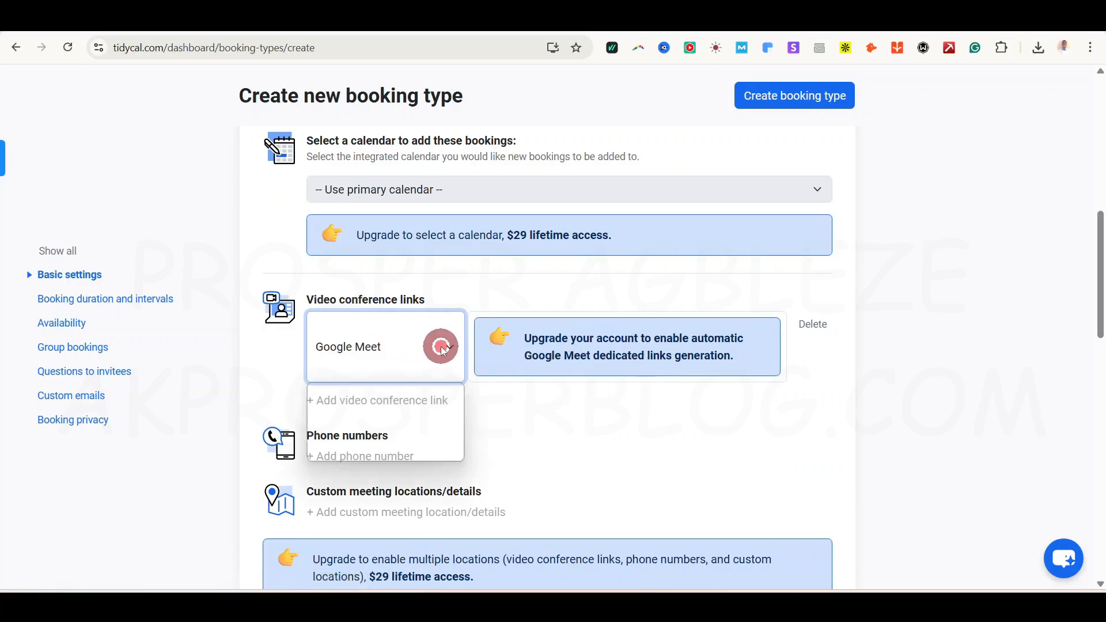
pyautogui.click(378, 430)
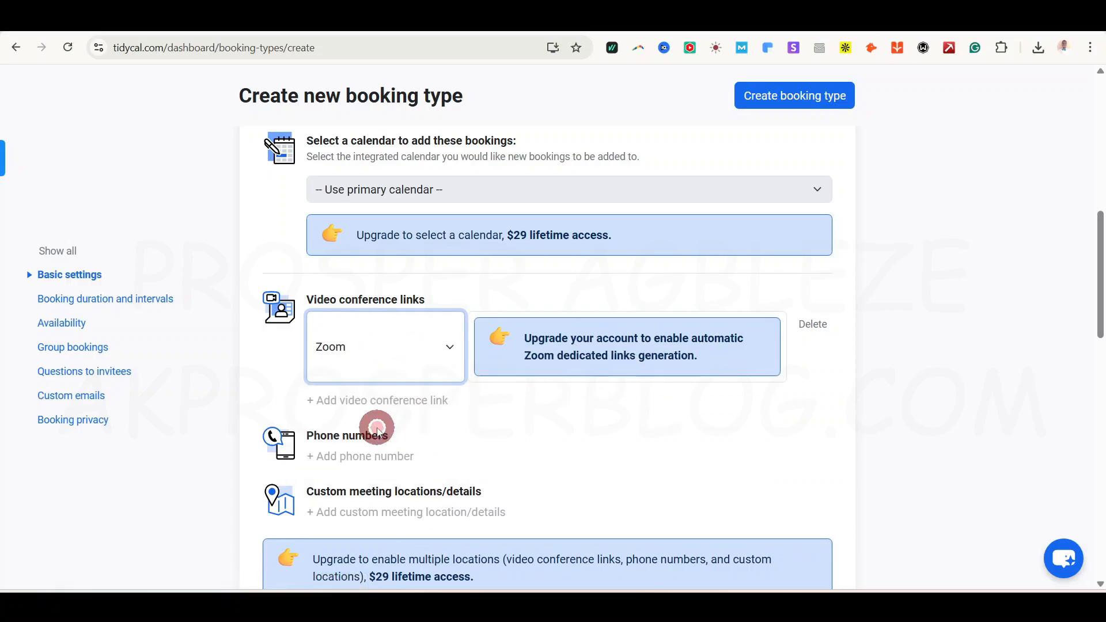
pyautogui.click(439, 343)
pyautogui.click(377, 392)
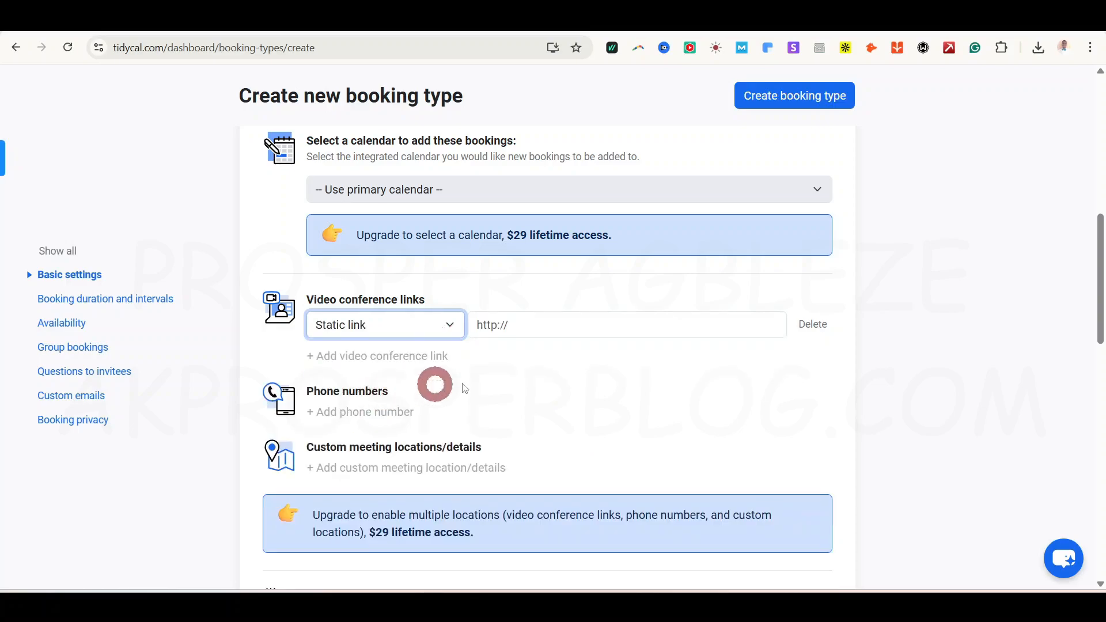
# Step: Delete the video conference link and add a custom meeting location/details entry to the booking type instead
pyautogui.moveTo(1099, 262); pyautogui.dragTo(1100, 302)
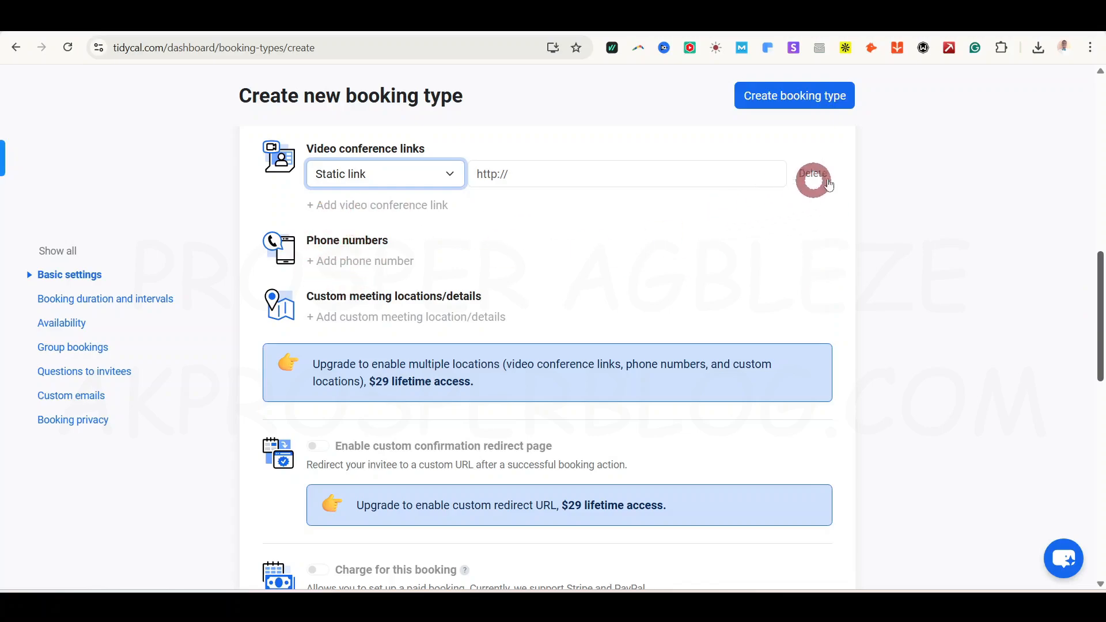
pyautogui.click(804, 173)
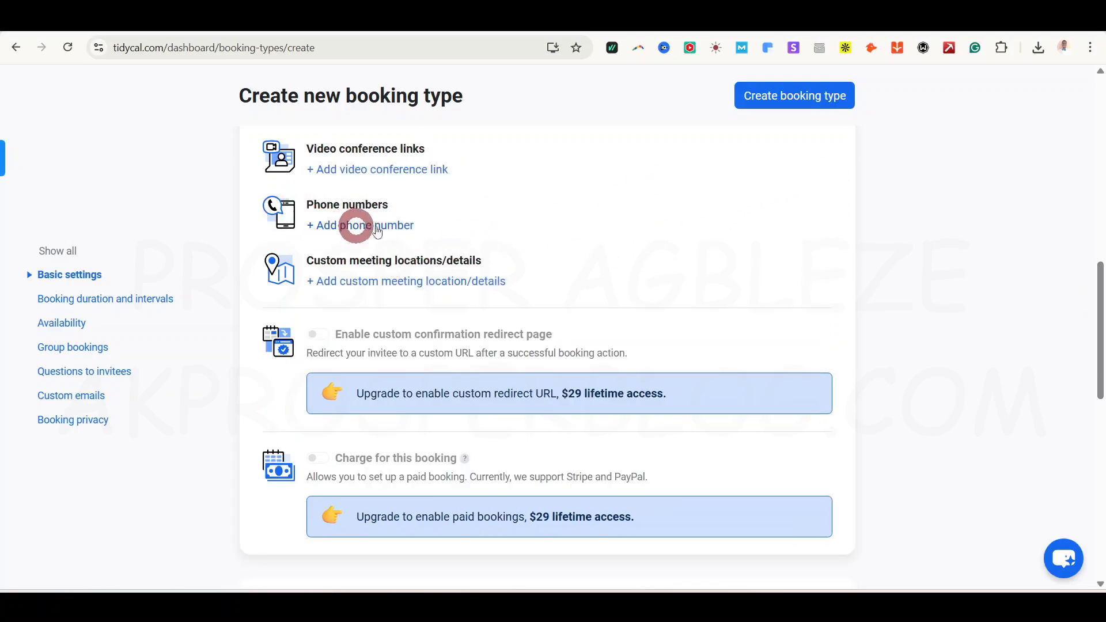
pyautogui.click(416, 285)
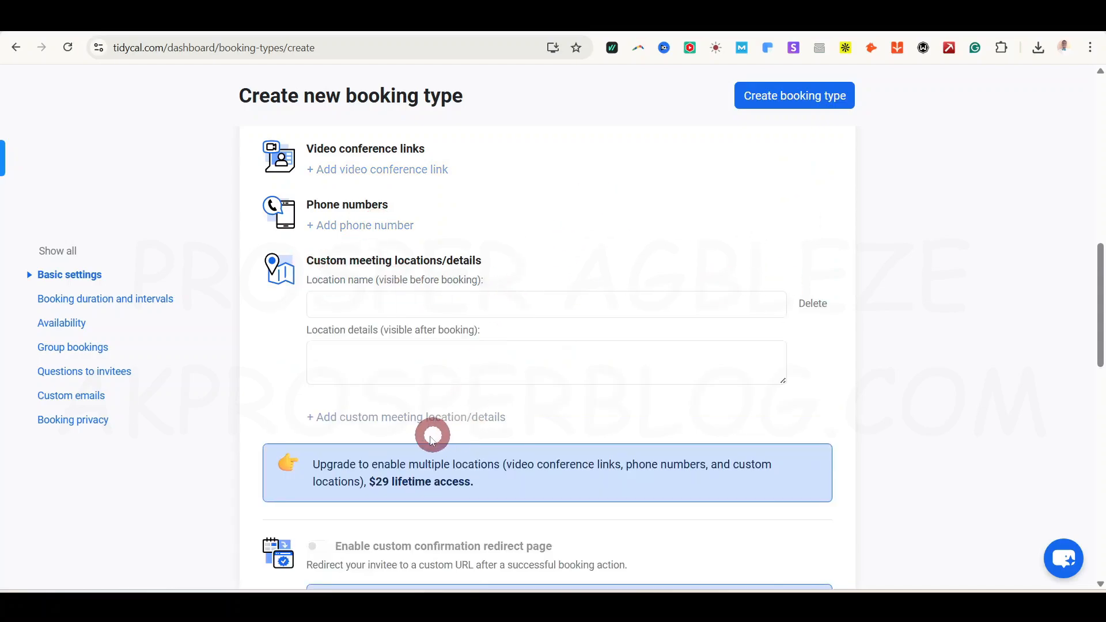
pyautogui.click(435, 369)
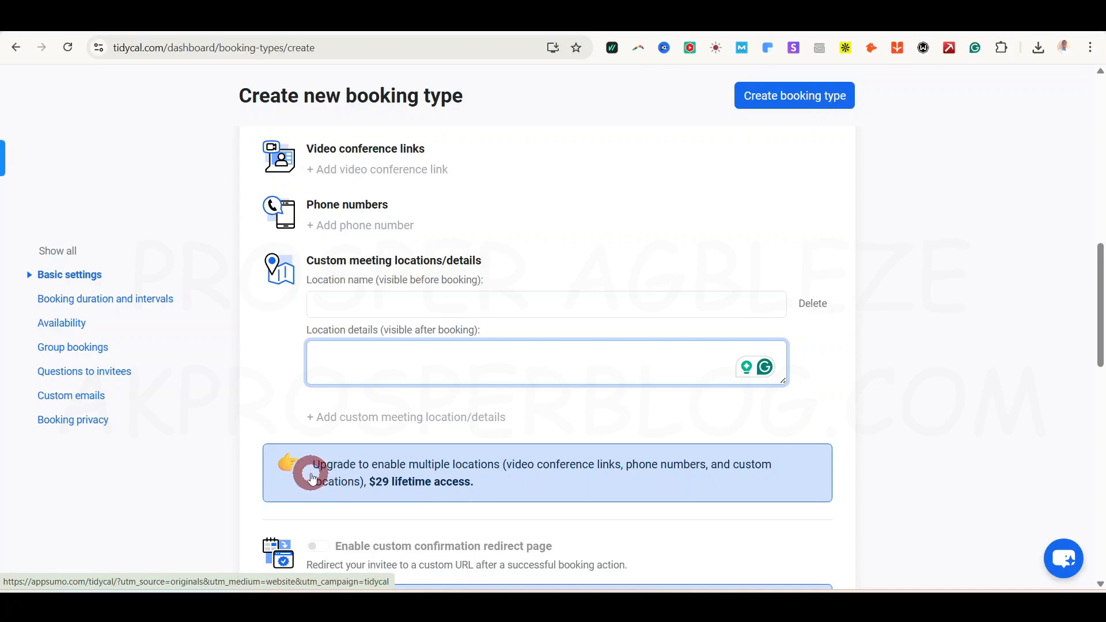
# Step: Set the booking duration to 20 minutes and check the help for the interval and minimum padding settings
pyautogui.moveTo(1096, 290); pyautogui.dragTo(1098, 336)
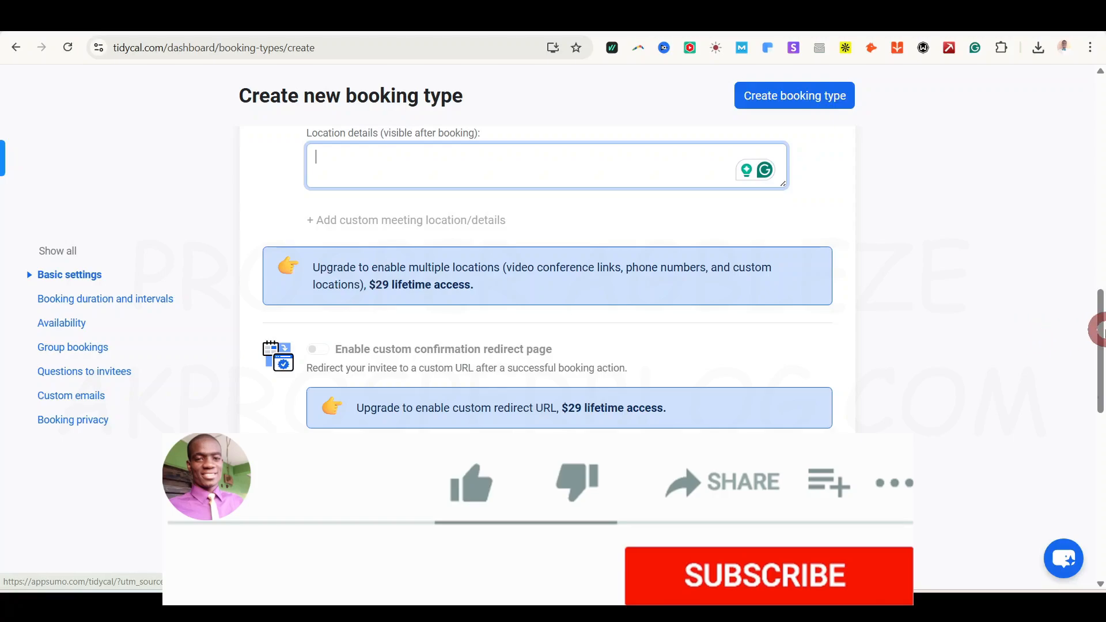
pyautogui.moveTo(1097, 341); pyautogui.dragTo(1100, 374)
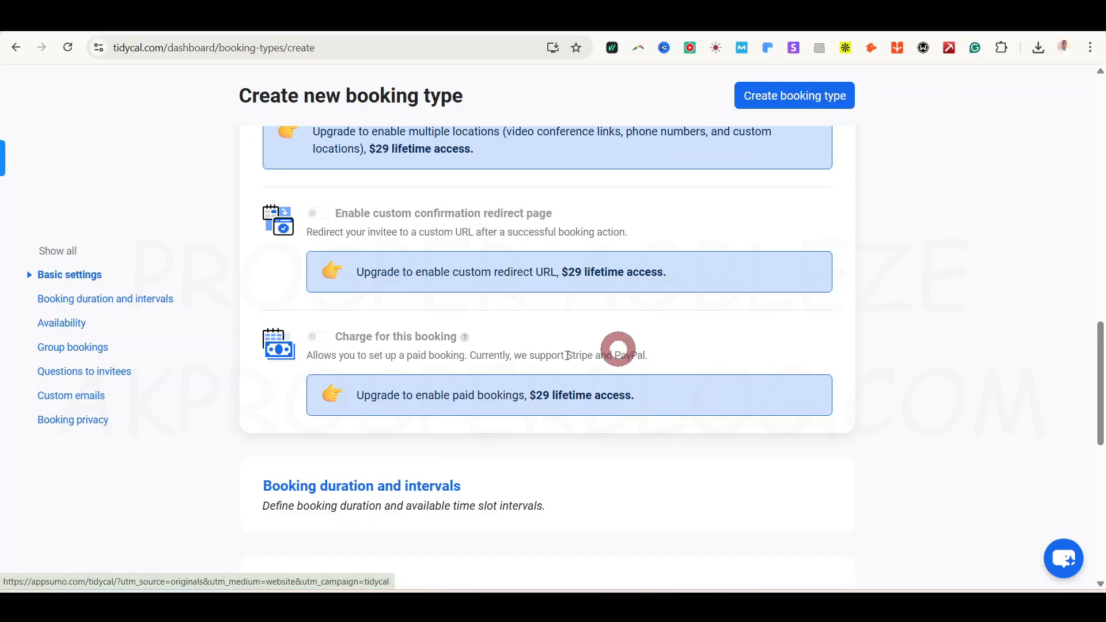
pyautogui.moveTo(1098, 368); pyautogui.dragTo(1097, 436)
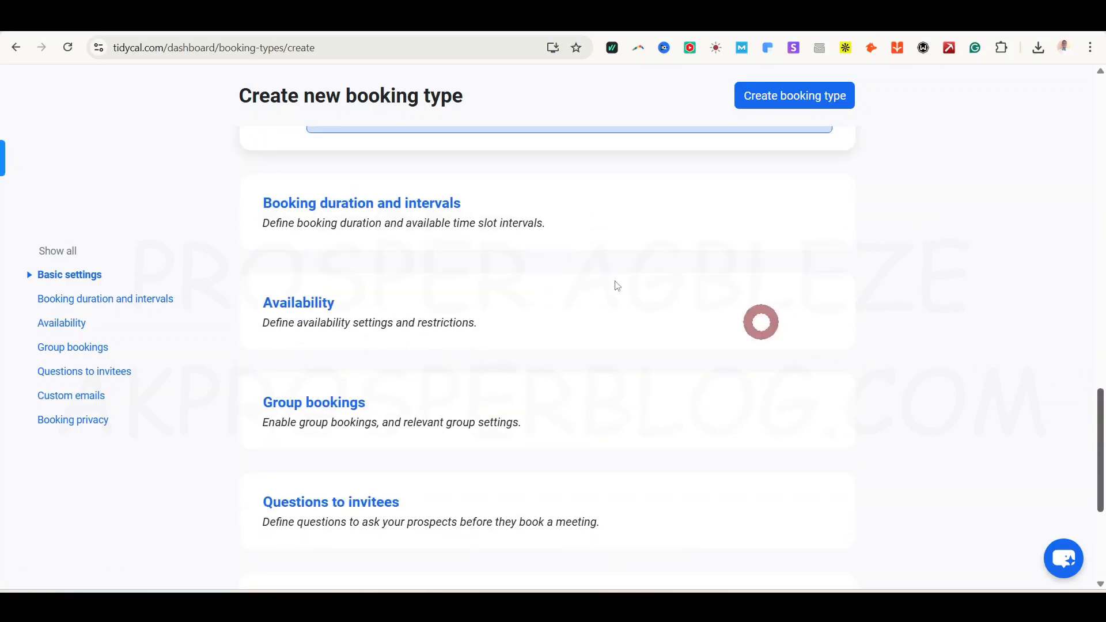
pyautogui.click(362, 201)
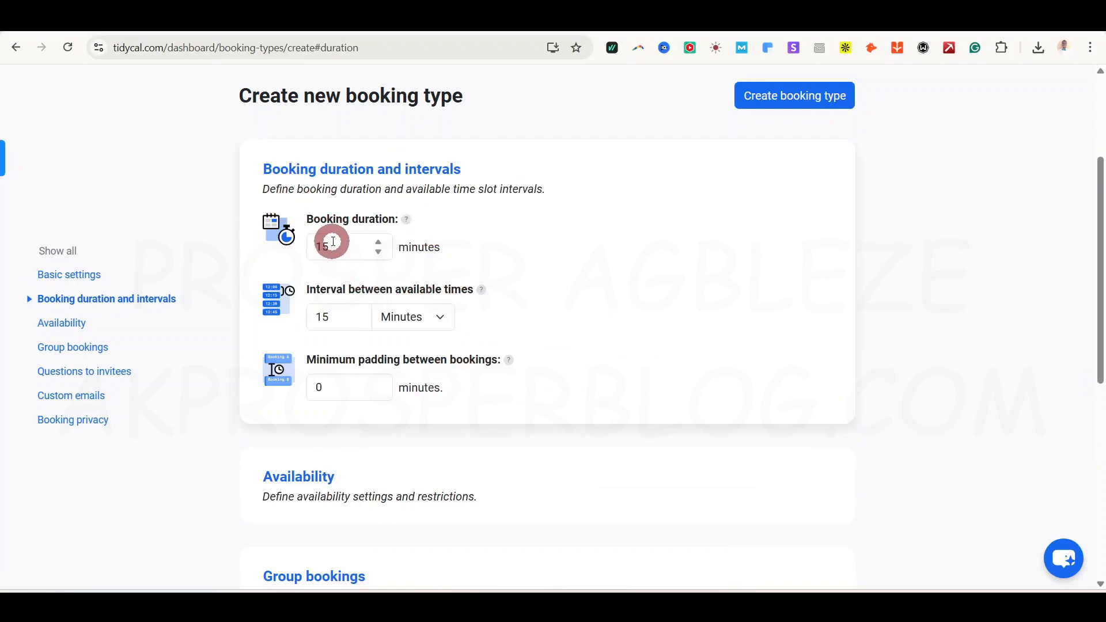
pyautogui.moveTo(331, 242); pyautogui.dragTo(299, 252)
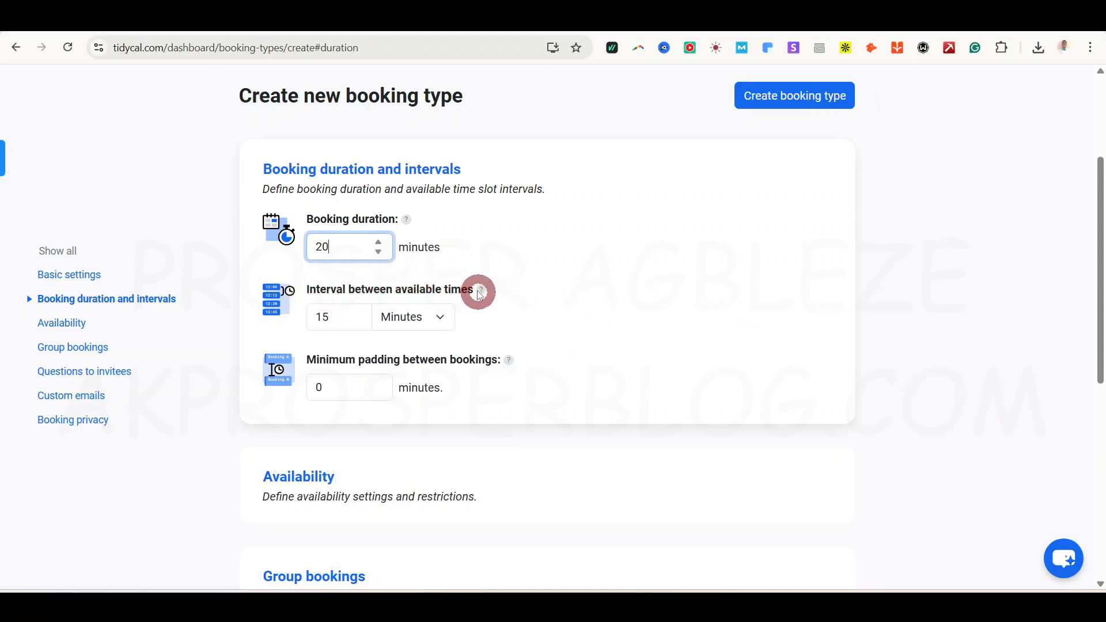
pyautogui.moveTo(479, 292)
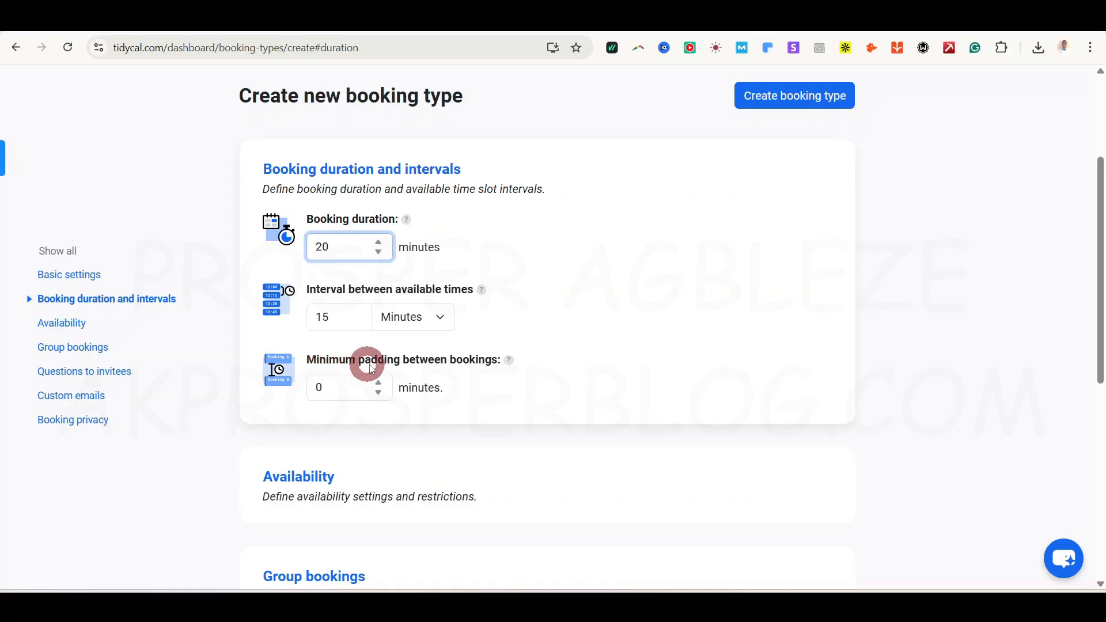
pyautogui.moveTo(512, 359)
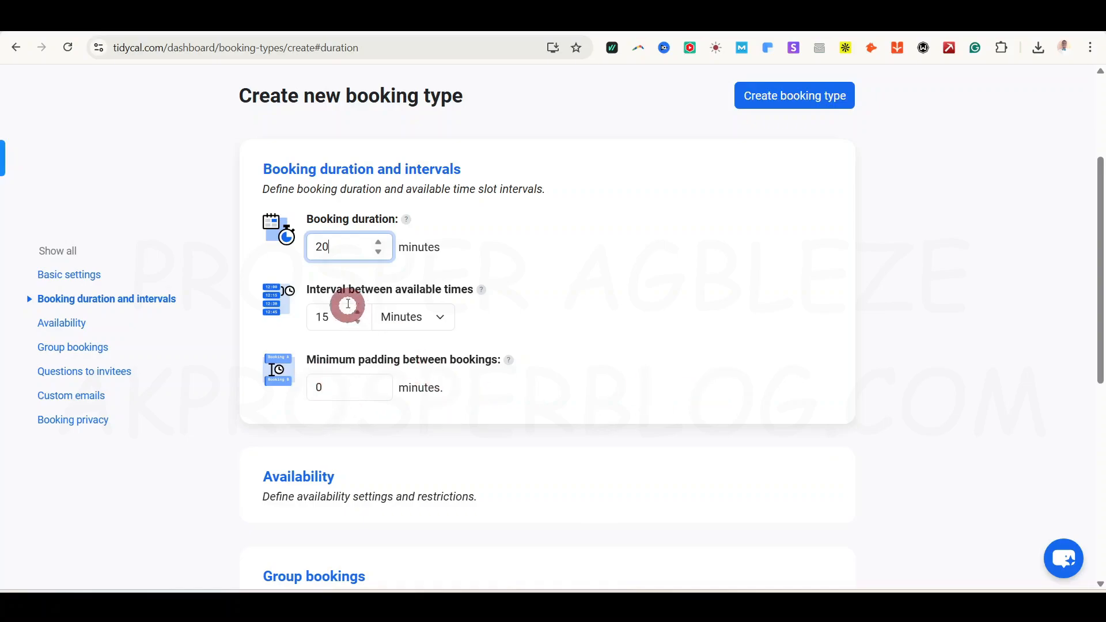
# Step: Set how far out users can book to 15 days ahead in the booking type's availability restrictions
pyautogui.moveTo(1099, 269); pyautogui.dragTo(1097, 334)
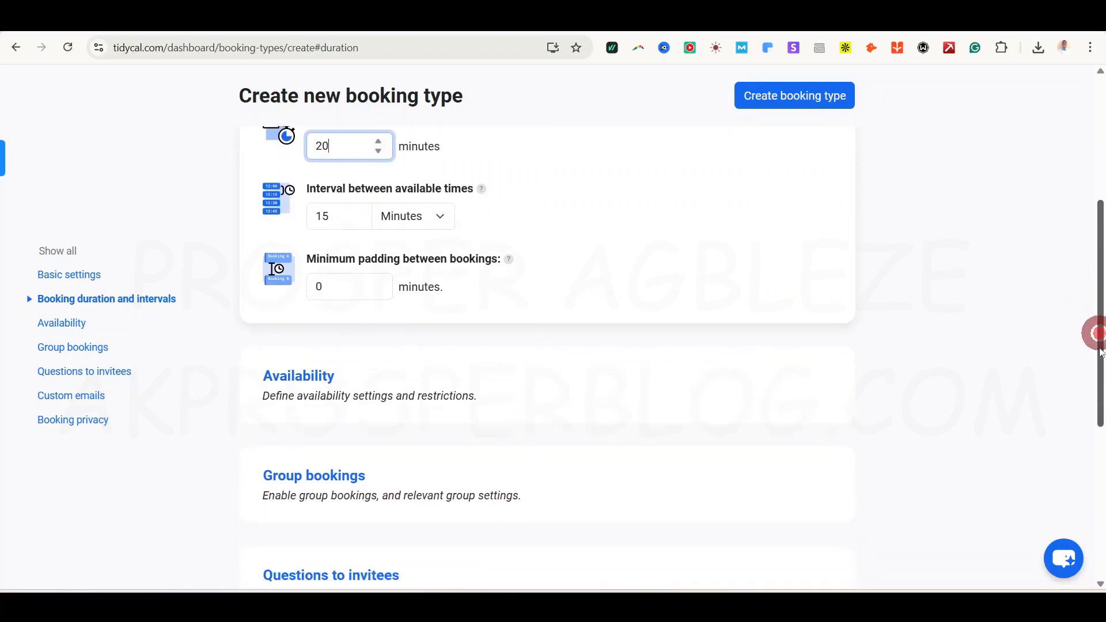
pyautogui.scroll(-3, 1019, 380)
pyautogui.click(310, 217)
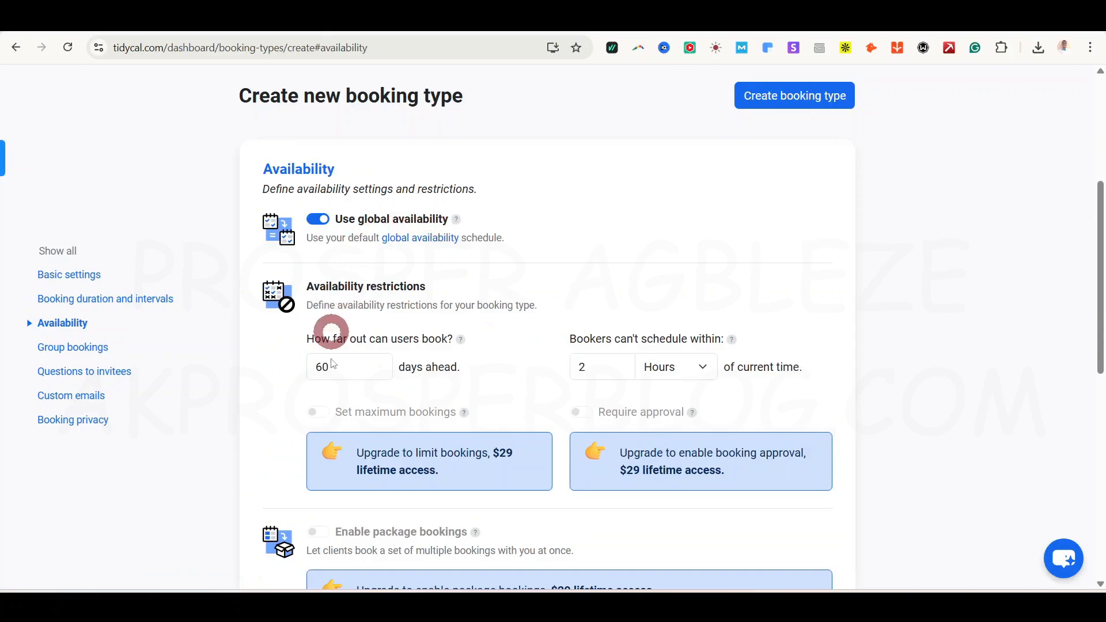
pyautogui.moveTo(1099, 286); pyautogui.dragTo(1098, 304)
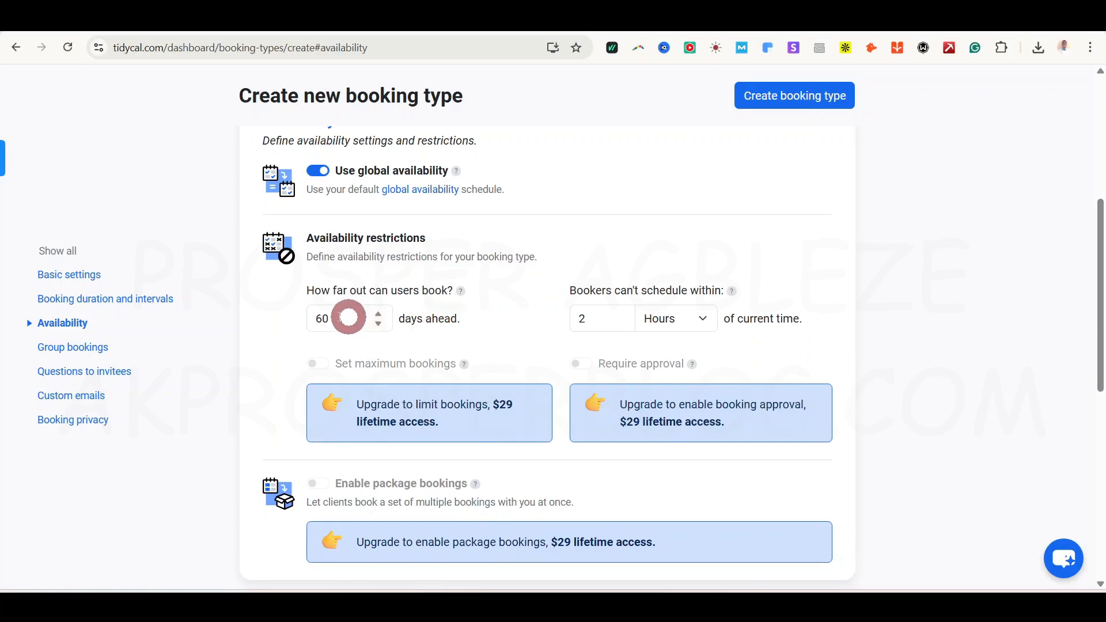
pyautogui.click(348, 316)
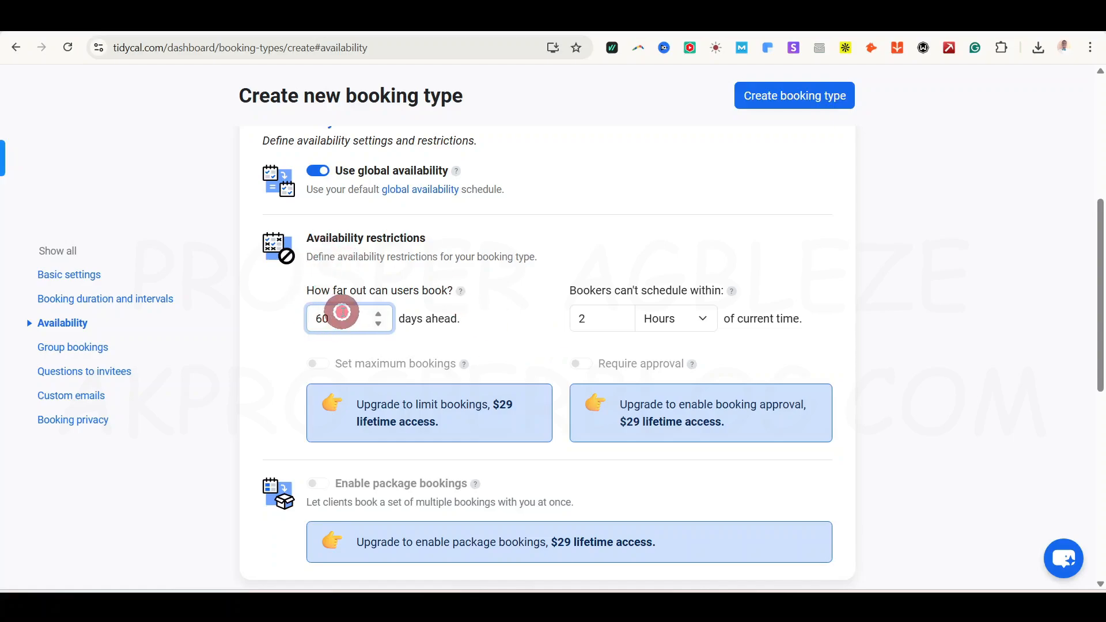
pyautogui.moveTo(341, 312); pyautogui.dragTo(309, 316)
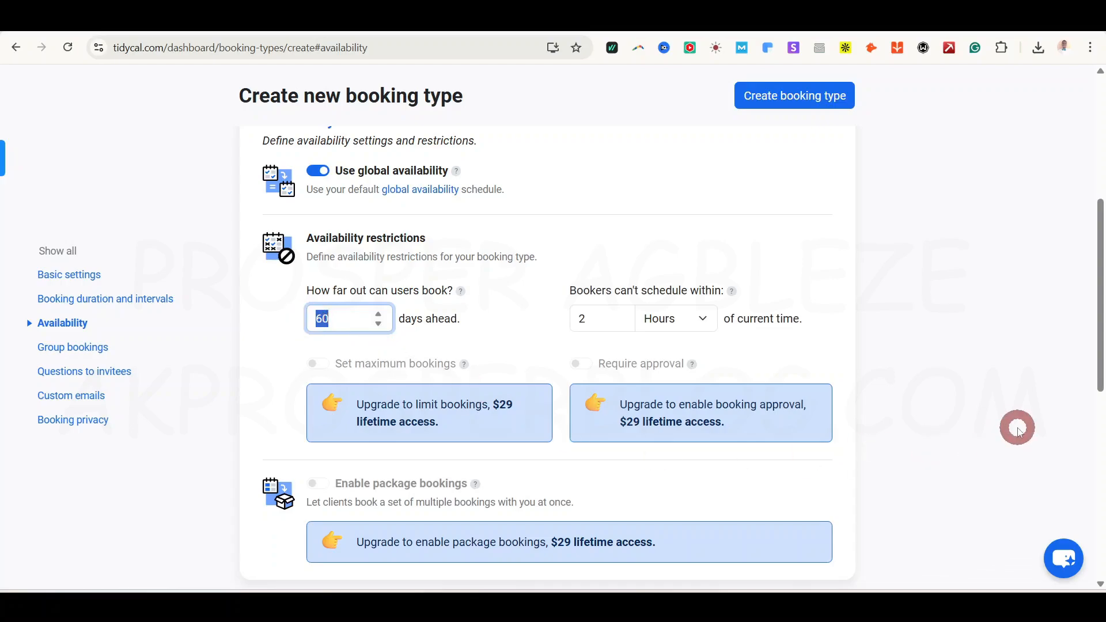
pyautogui.write('15')
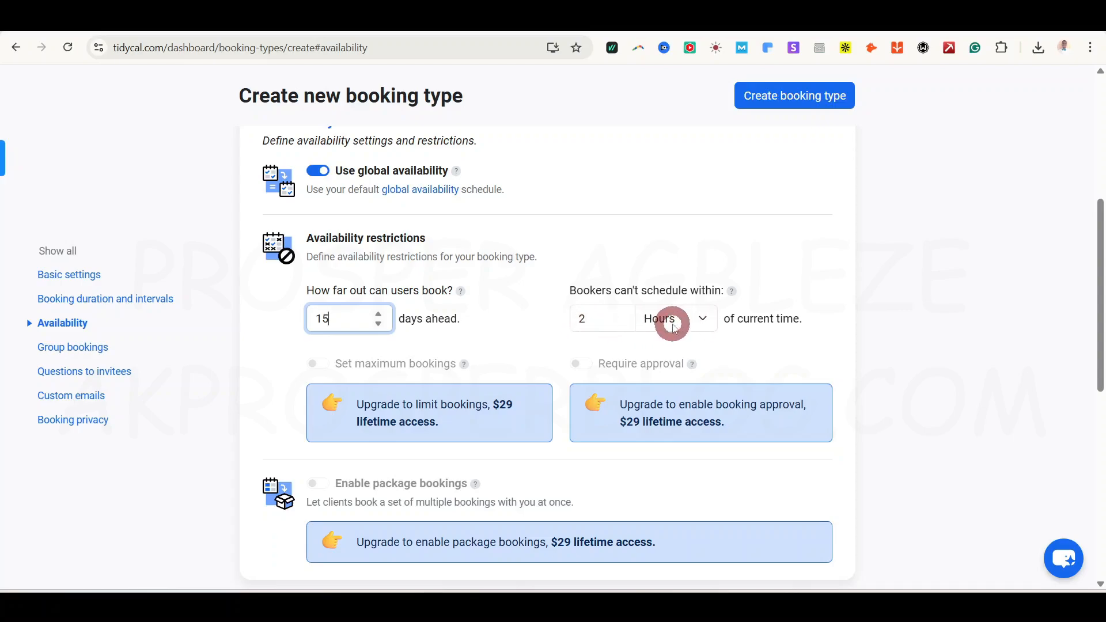
# Step: Check the unit options for the minimum scheduling notice, keep Hours, and review the maximum bookings setting
pyautogui.click(708, 318)
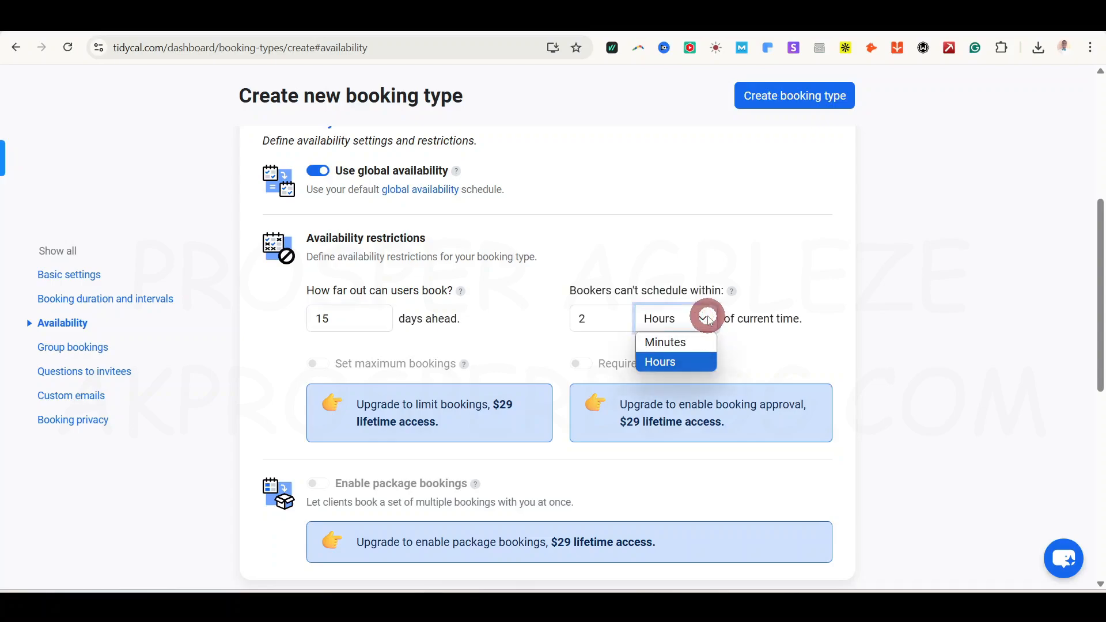
pyautogui.click(705, 318)
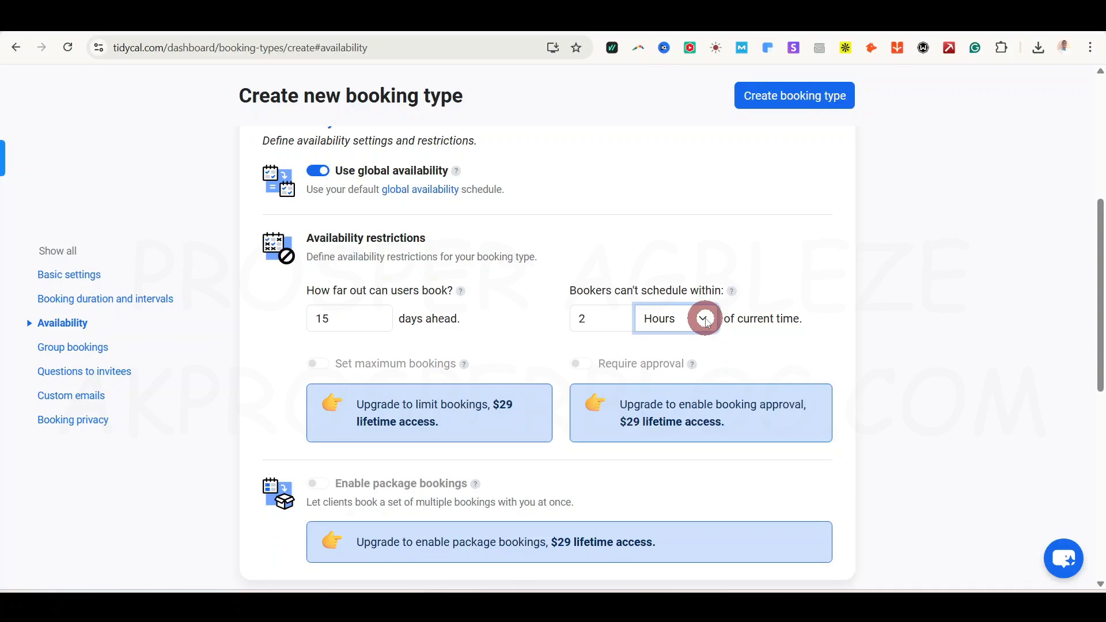
pyautogui.click(705, 319)
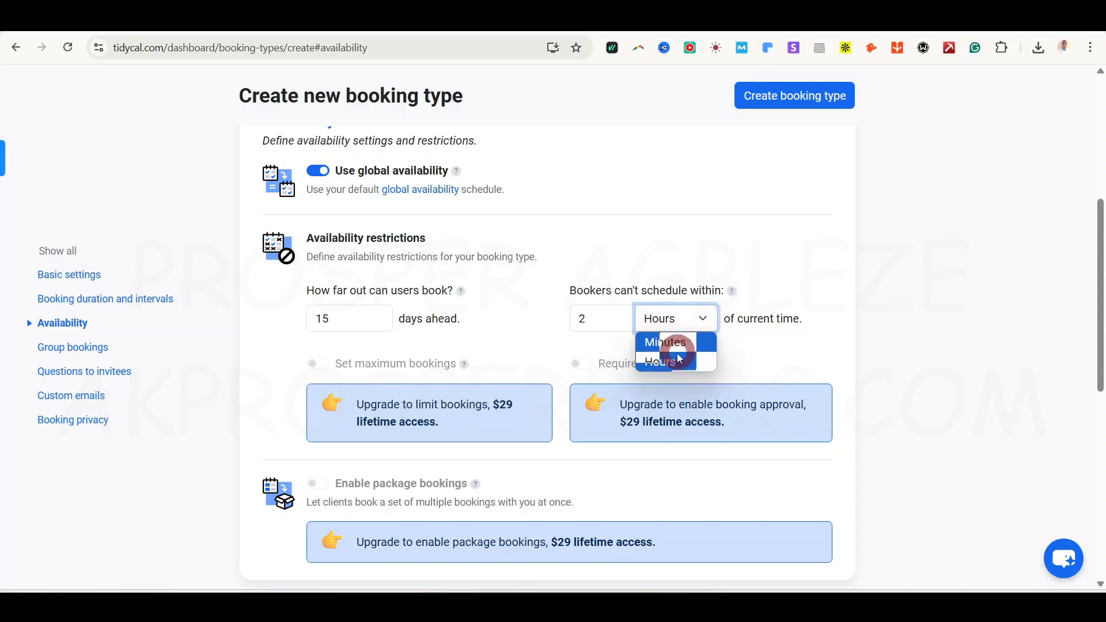
pyautogui.click(704, 319)
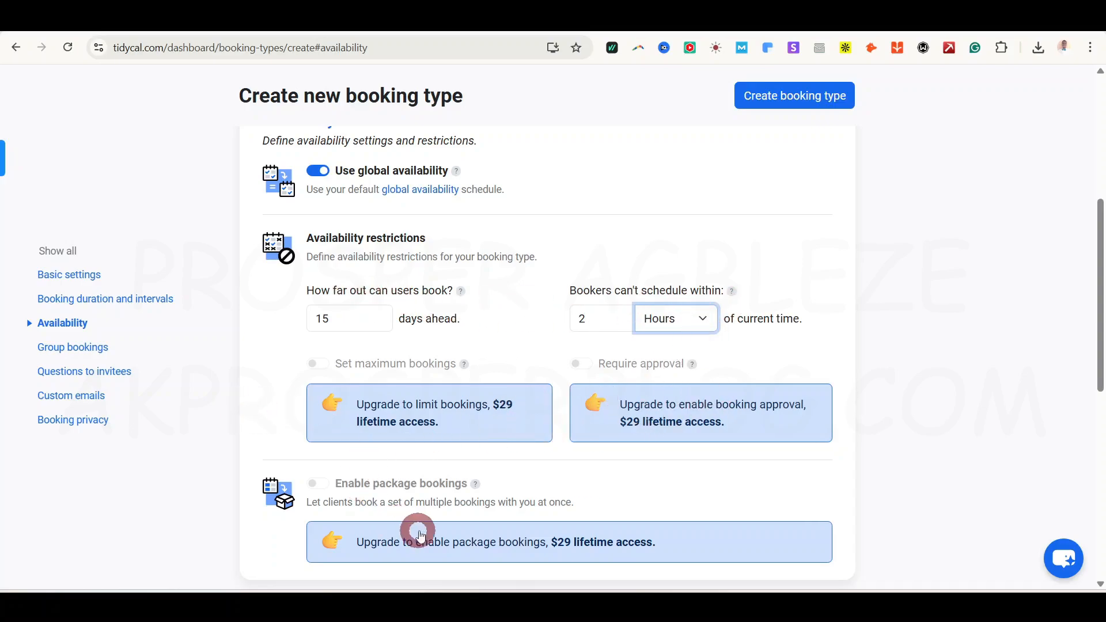
pyautogui.moveTo(1100, 353); pyautogui.dragTo(1100, 390)
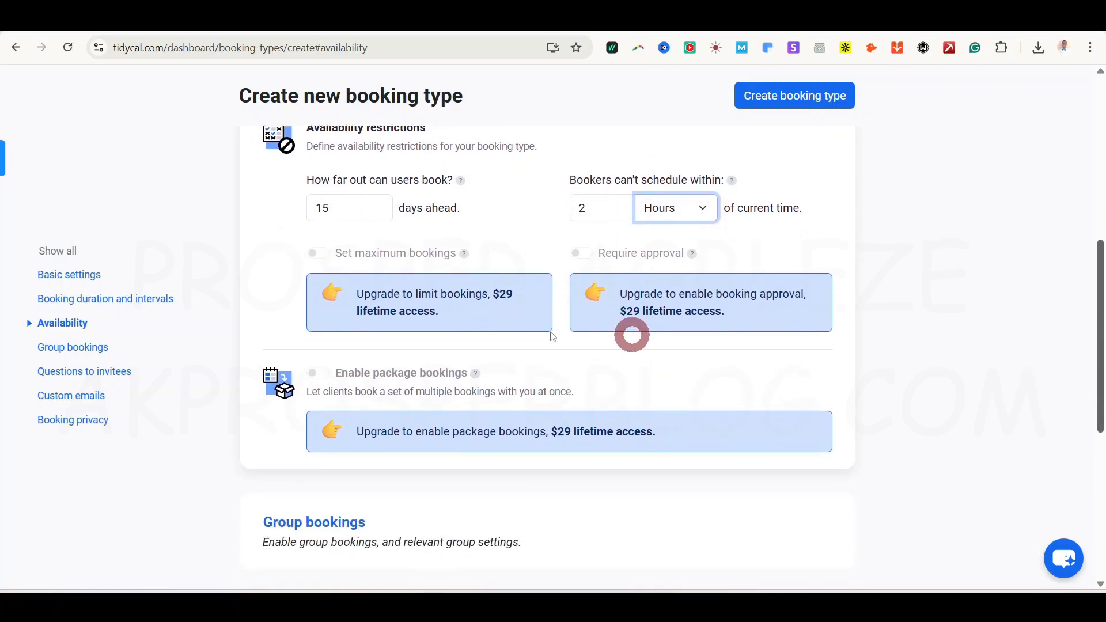
pyautogui.moveTo(466, 258)
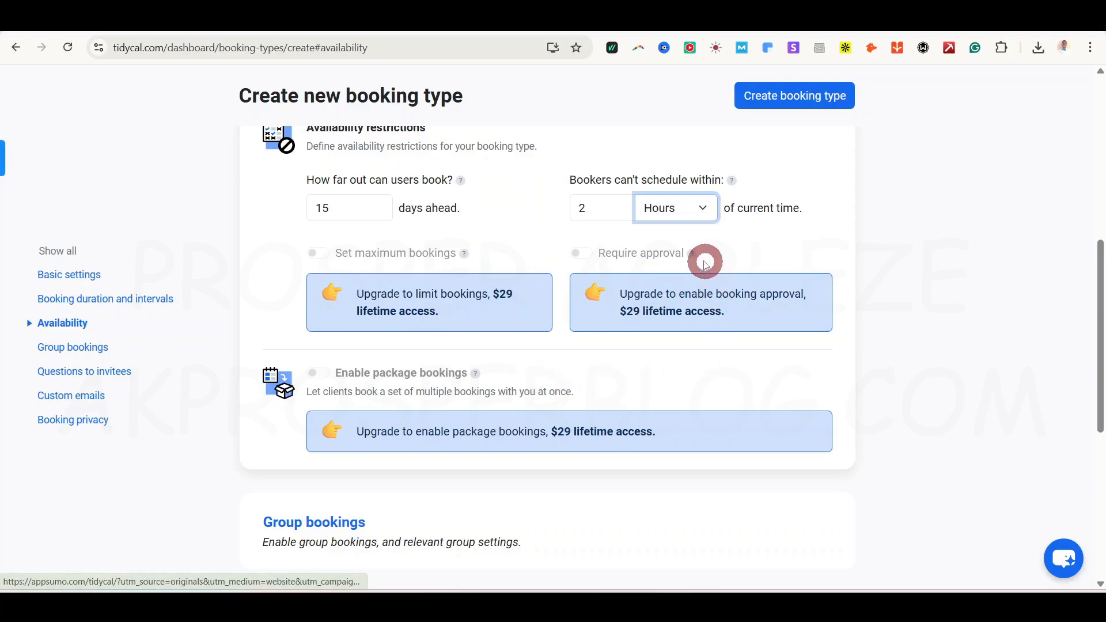
# Step: Check the help for the Require approval setting and review the group bookings settings
pyautogui.moveTo(691, 256)
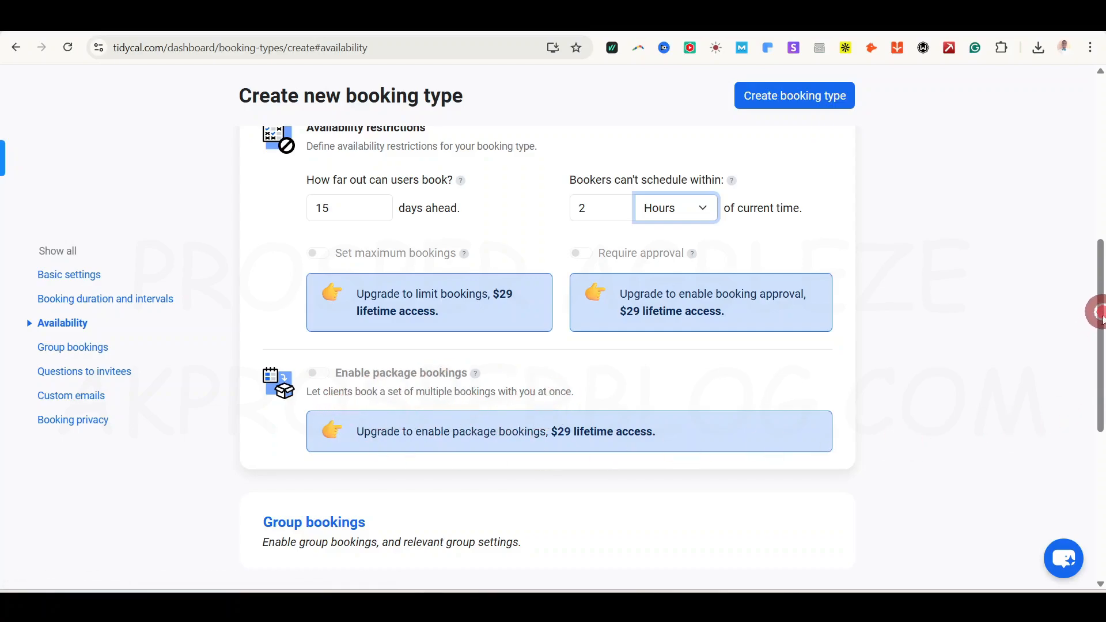
pyautogui.scroll(-5, 1092, 338)
pyautogui.click(321, 239)
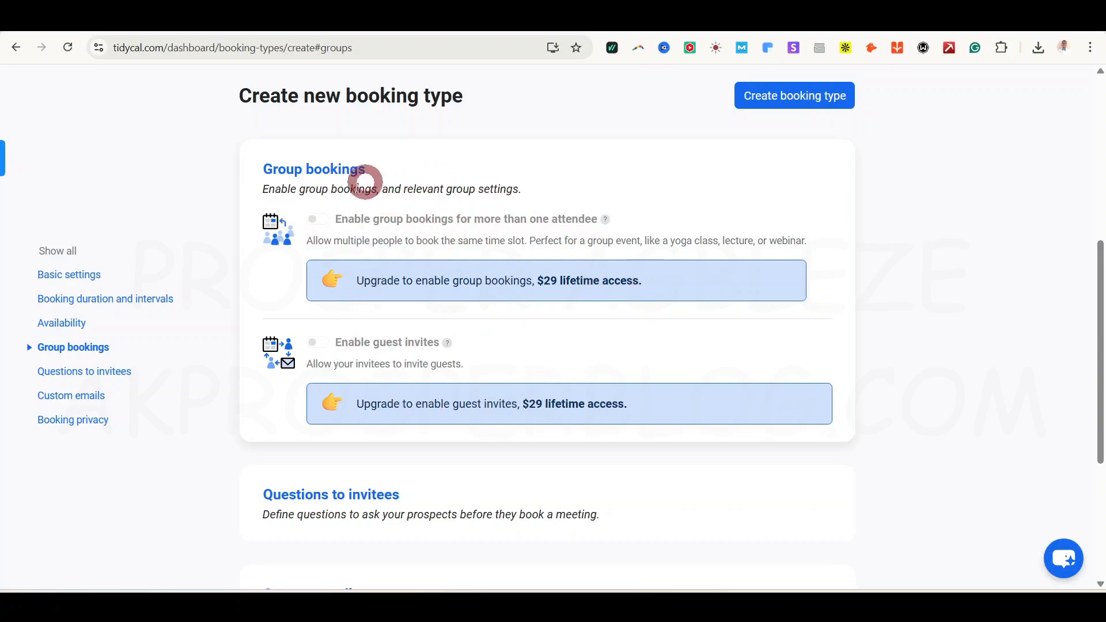
# Step: Add a first question to the booking type's Questions to invitees section
pyautogui.moveTo(1100, 349); pyautogui.dragTo(1091, 449)
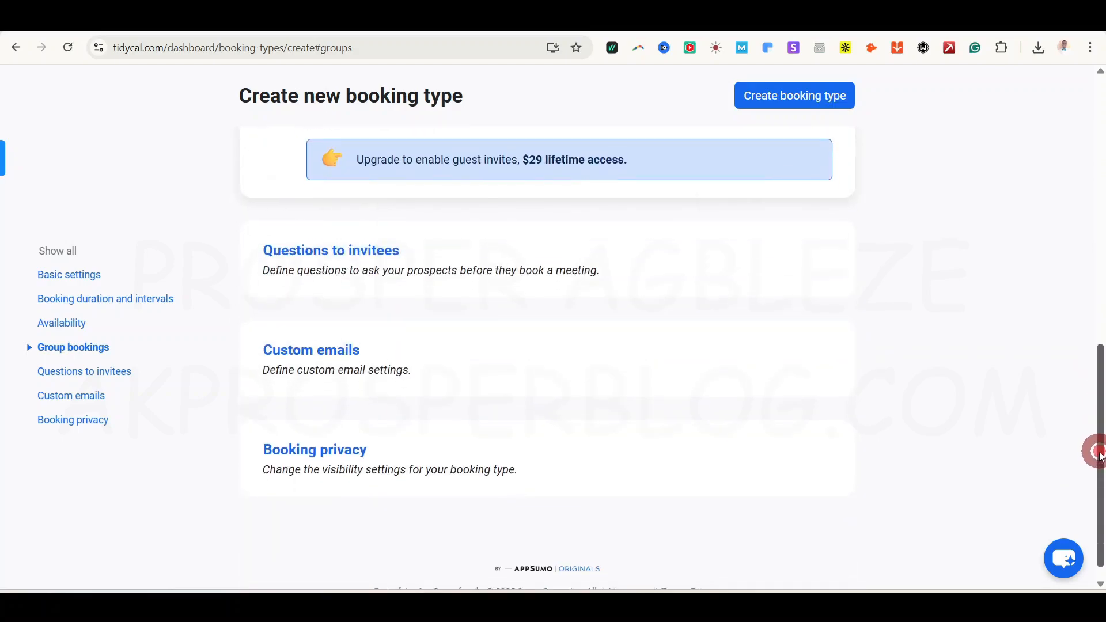
pyautogui.click(324, 249)
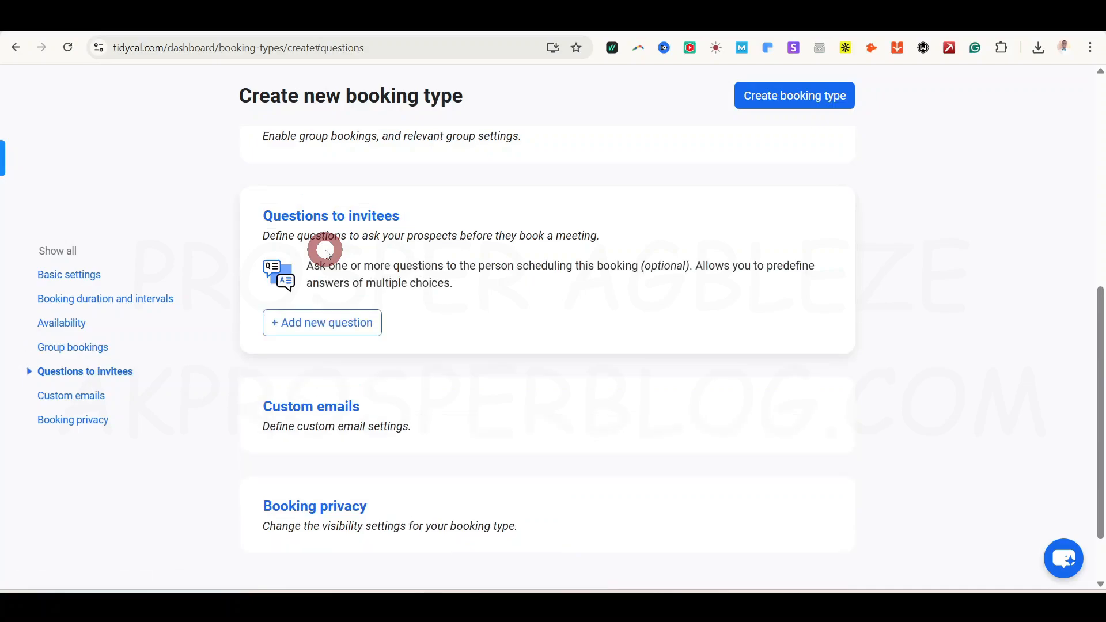
pyautogui.moveTo(1098, 418); pyautogui.dragTo(1100, 430)
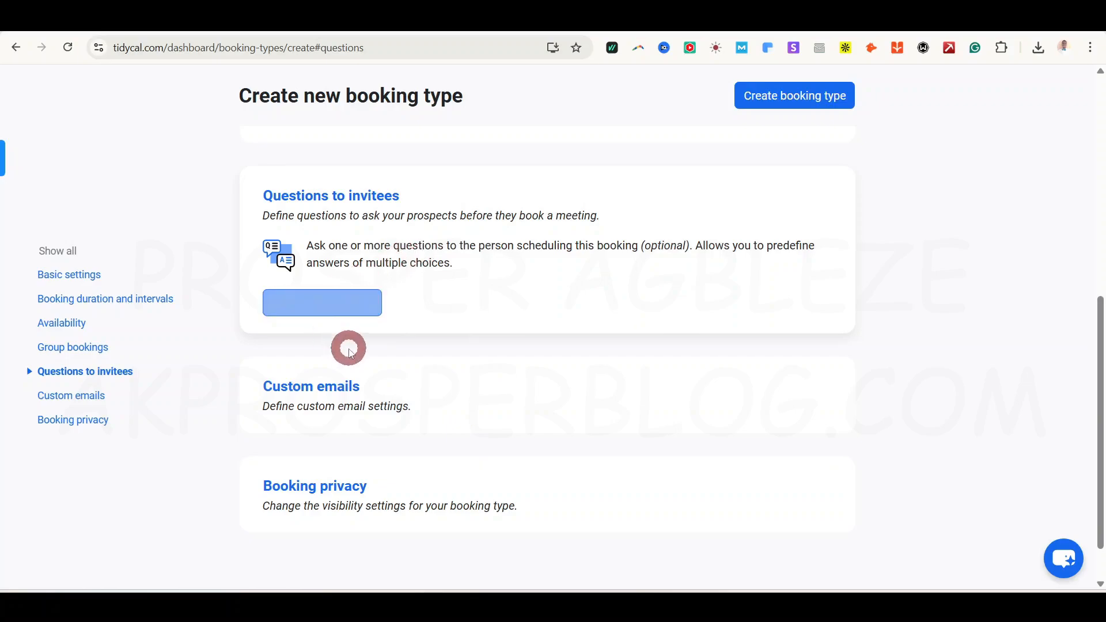
pyautogui.click(336, 302)
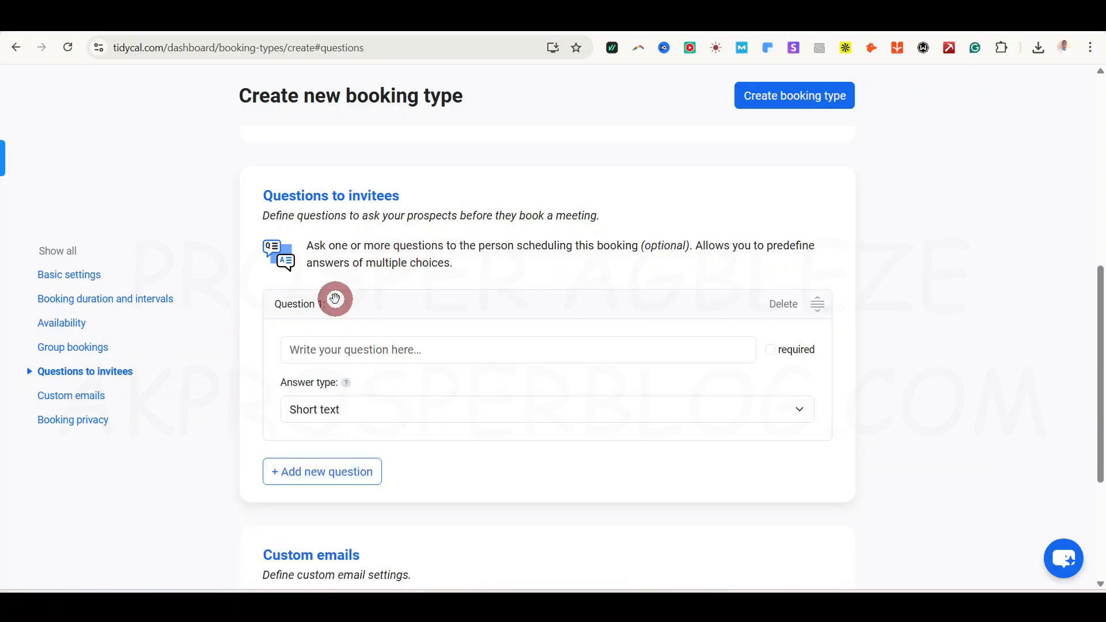
pyautogui.click(419, 349)
pyautogui.moveTo(1094, 375); pyautogui.dragTo(1093, 404)
pyautogui.click(328, 230)
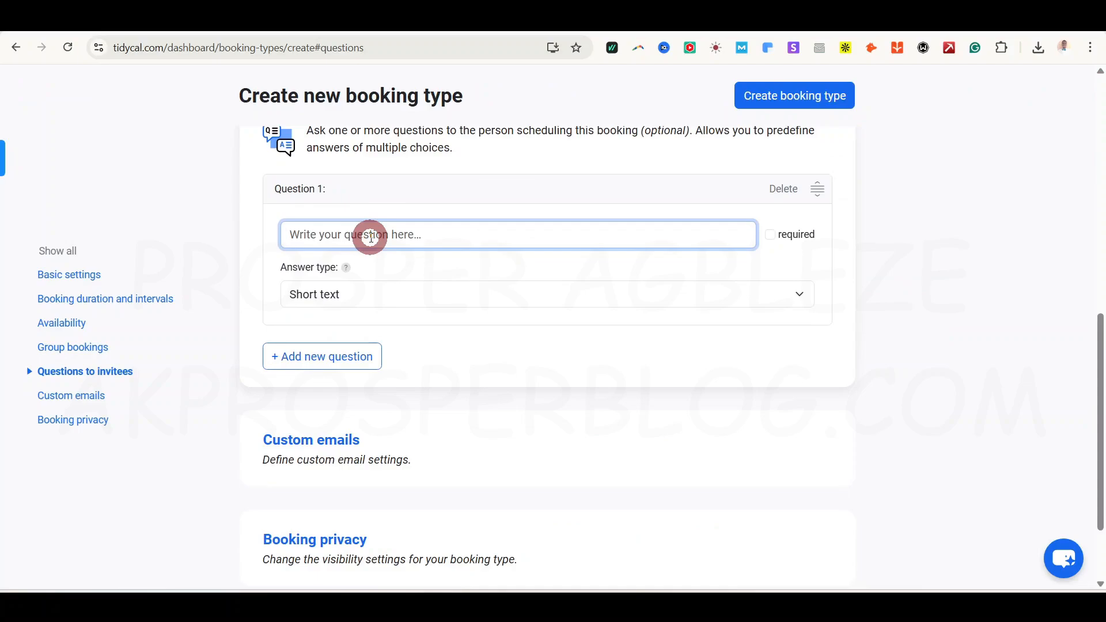
# Step: Write "Give a summary of your case" as the text of question 1
pyautogui.write('W')
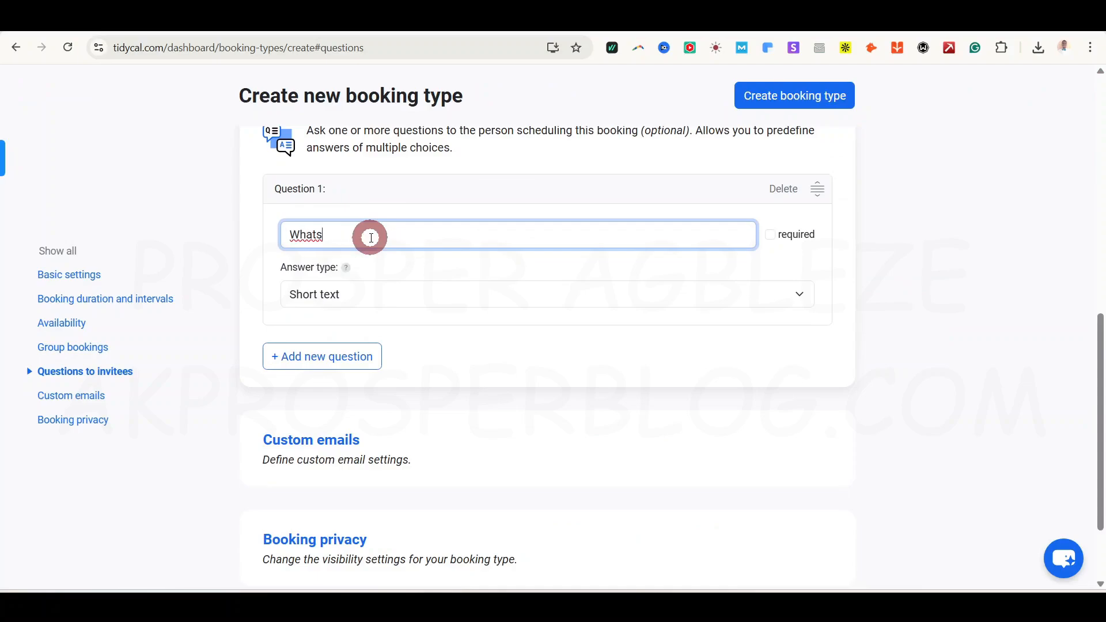
pyautogui.write('hat family law')
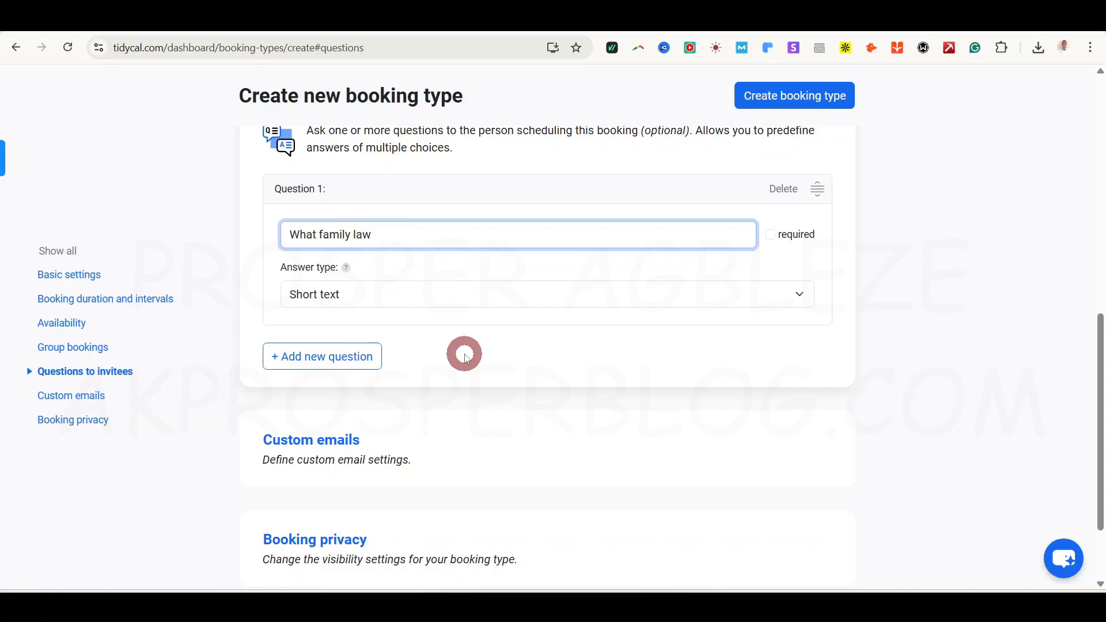
pyautogui.hotkey('ctrl', 'a')
pyautogui.write('Gi')
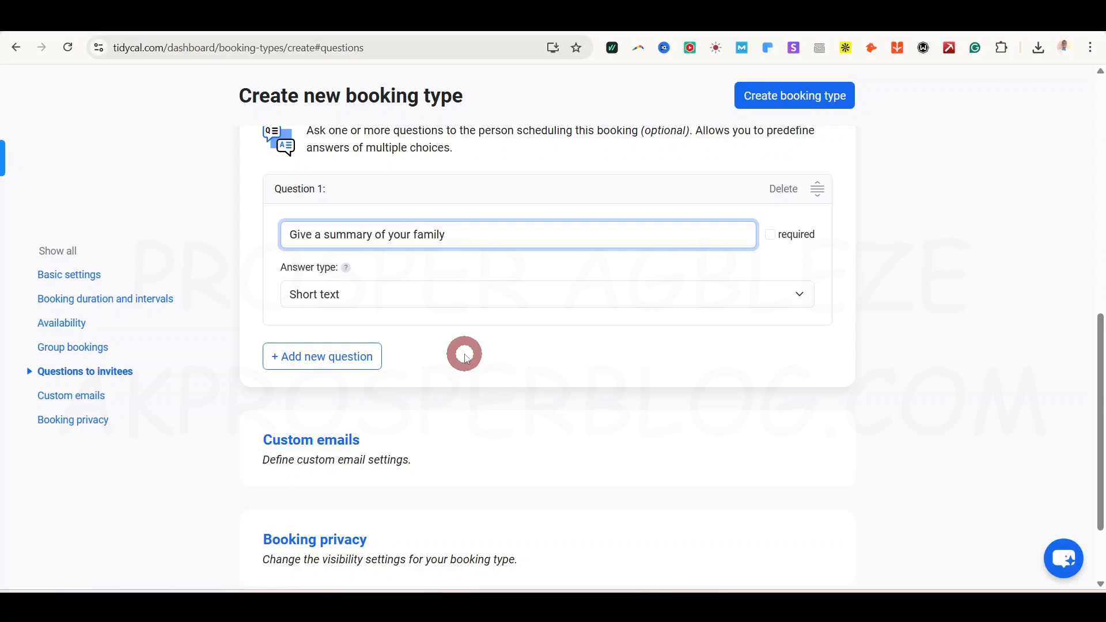
pyautogui.press('BackSpace')
pyautogui.press('BackSpace')
pyautogui.press('BackSpace')
pyautogui.press('BackSpace')
pyautogui.press('BackSpace')
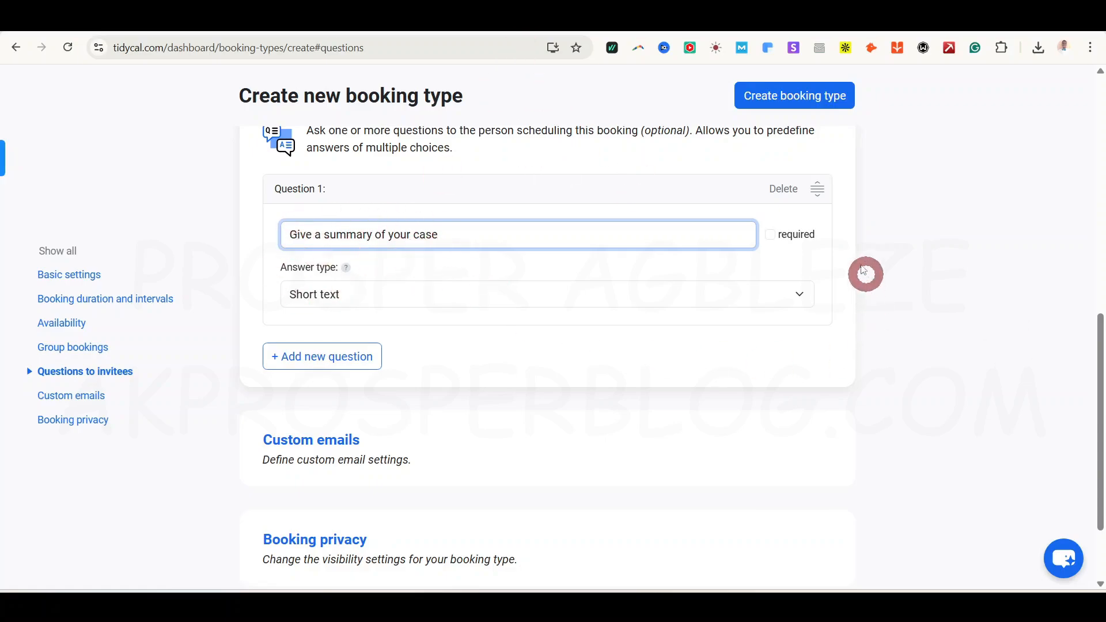
# Step: Make the case summary question required and set its answer type to Long text
pyautogui.click(776, 238)
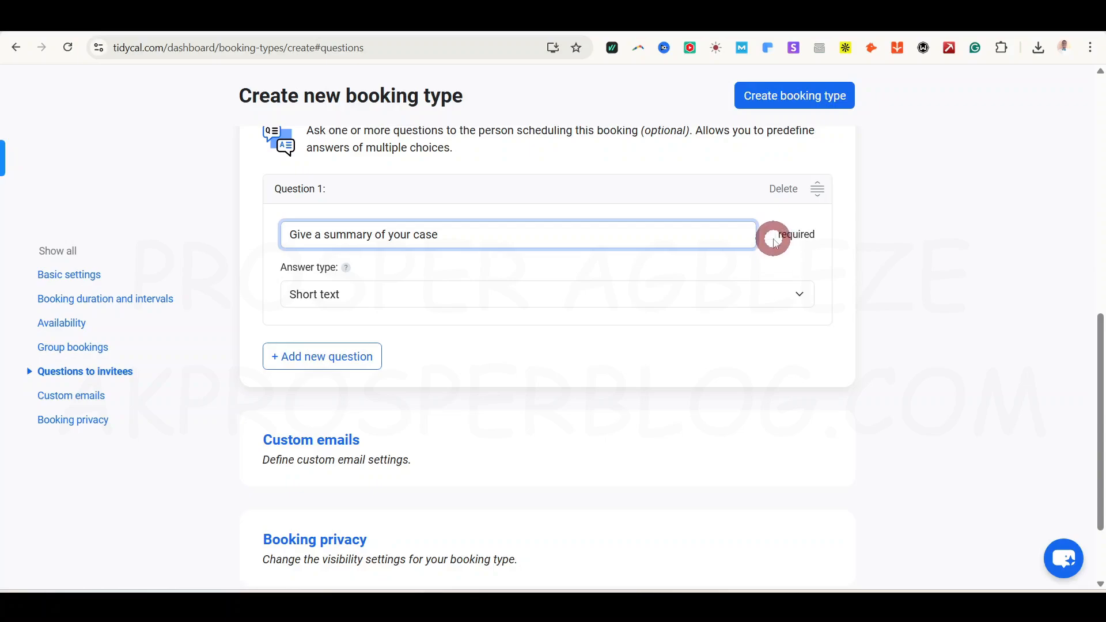
pyautogui.click(772, 235)
pyautogui.click(358, 294)
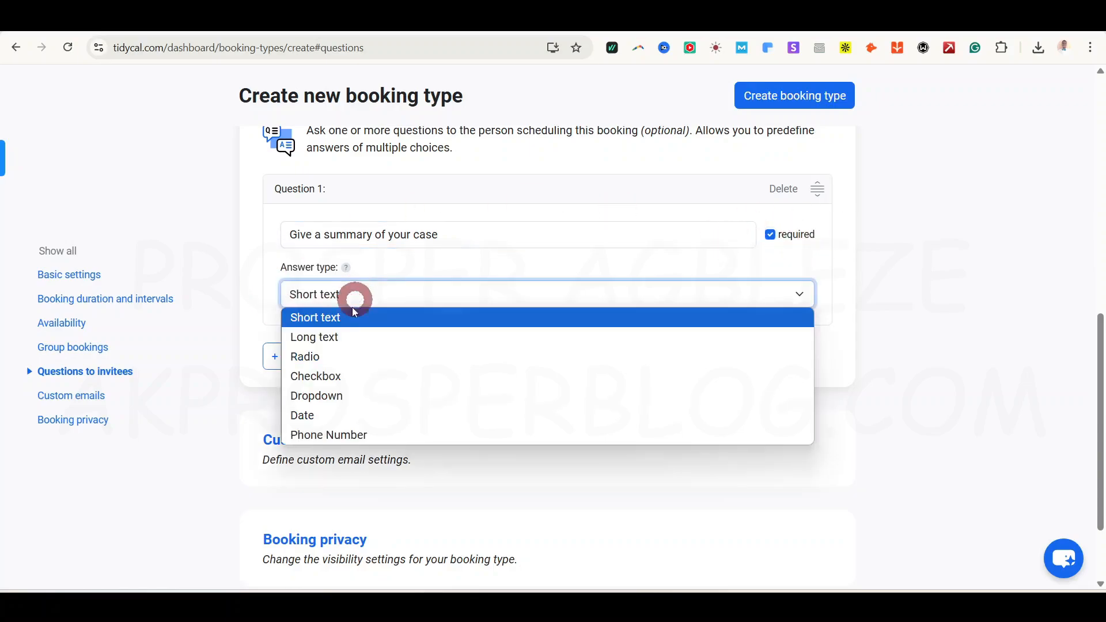
pyautogui.click(383, 339)
# Step: Add a second invitee question titled "Marital Staus" with the Radio answer type
pyautogui.click(317, 358)
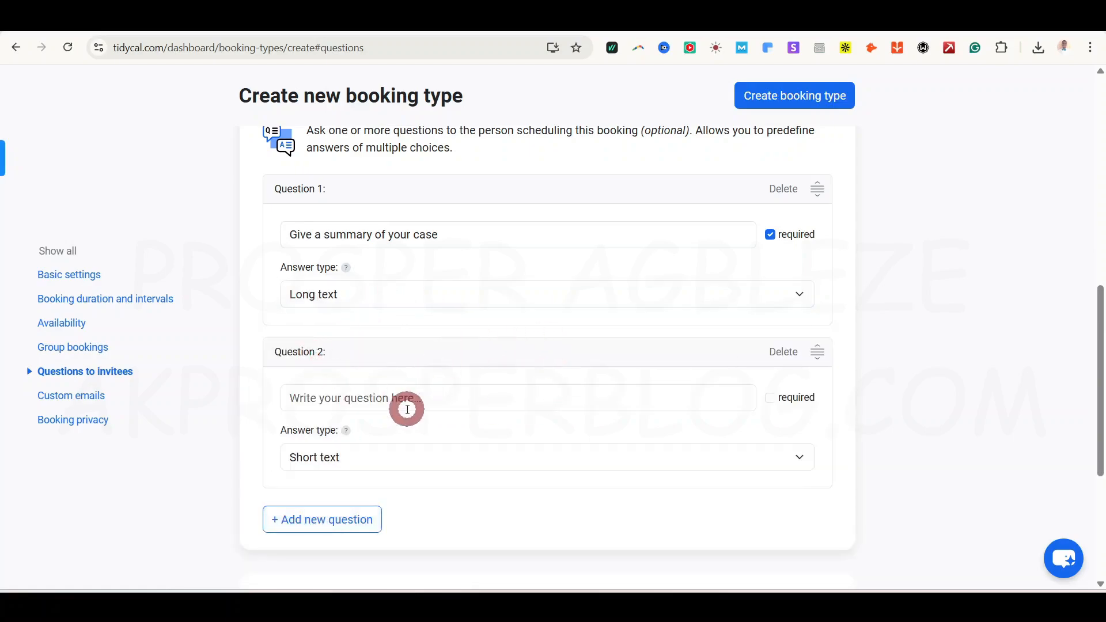
pyautogui.click(420, 400)
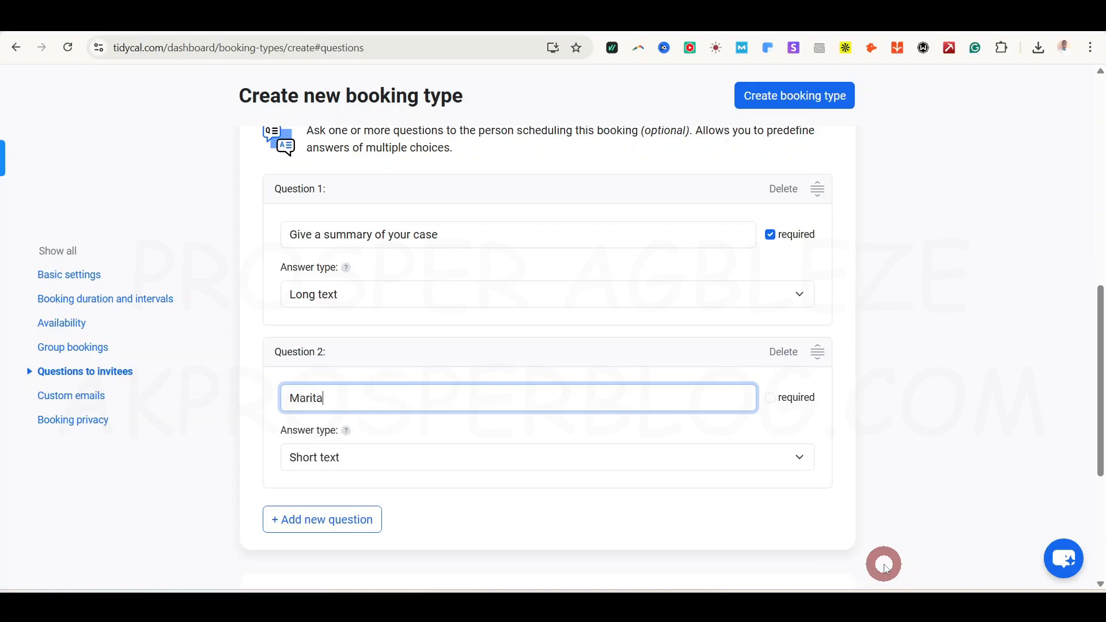
pyautogui.write('Marital Staus')
pyautogui.click(356, 453)
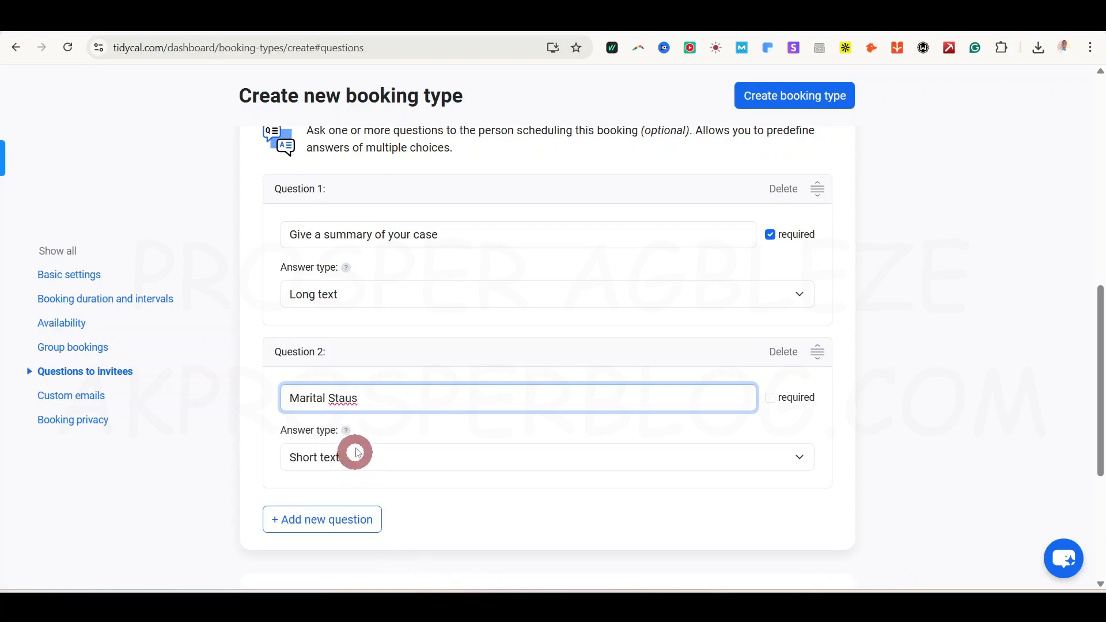
pyautogui.click(356, 453)
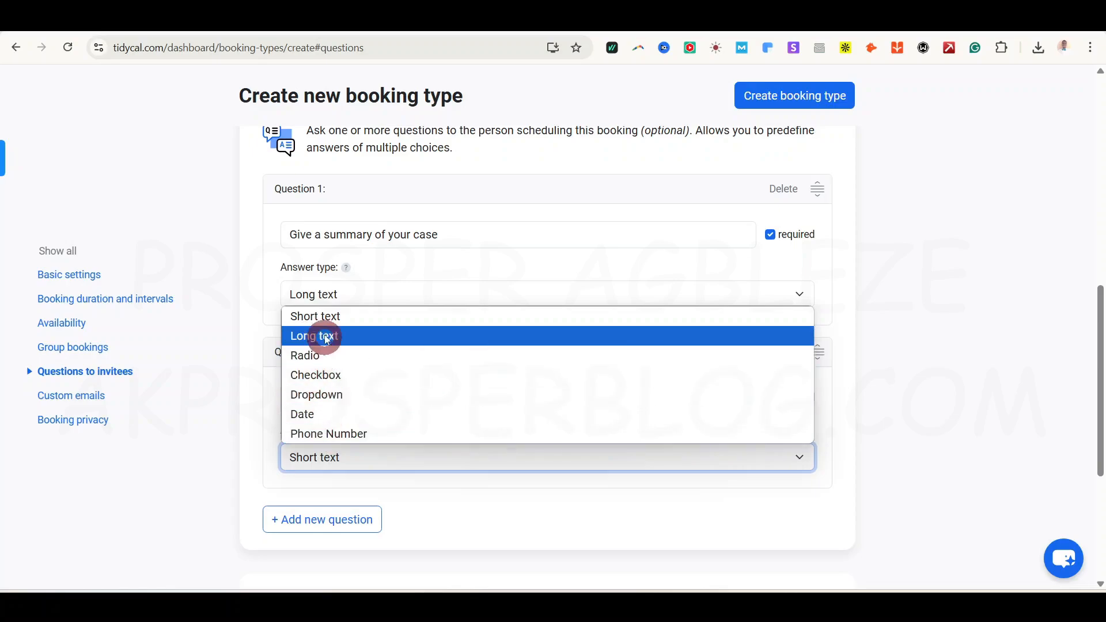
pyautogui.click(312, 354)
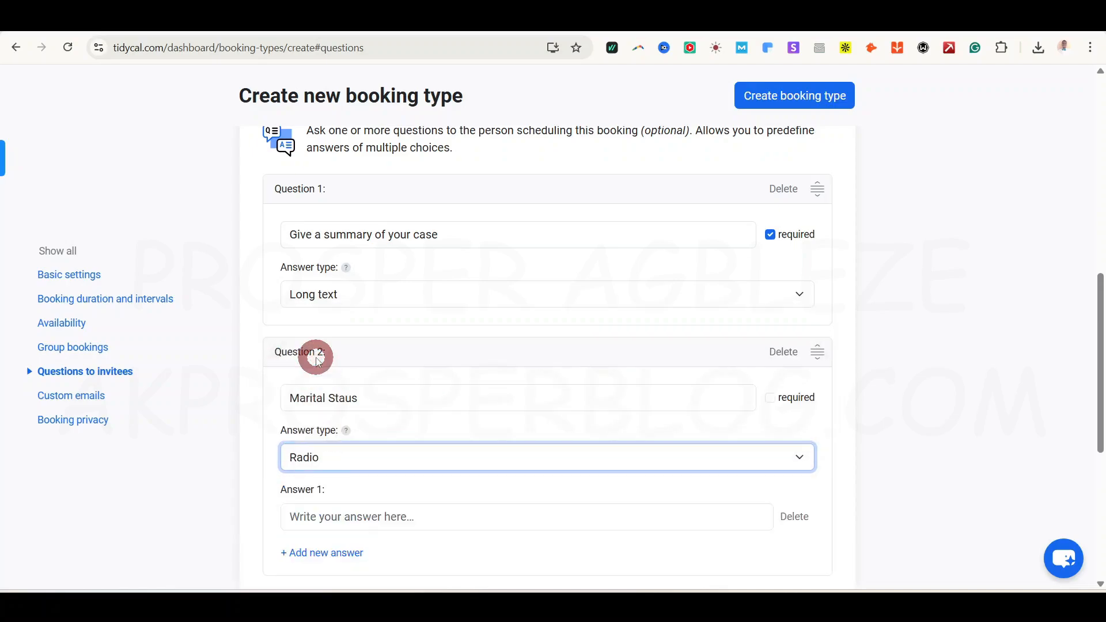
# Step: Enter "Male" and "Female" as the two radio answers of question 2
pyautogui.moveTo(1098, 399); pyautogui.dragTo(1098, 438)
pyautogui.click(377, 407)
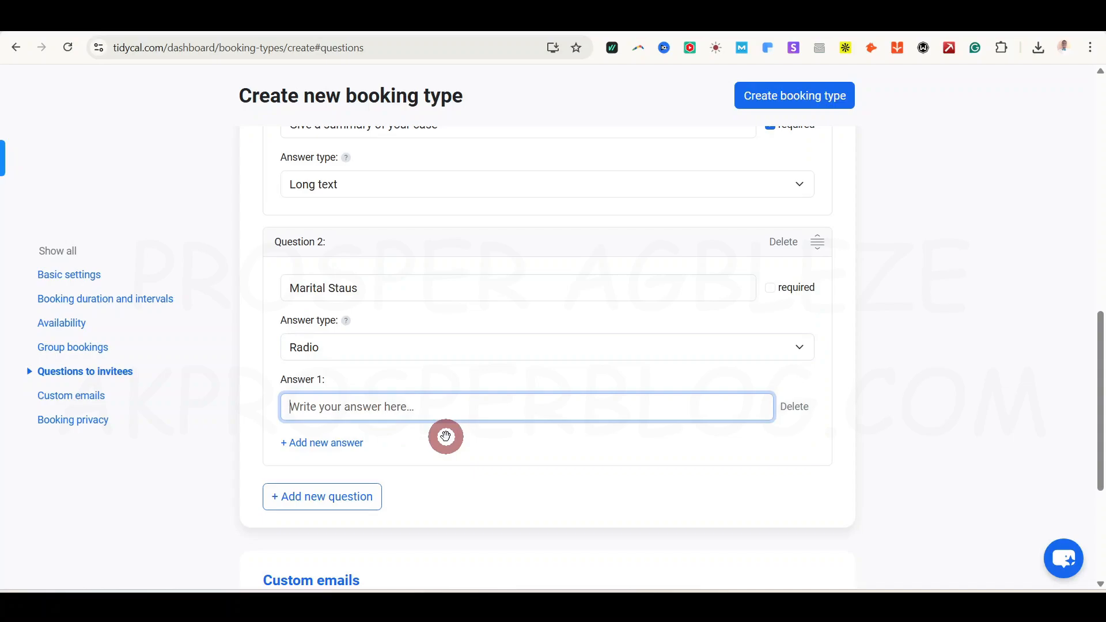
pyautogui.write('Male')
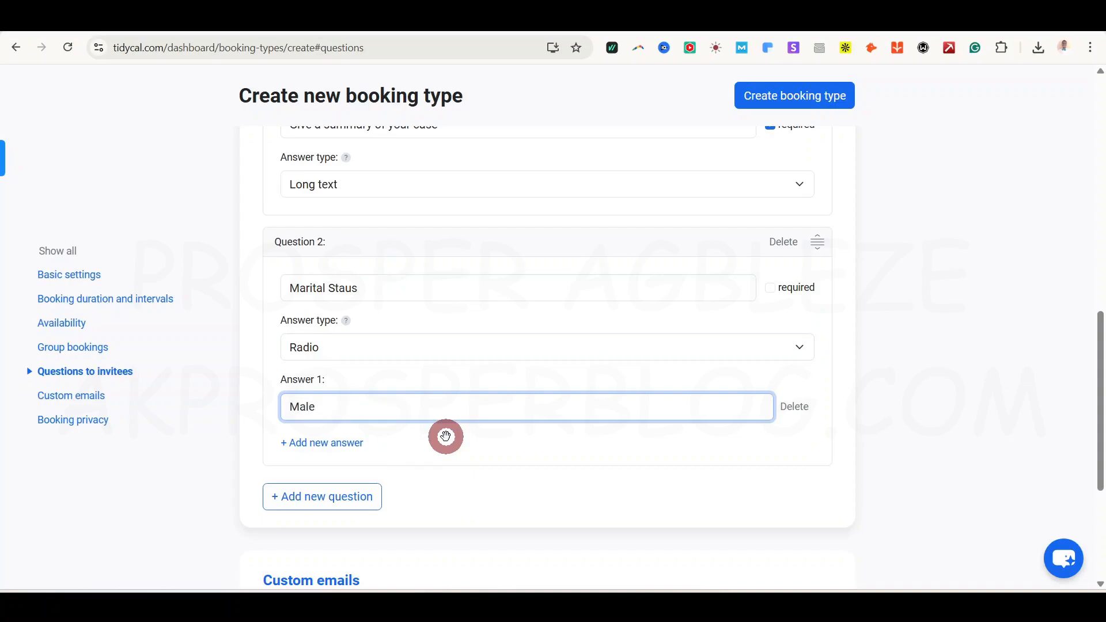
pyautogui.click(318, 442)
pyautogui.click(362, 465)
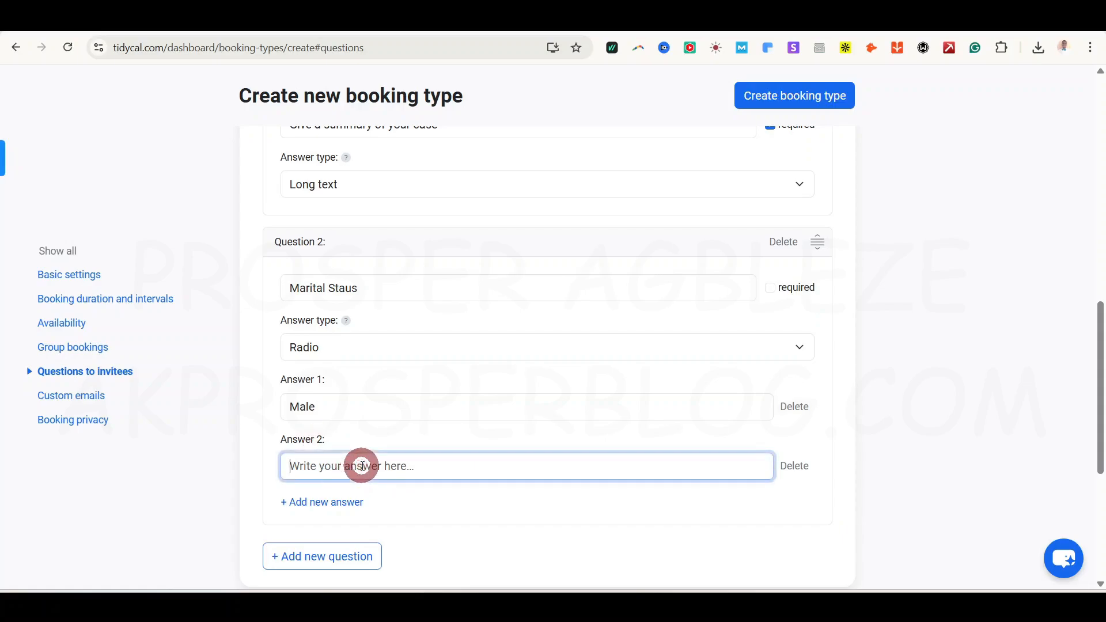
pyautogui.write('Female')
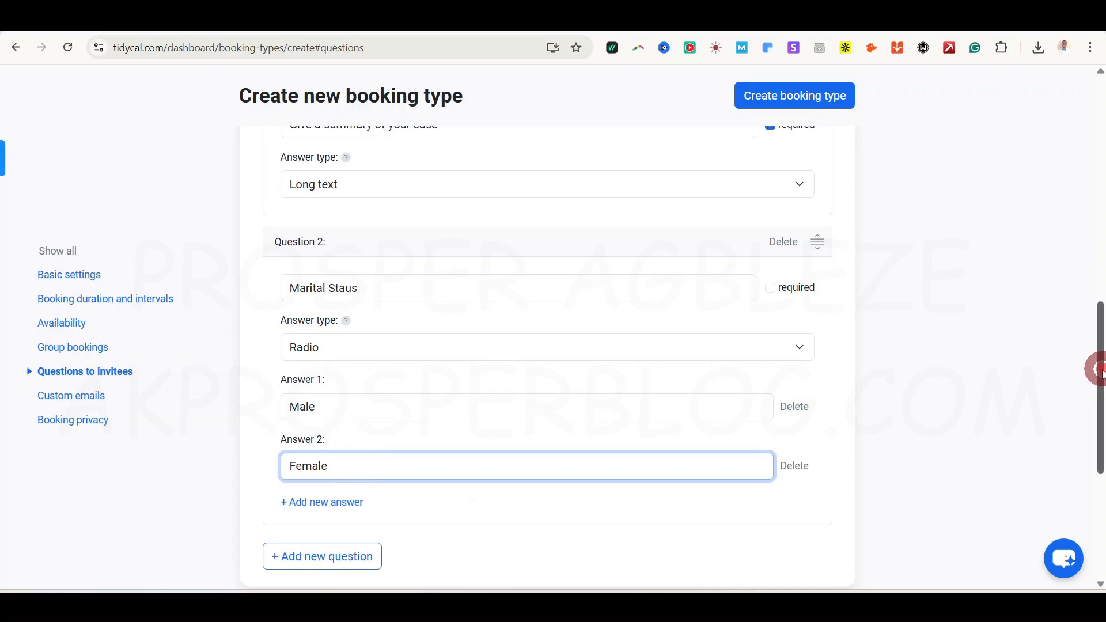
# Step: Add a blank third answer to question 2 and delete it again, and mark the question as required
pyautogui.scroll(-1, 1094, 369)
pyautogui.click(319, 455)
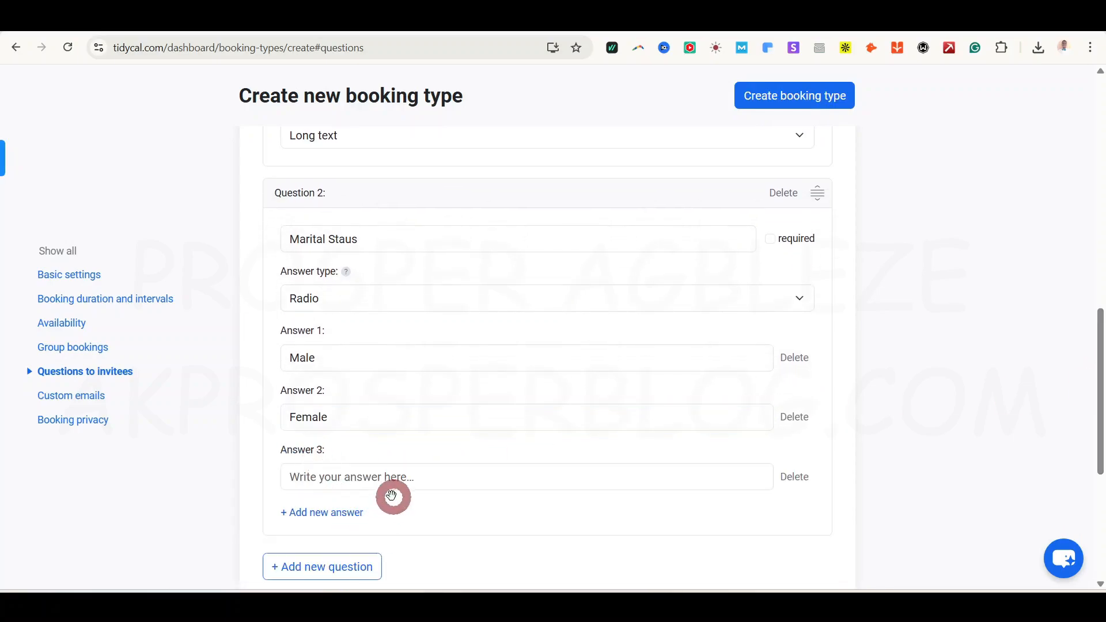
pyautogui.click(389, 474)
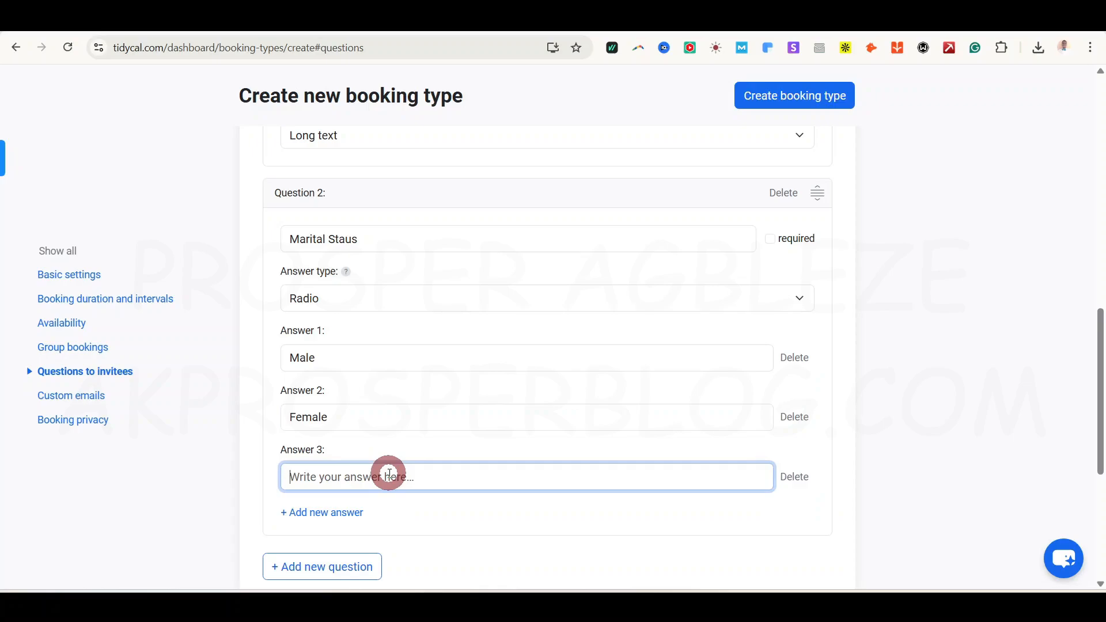
pyautogui.click(796, 476)
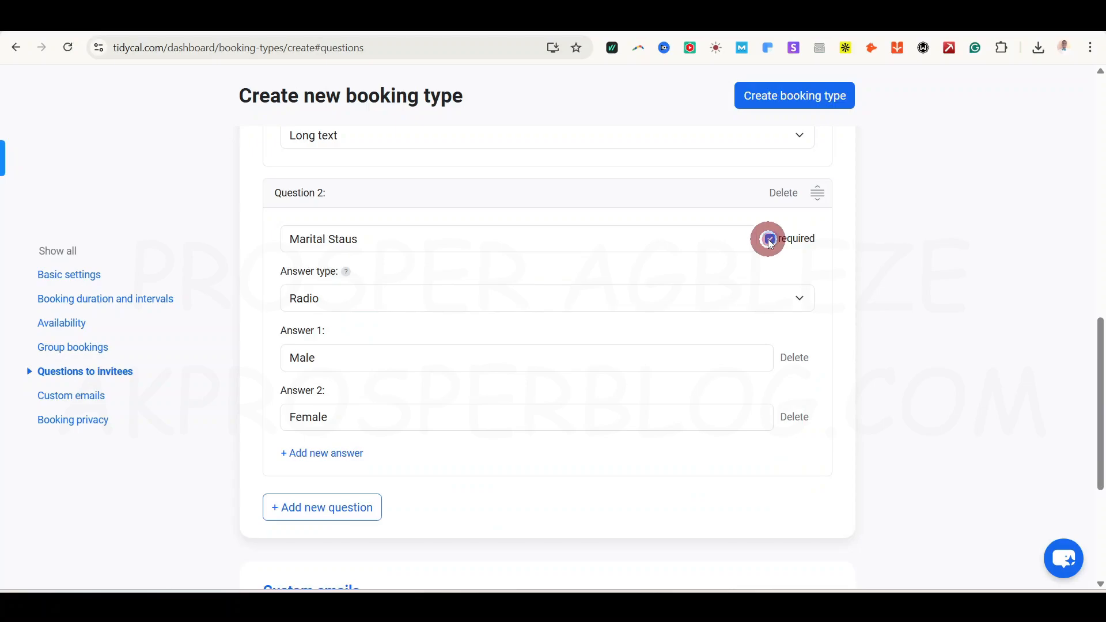
# Step: Add a third invitee question titled "Phone Number" with the Phone Number answer type
pyautogui.click(296, 507)
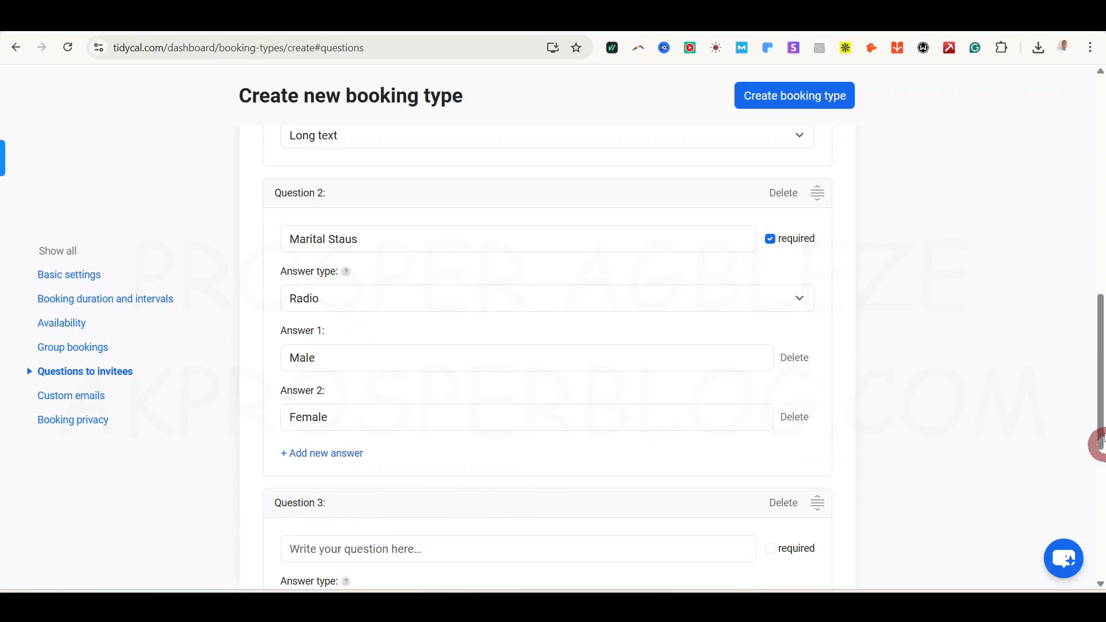
pyautogui.scroll(-3, 1098, 400)
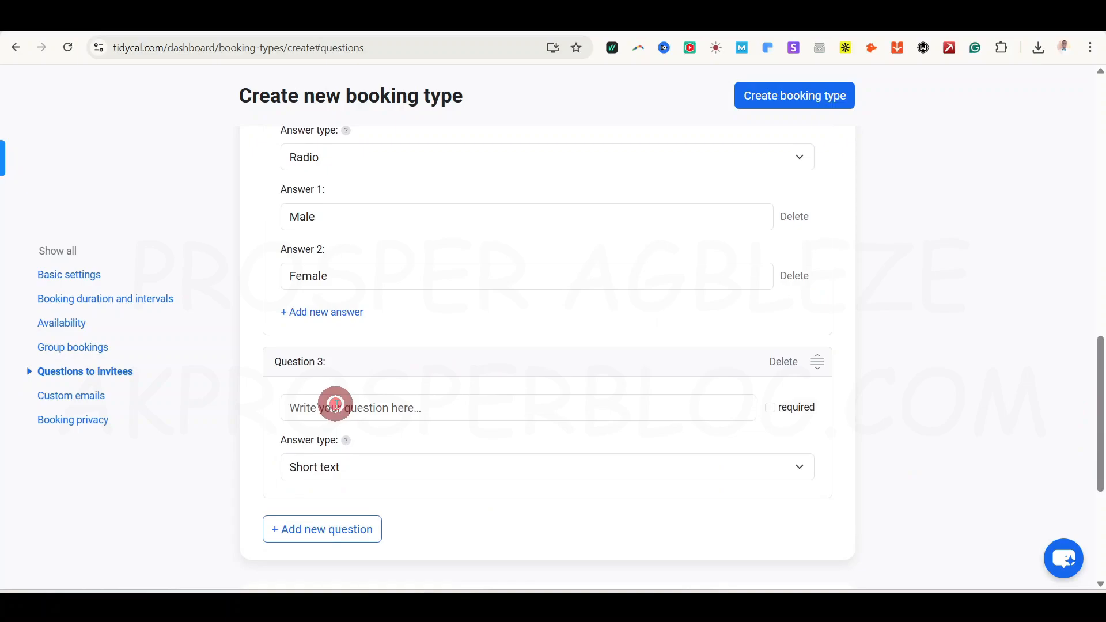
pyautogui.click(337, 404)
pyautogui.write('Phone Number')
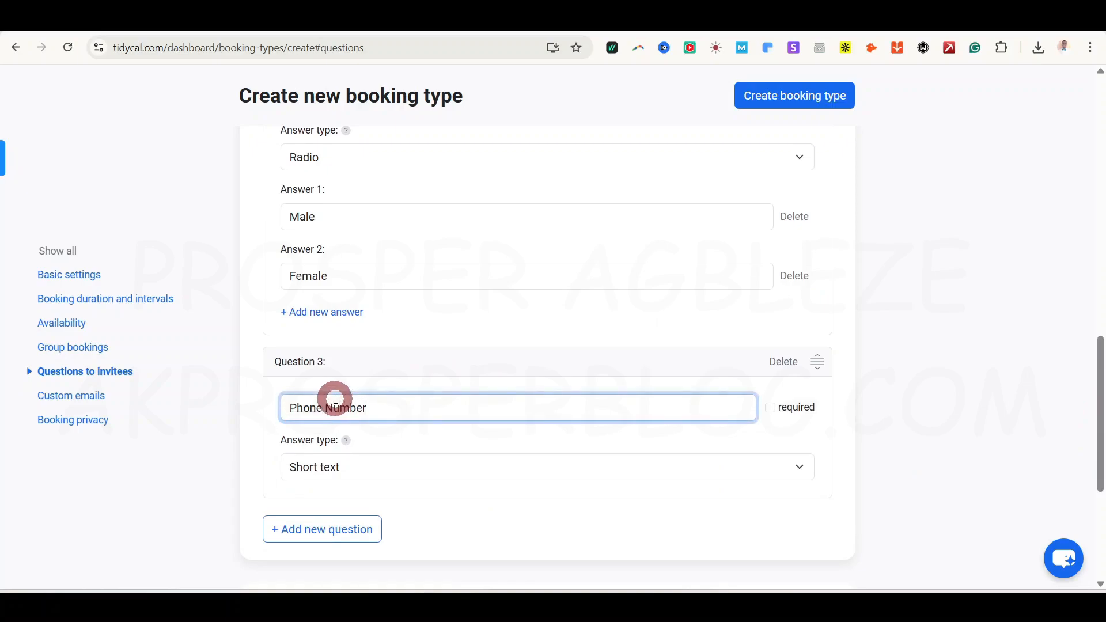
pyautogui.click(368, 467)
pyautogui.click(351, 444)
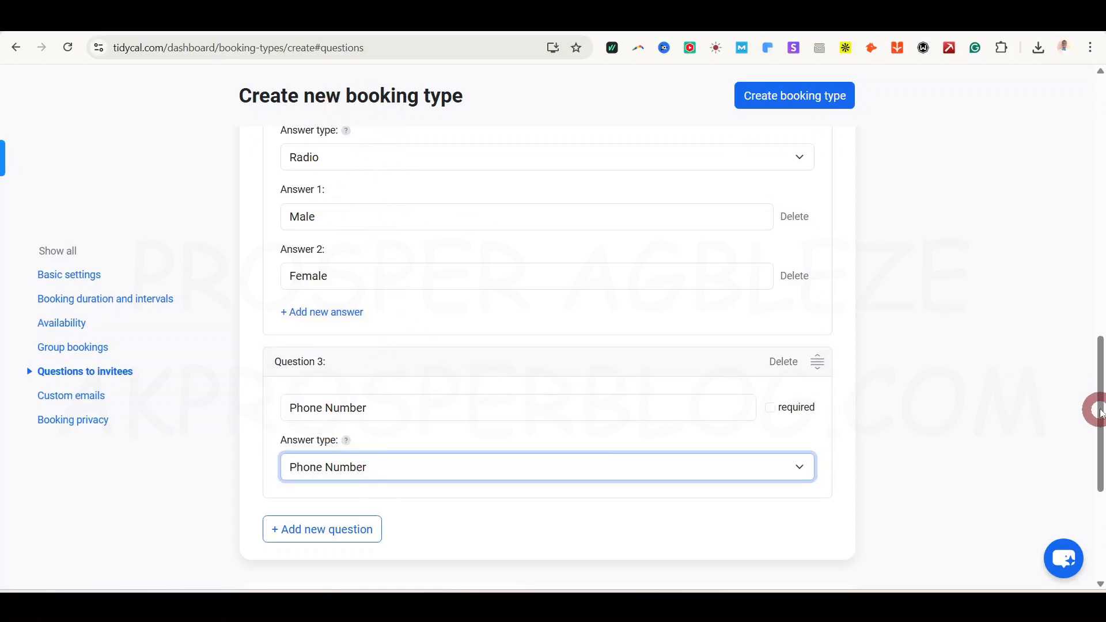
# Step: Review the custom email settings and the help for custom reminders and confirmation emails
pyautogui.moveTo(1100, 403); pyautogui.dragTo(1097, 487)
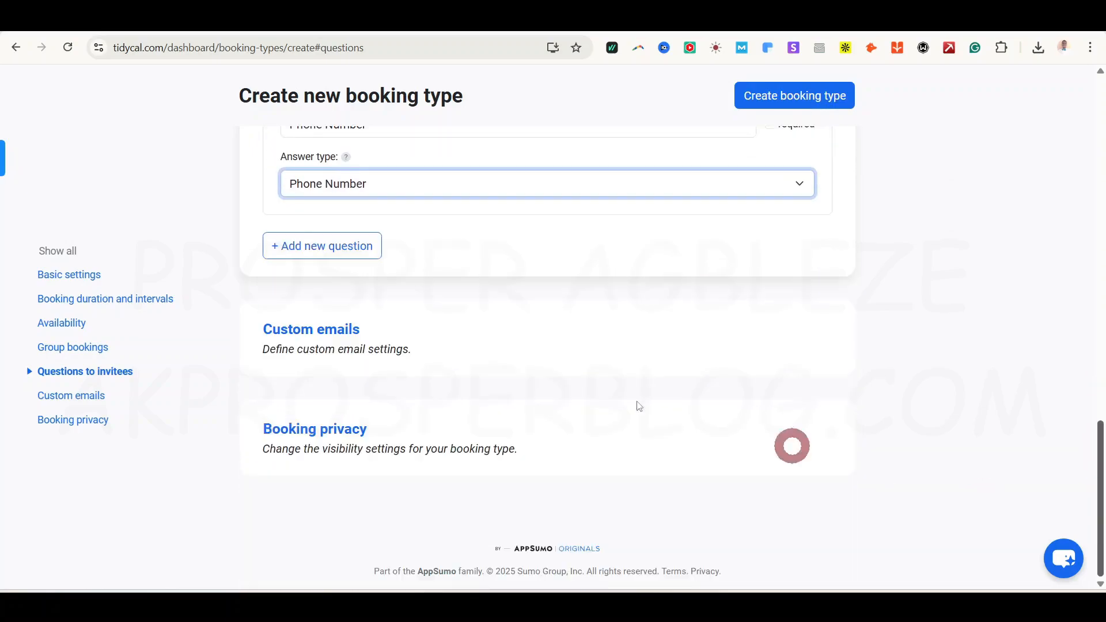
pyautogui.click(294, 344)
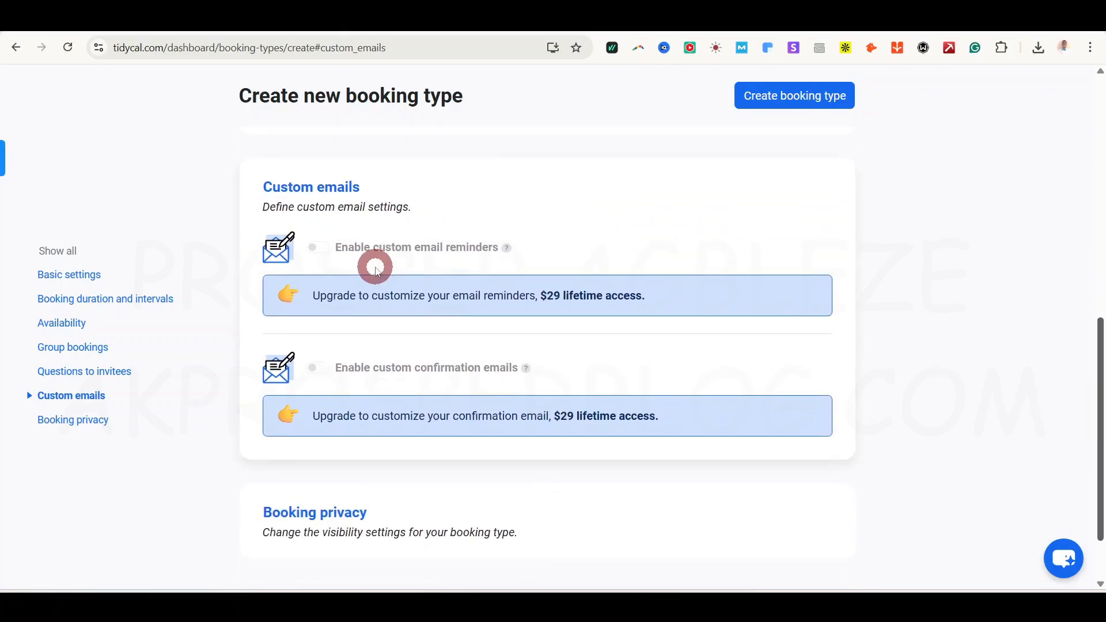
pyautogui.moveTo(506, 251)
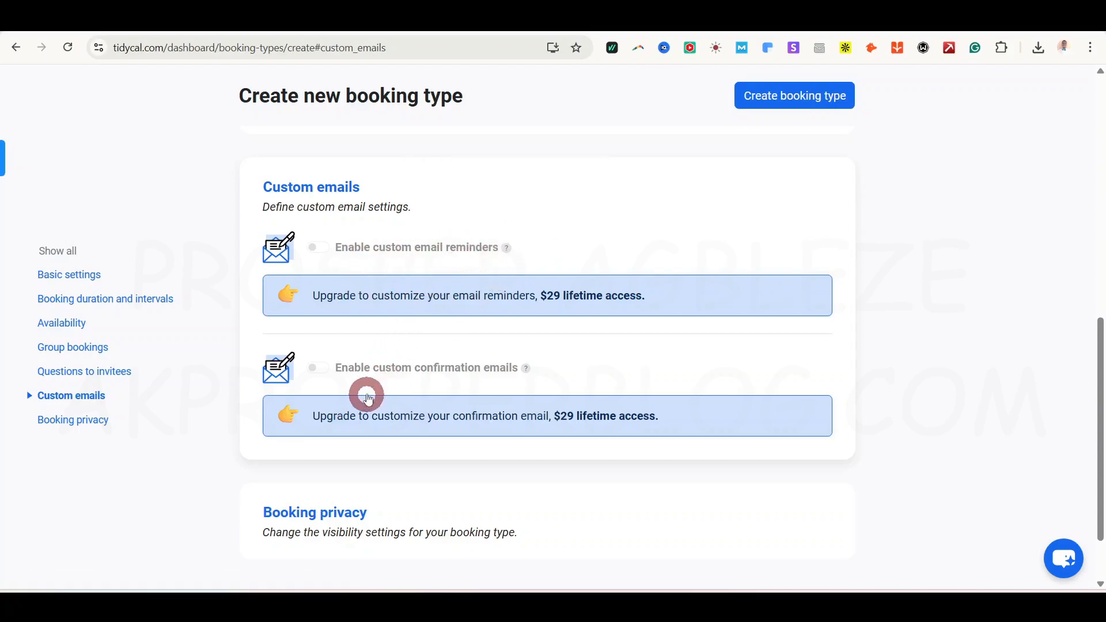
pyautogui.moveTo(523, 373)
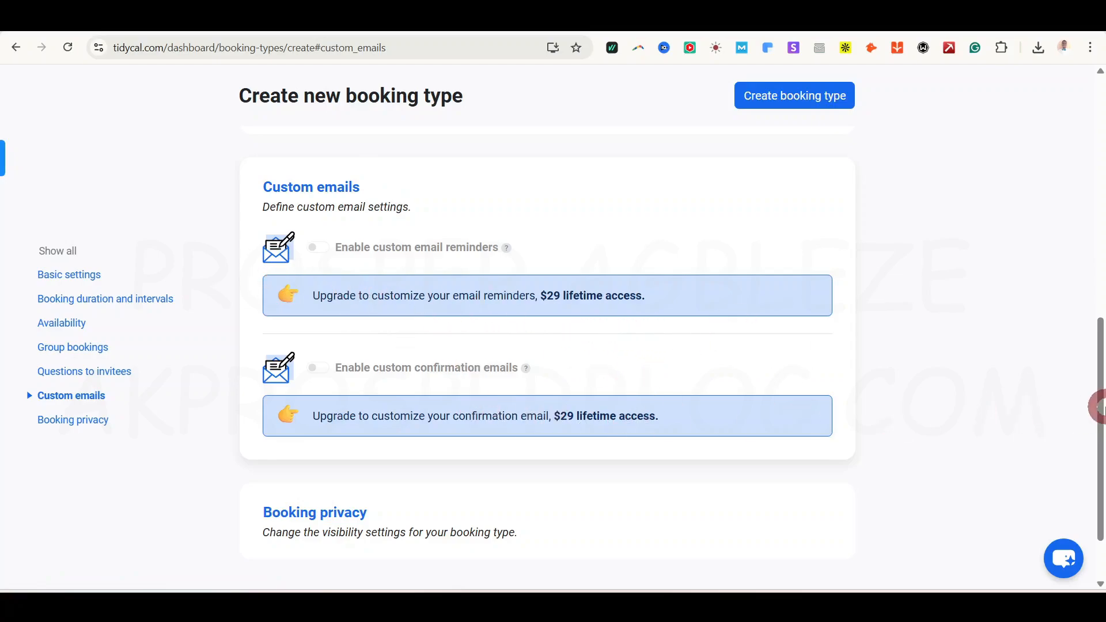
# Step: Open the booking privacy section and review the private mode and directory display settings
pyautogui.scroll(-3, 1097, 397)
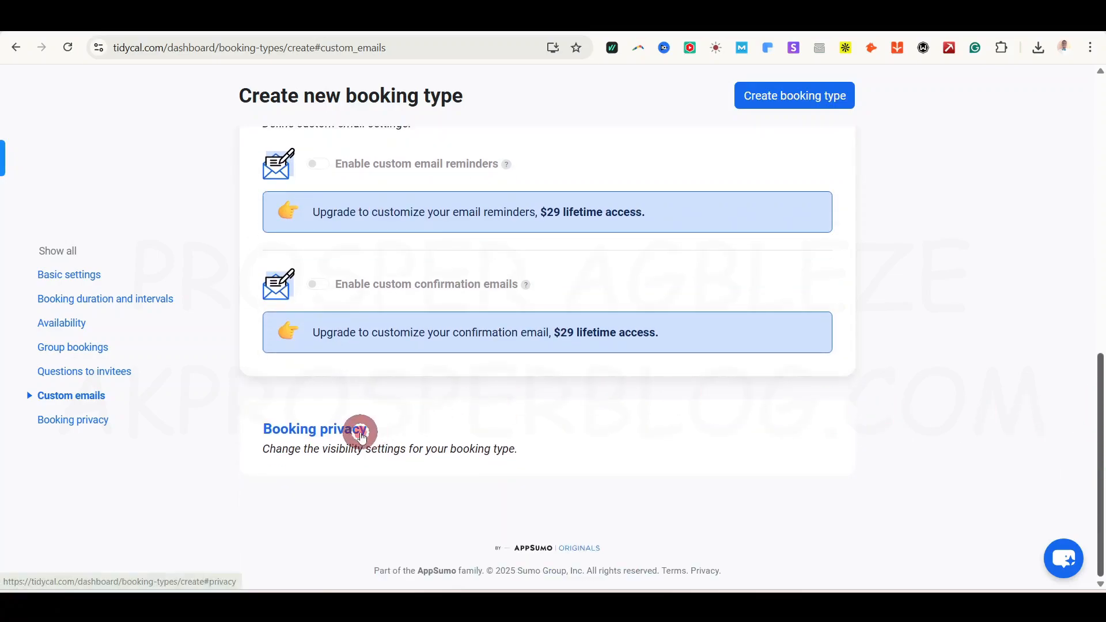
pyautogui.click(361, 431)
pyautogui.scroll(-3, 1093, 403)
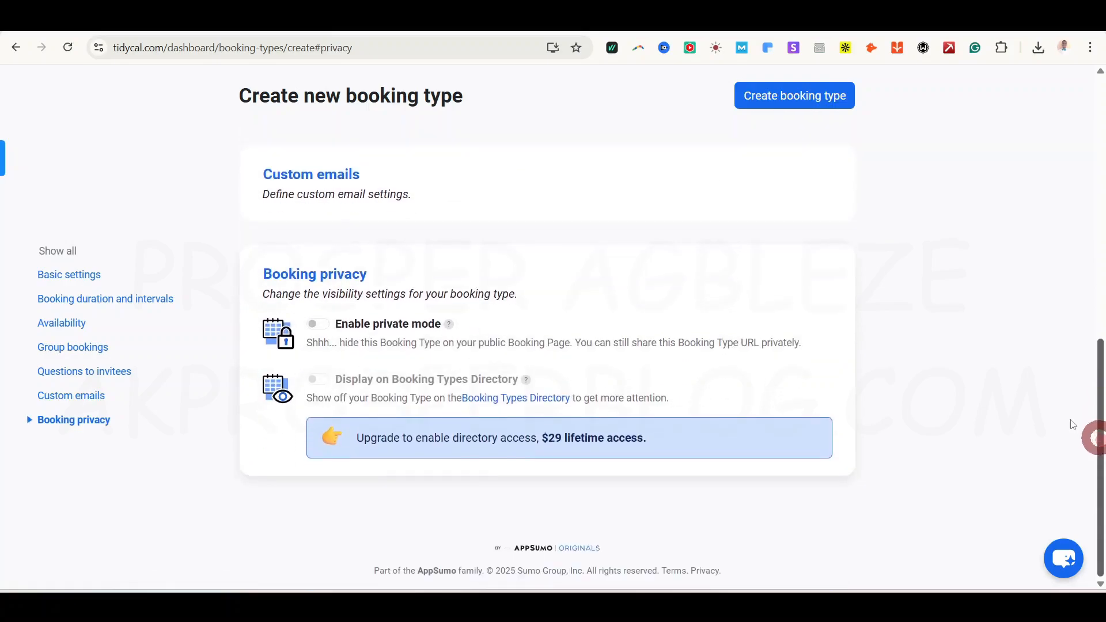
# Step: Turn on private mode for the booking type and turn it off again
pyautogui.click(320, 324)
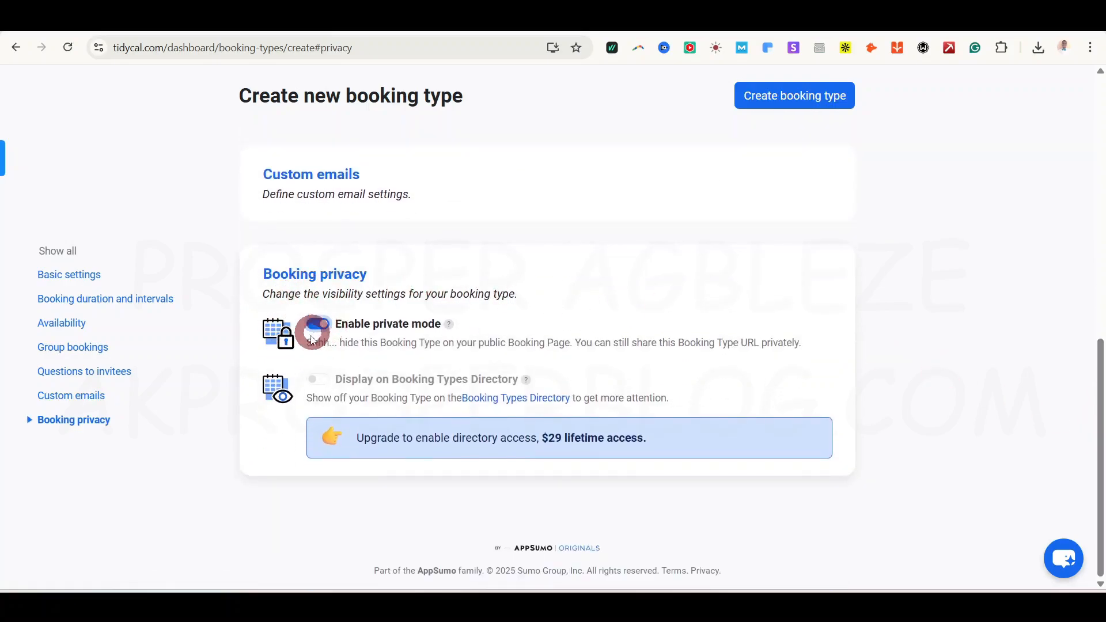
pyautogui.click(320, 323)
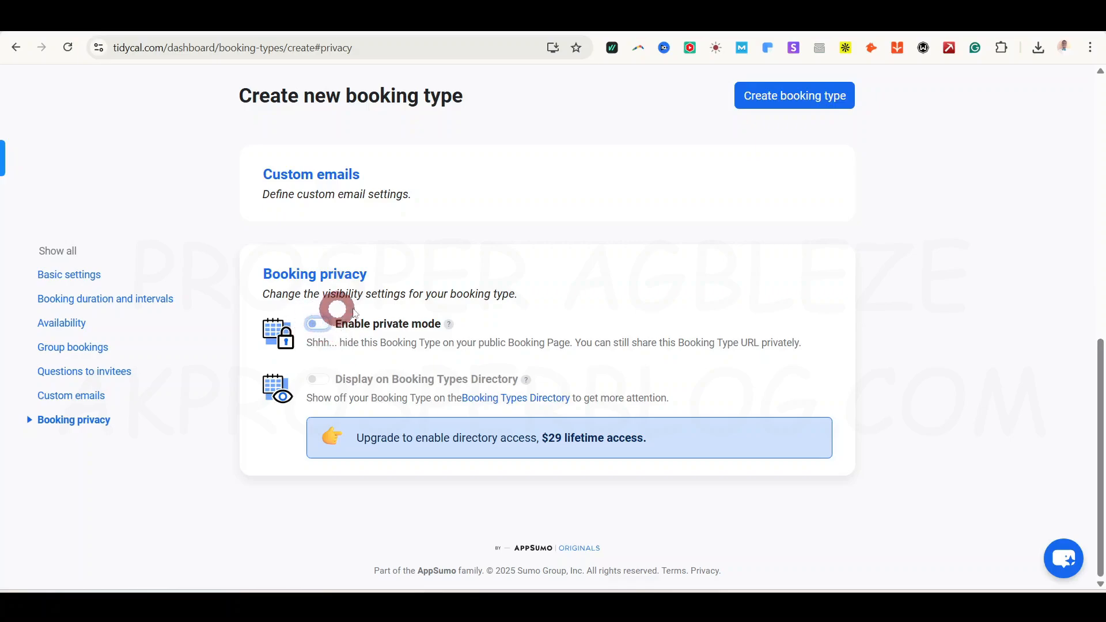
pyautogui.moveTo(450, 327)
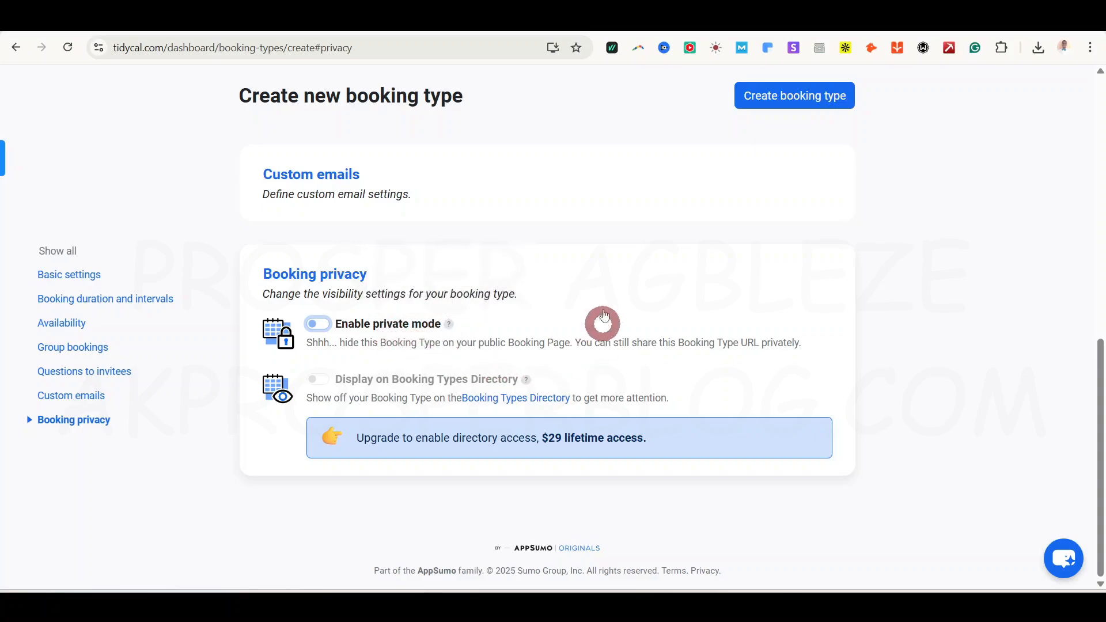
pyautogui.click(321, 324)
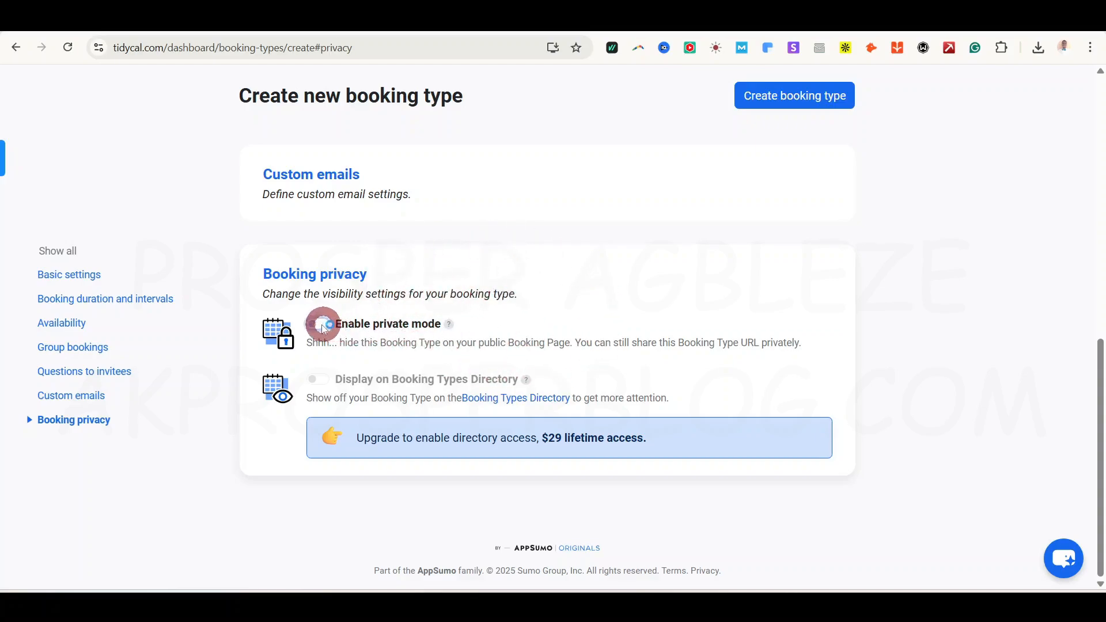
pyautogui.click(345, 327)
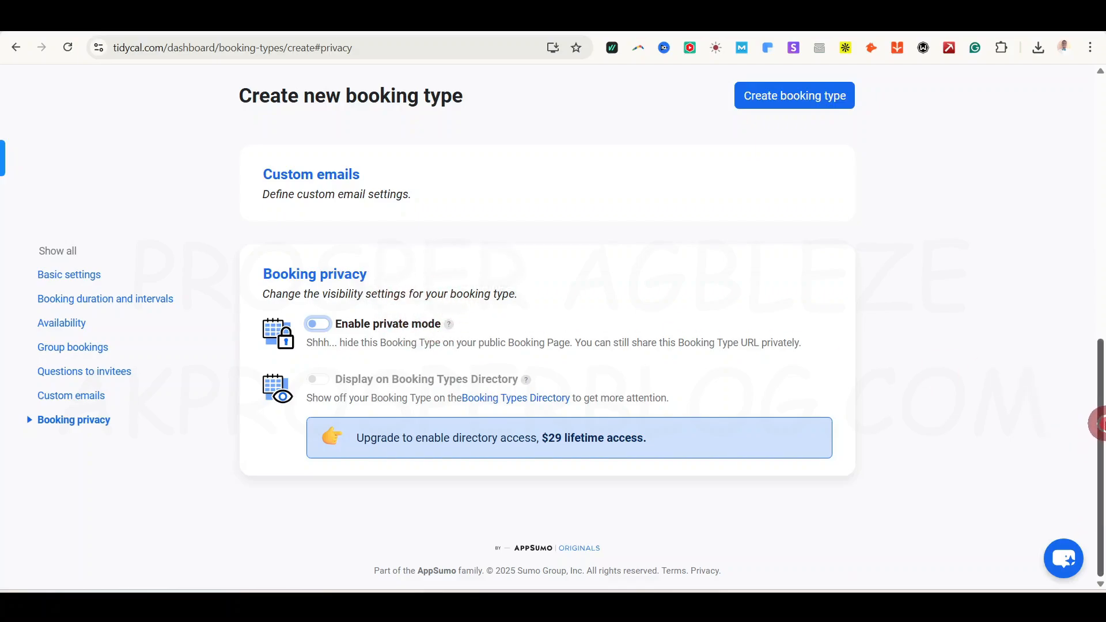
# Step: Create the Family Law Consultation booking type and open its public booking page from the share link
pyautogui.moveTo(1096, 424); pyautogui.dragTo(1097, 161)
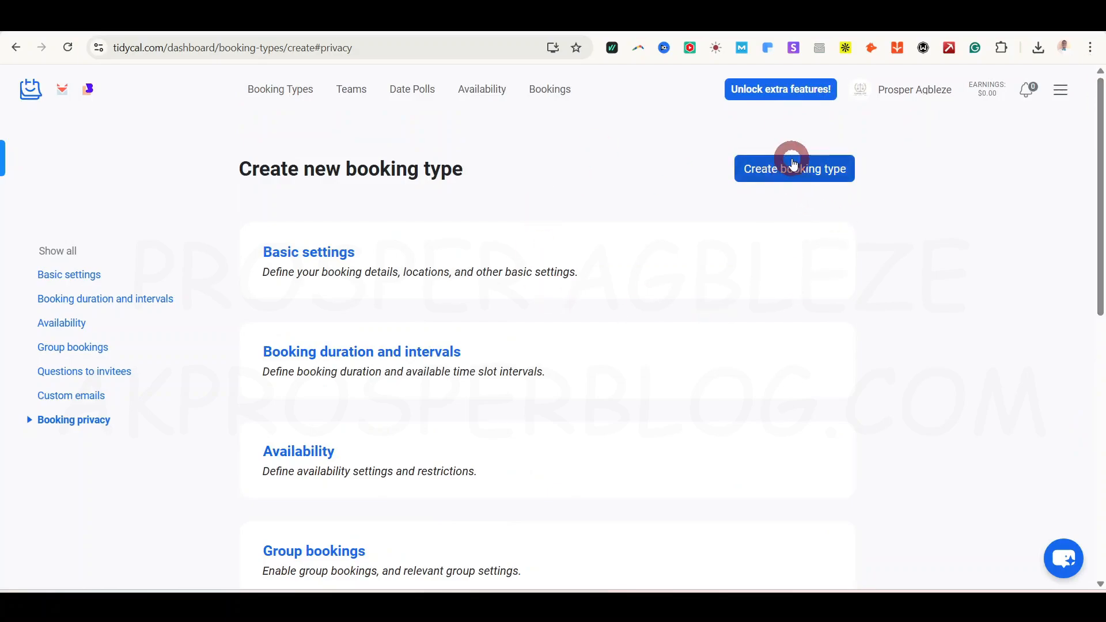
pyautogui.click(793, 167)
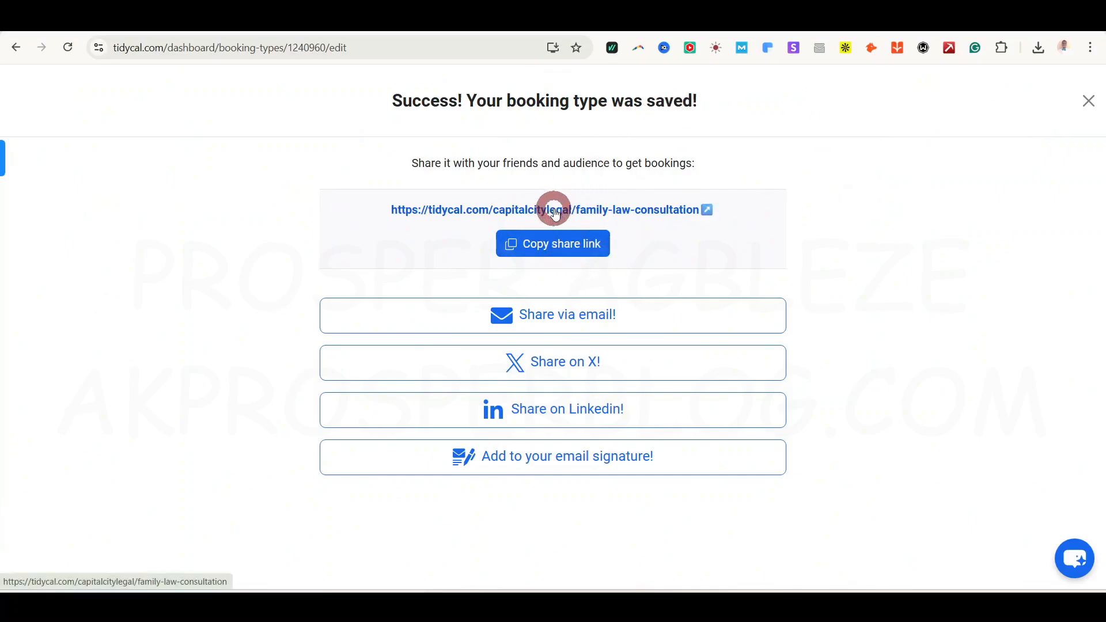
pyautogui.click(596, 217)
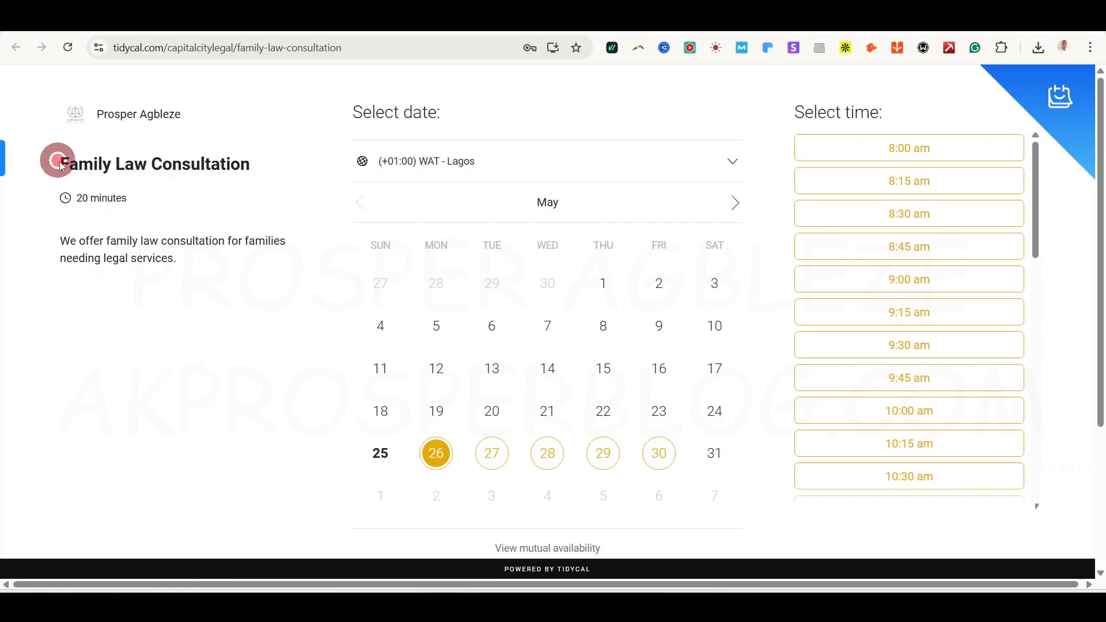
# Step: Review the title, duration, description, available dates and time slots on the public booking page
pyautogui.moveTo(61, 165); pyautogui.dragTo(246, 171)
pyautogui.moveTo(129, 198); pyautogui.dragTo(61, 214)
pyautogui.moveTo(183, 260); pyautogui.dragTo(52, 251)
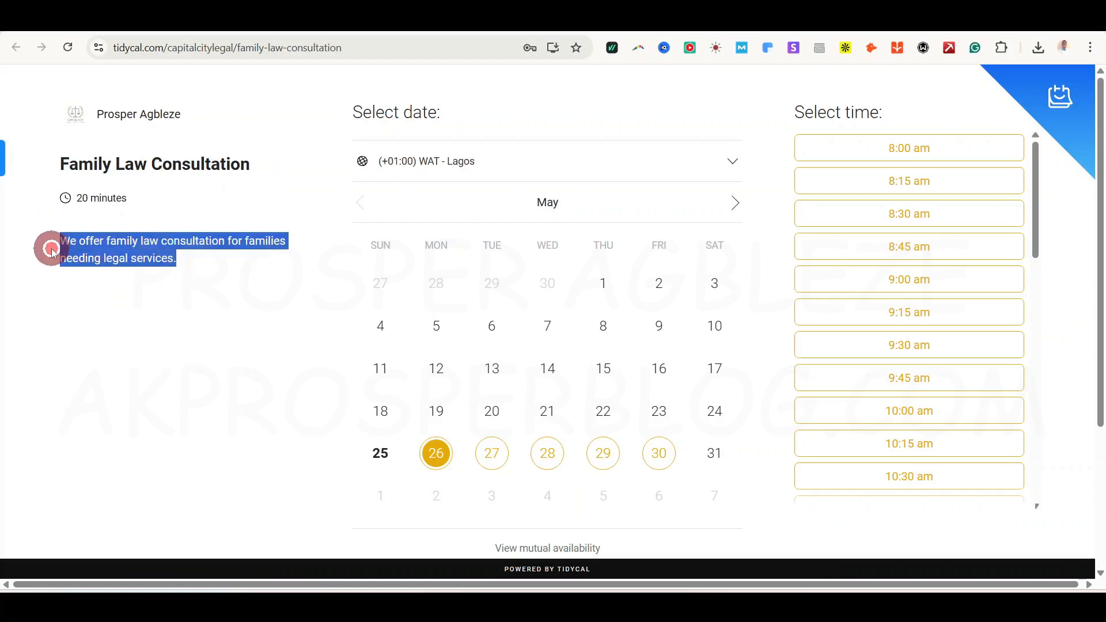
pyautogui.click(243, 277)
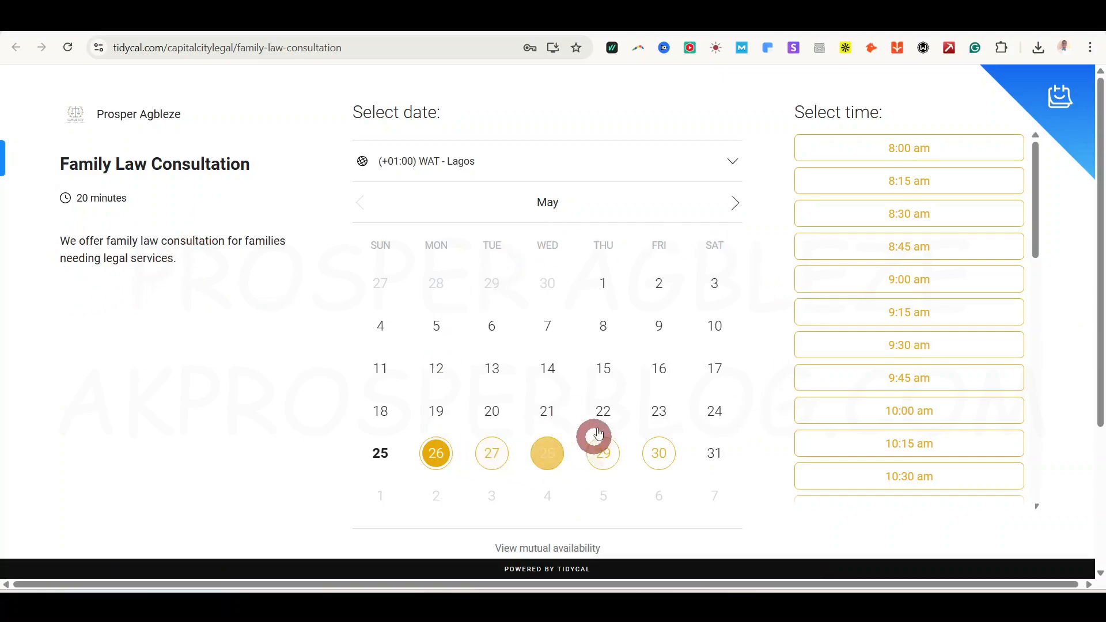
pyautogui.moveTo(1101, 262); pyautogui.dragTo(1101, 285)
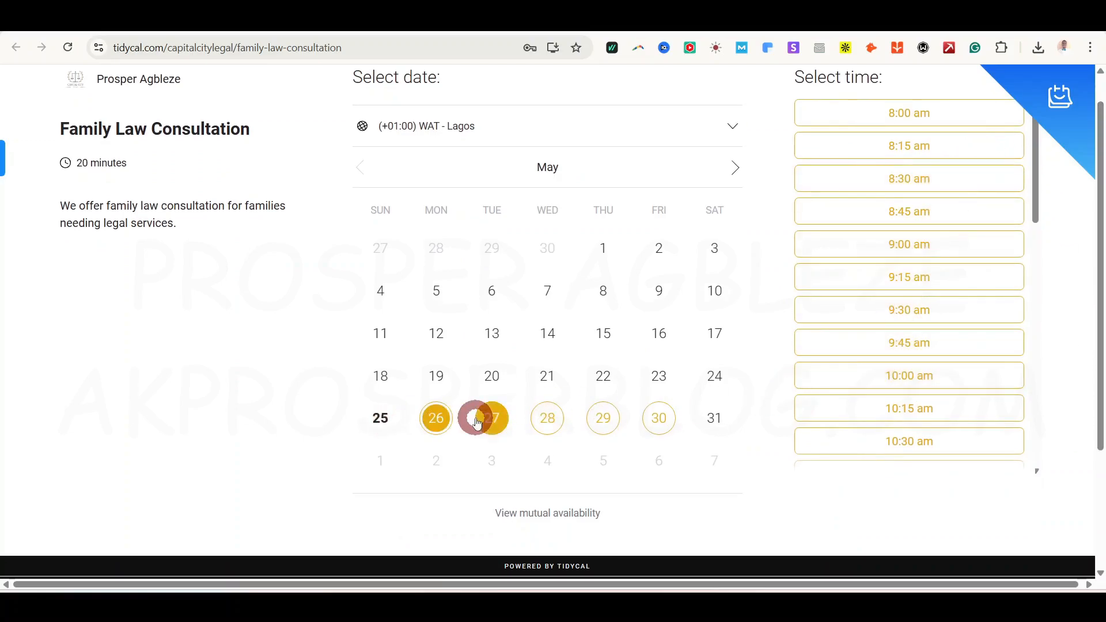
pyautogui.click(910, 147)
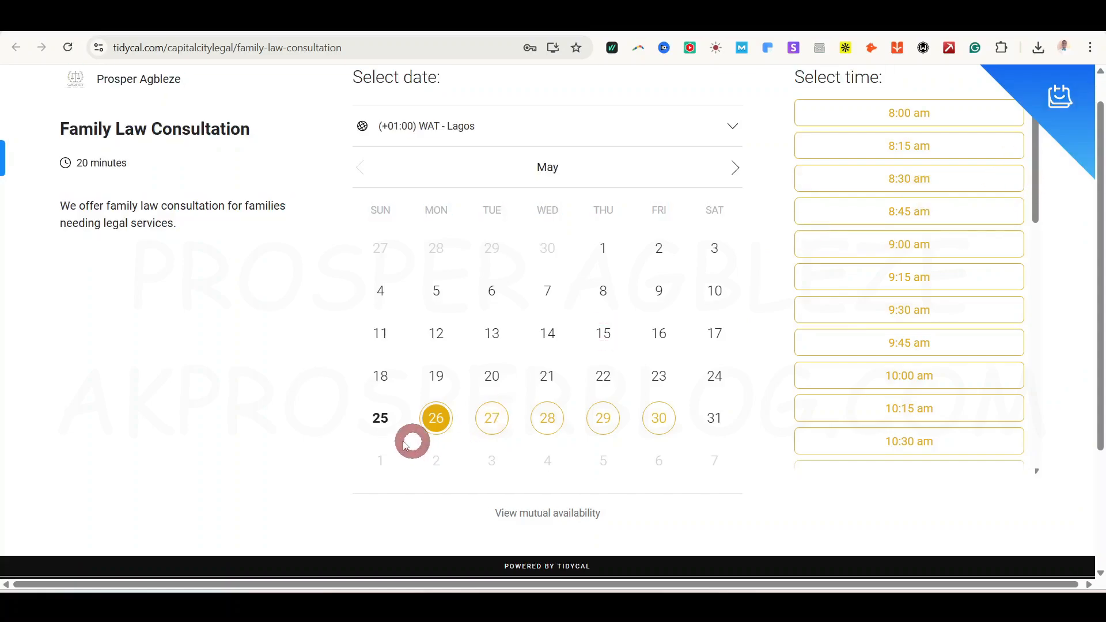
# Step: Choose May 27 on the calendar, look through its time slots and select the 8:00 am slot
pyautogui.click(492, 425)
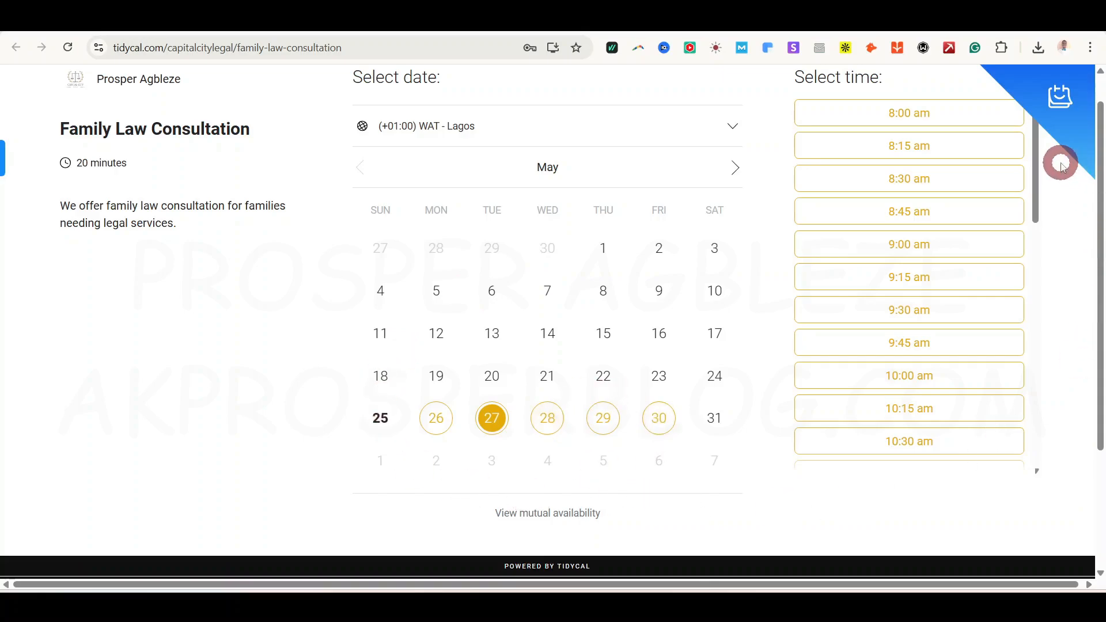
pyautogui.moveTo(1035, 173); pyautogui.dragTo(1035, 344)
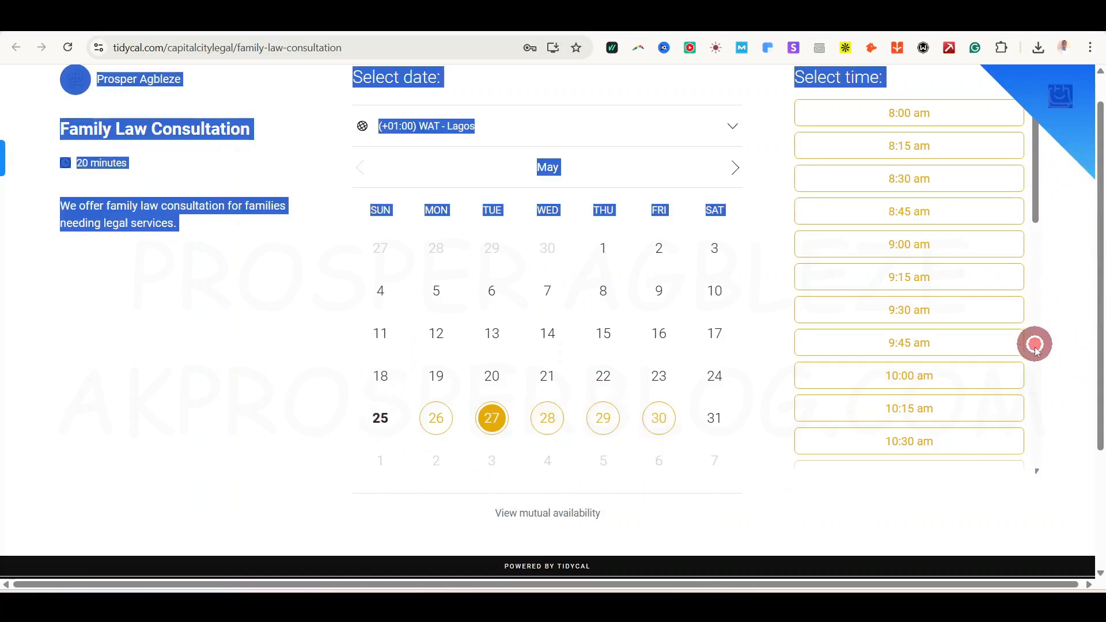
pyautogui.click(1060, 231)
pyautogui.moveTo(1036, 176); pyautogui.dragTo(1031, 357)
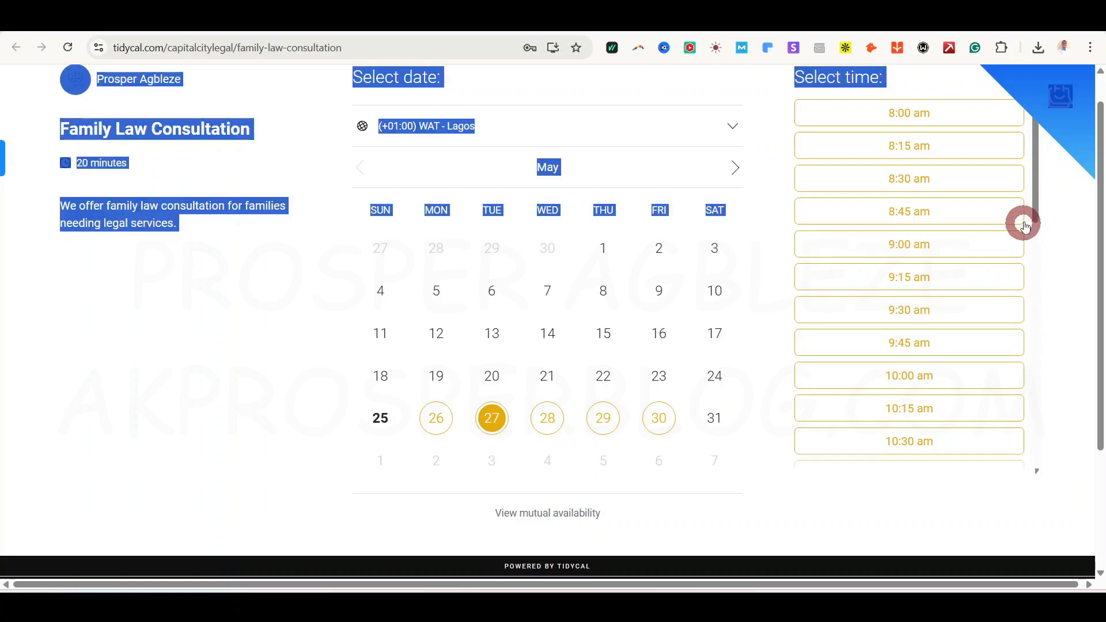
pyautogui.scroll(-15, 920, 286)
pyautogui.scroll(15, 917, 283)
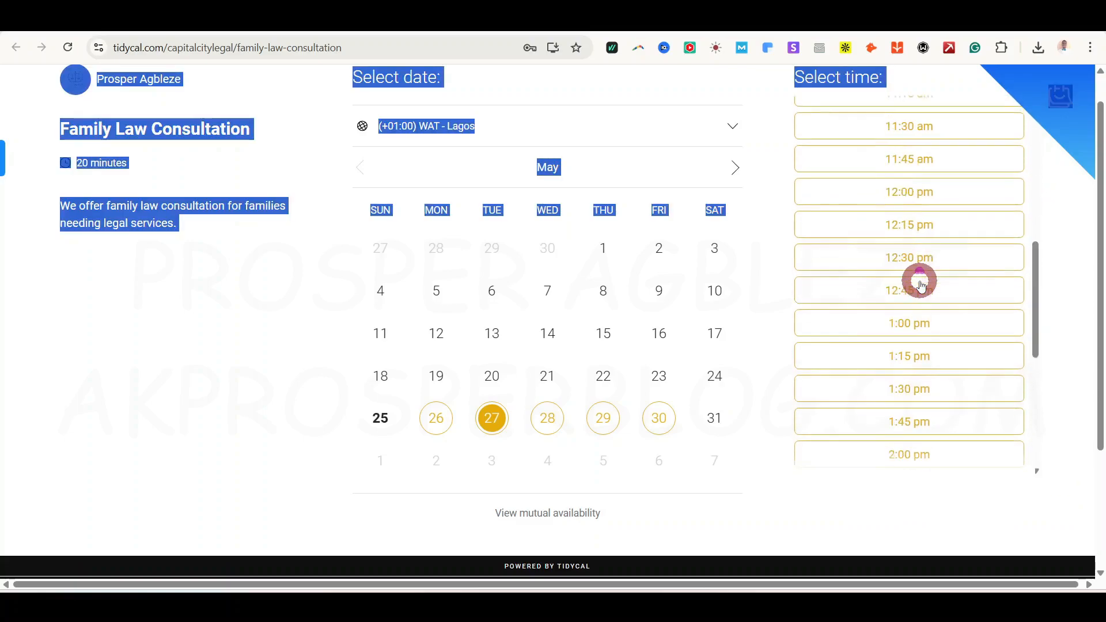
pyautogui.click(904, 112)
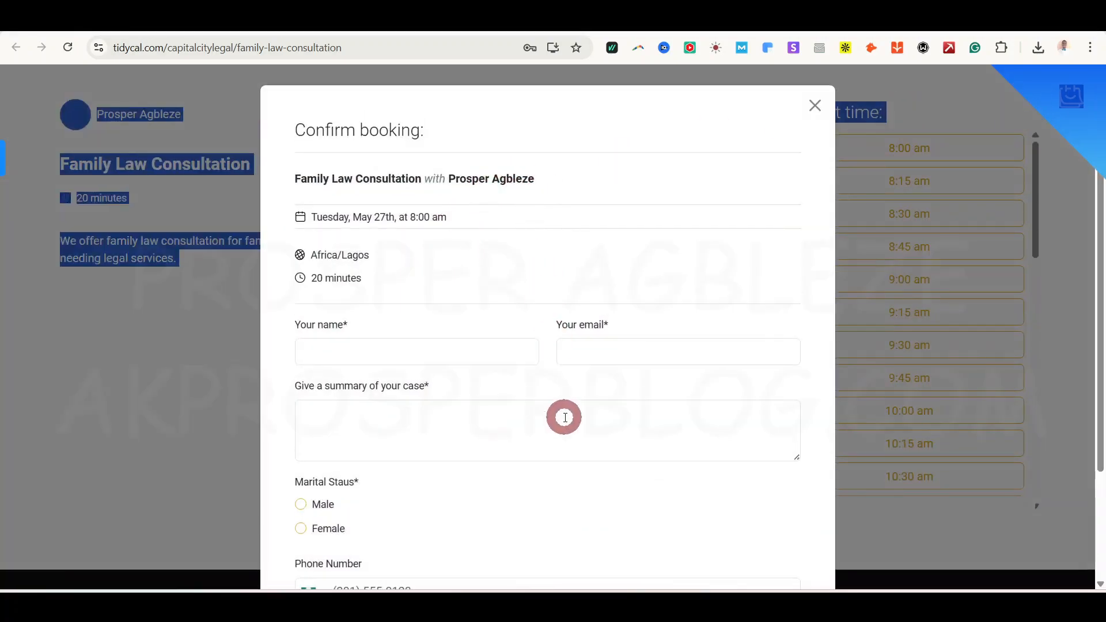
# Step: Examine the booking details, contact fields and invitee questions in the booking confirmation form
pyautogui.scroll(-3, 564, 416)
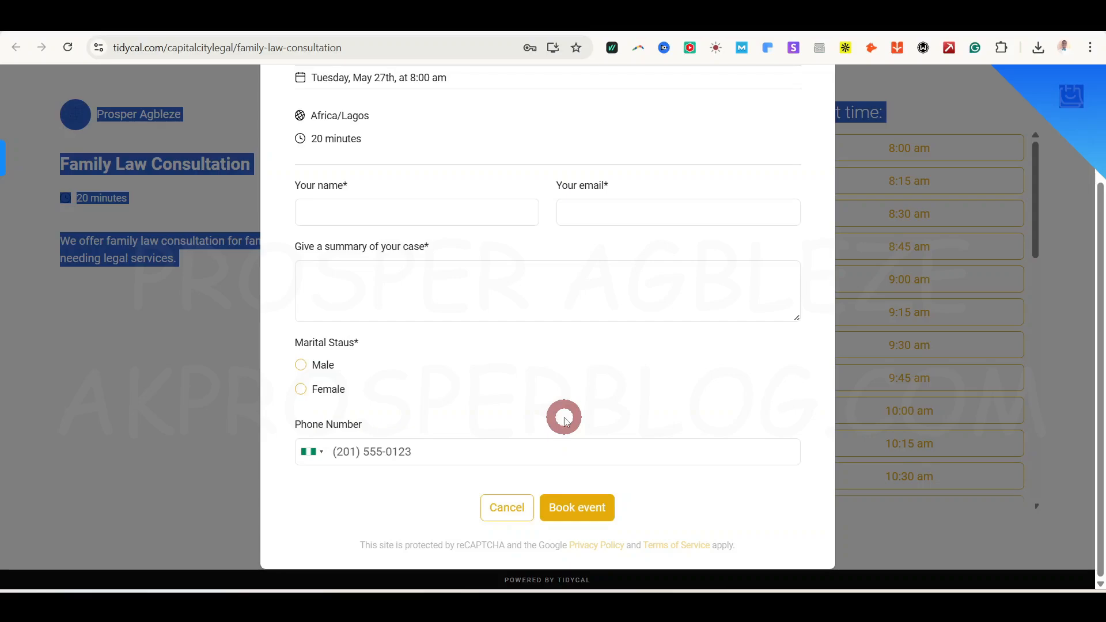
pyautogui.scroll(3, 564, 415)
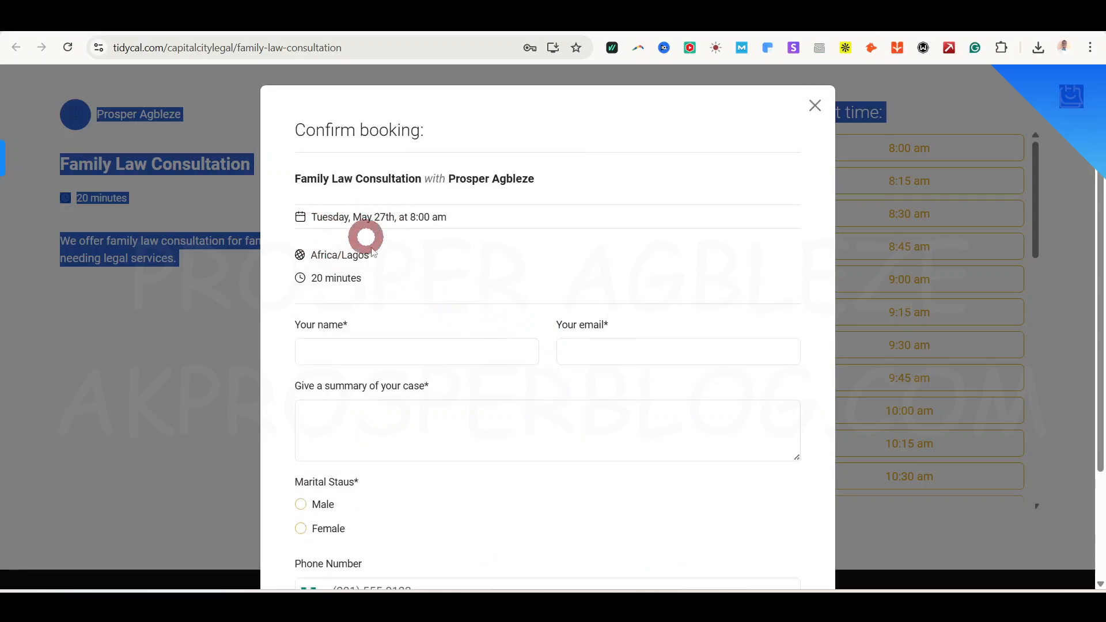
pyautogui.click(344, 348)
pyautogui.click(659, 350)
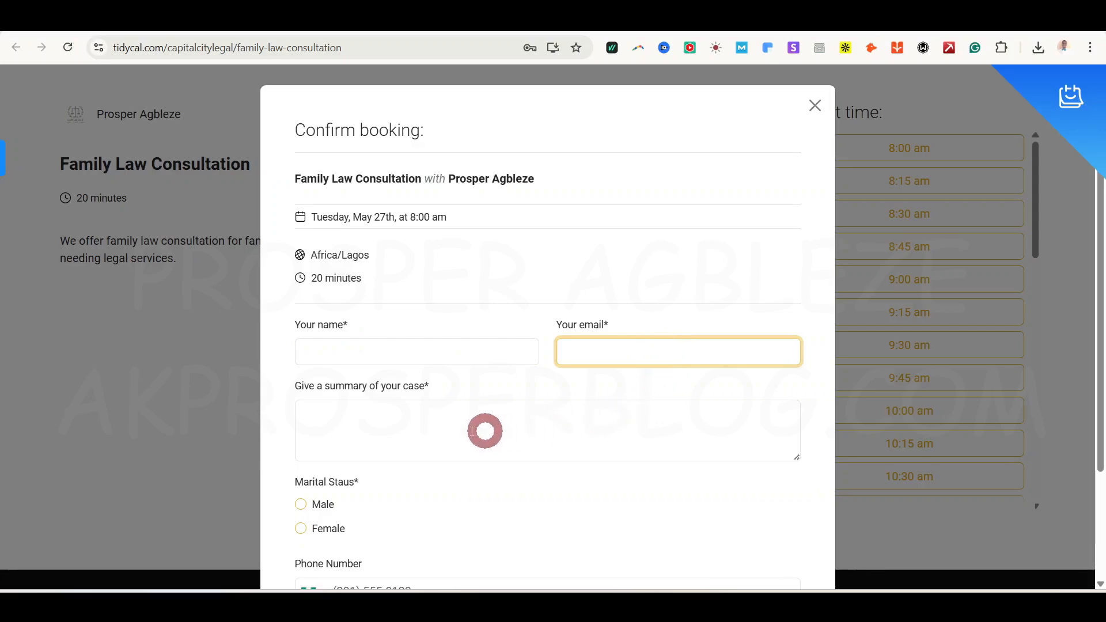
pyautogui.click(807, 379)
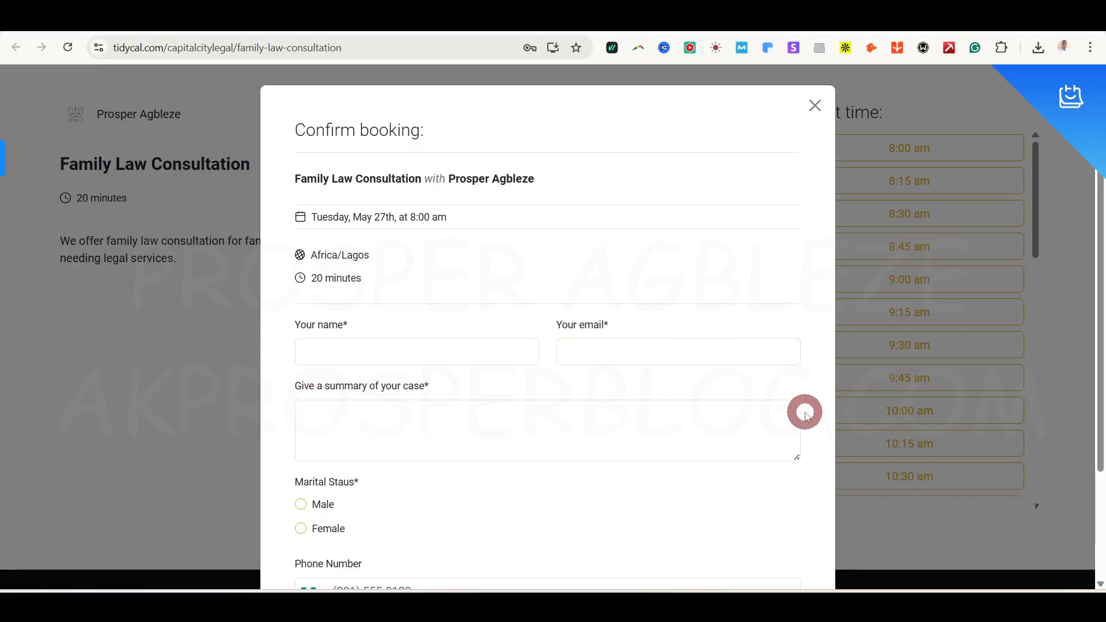
pyautogui.scroll(-1, 805, 414)
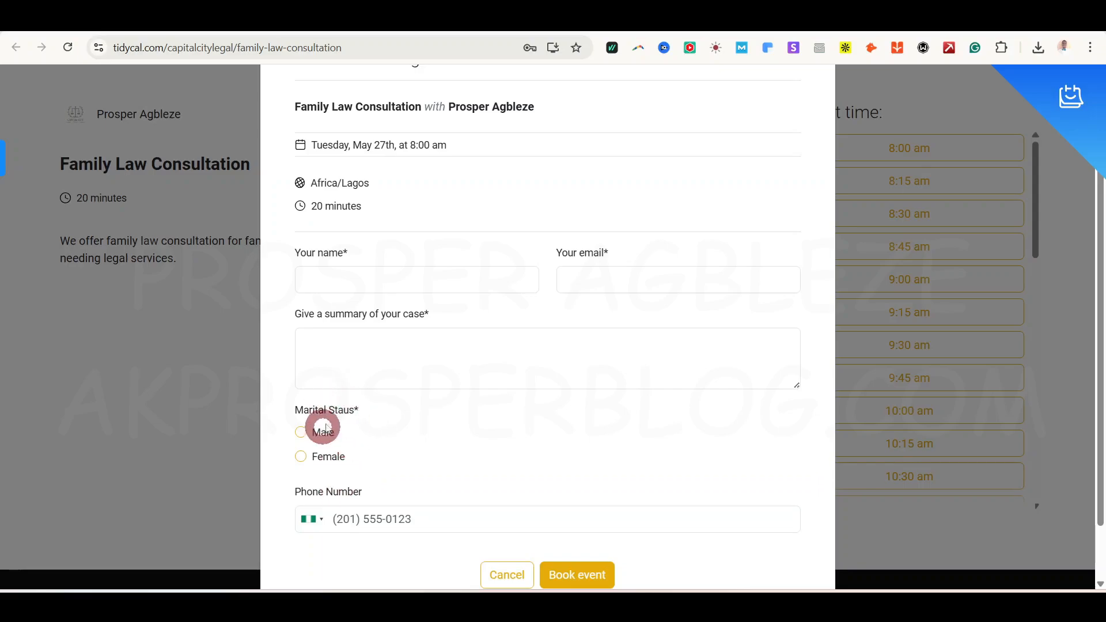
# Step: Fill in the booking form with name, email, phone number, summary "I want to file for a divorce." and marital status Male, and book the event
pyautogui.scroll(-1, 686, 425)
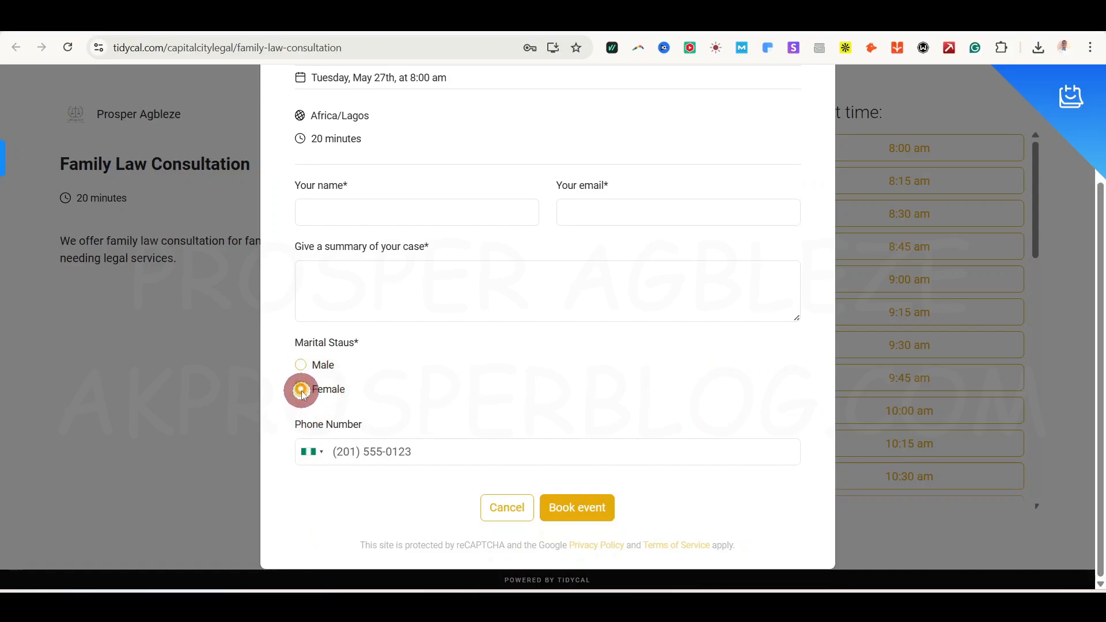
pyautogui.click(302, 365)
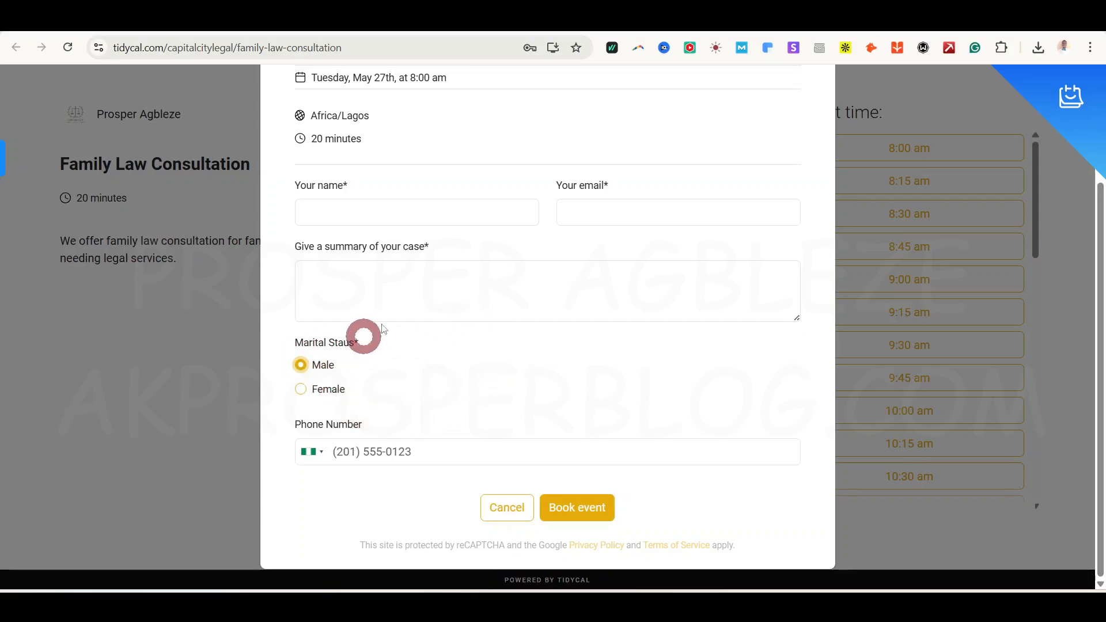
pyautogui.click(387, 212)
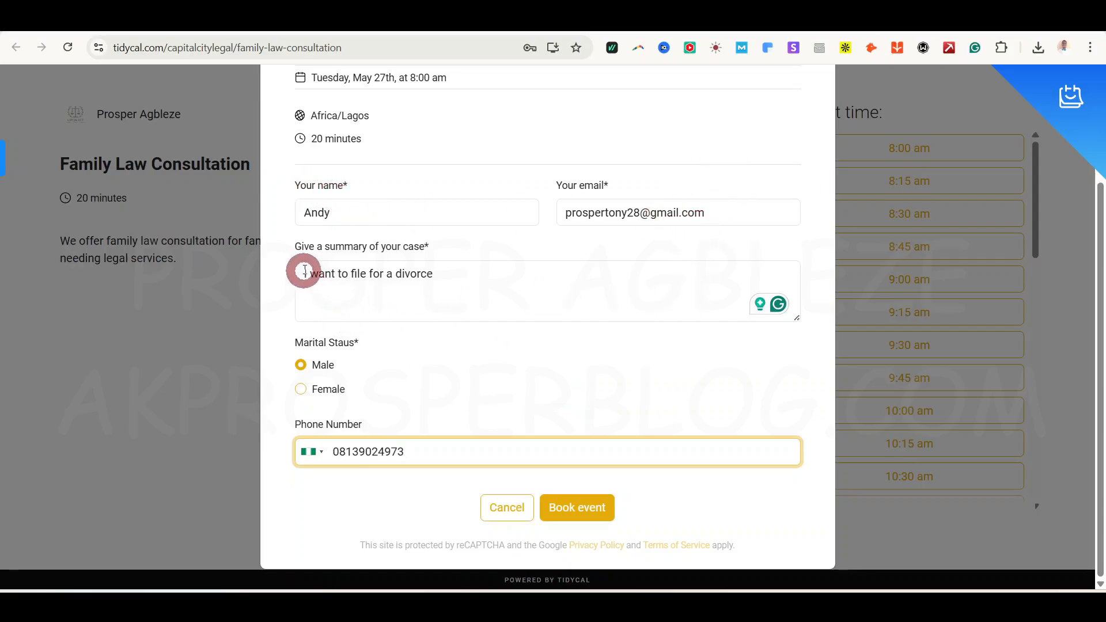
pyautogui.click(480, 294)
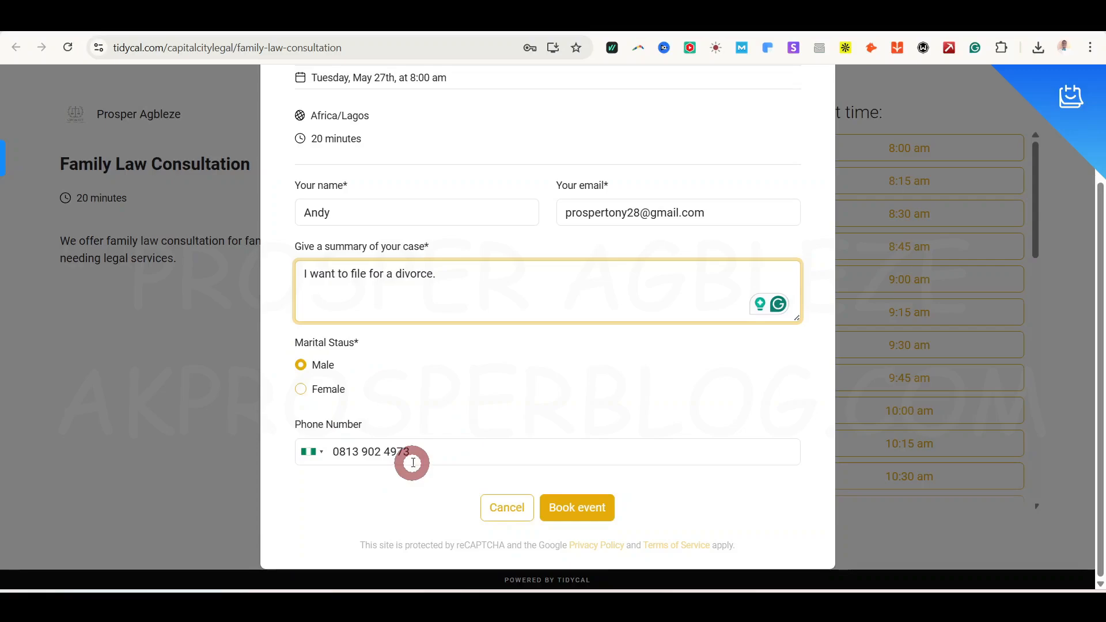
pyautogui.click(579, 508)
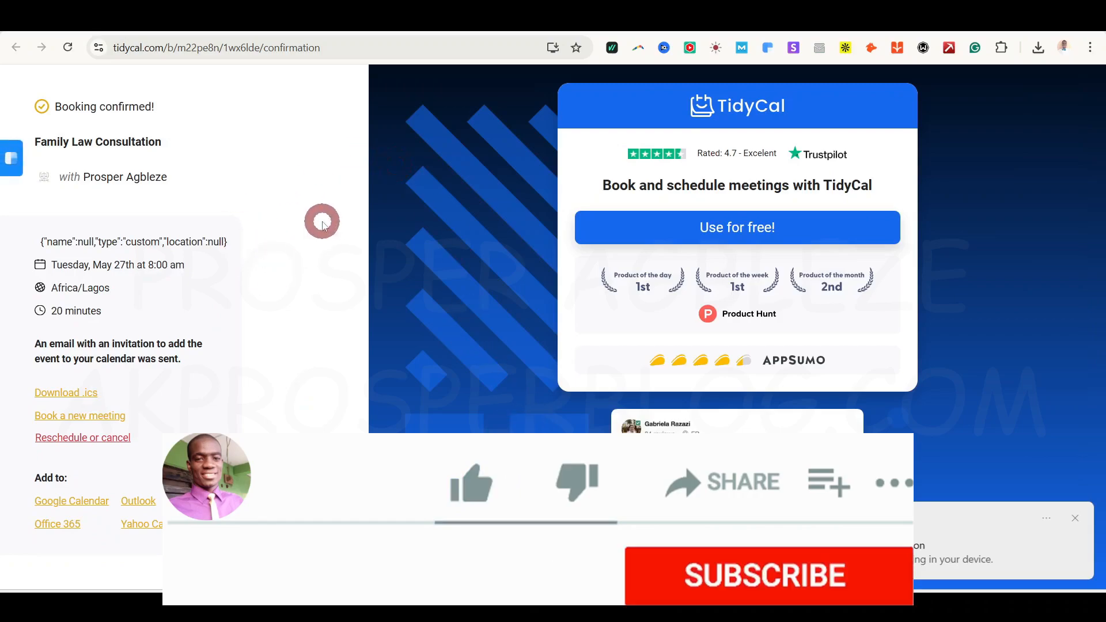
pyautogui.moveTo(36, 109); pyautogui.dragTo(166, 112)
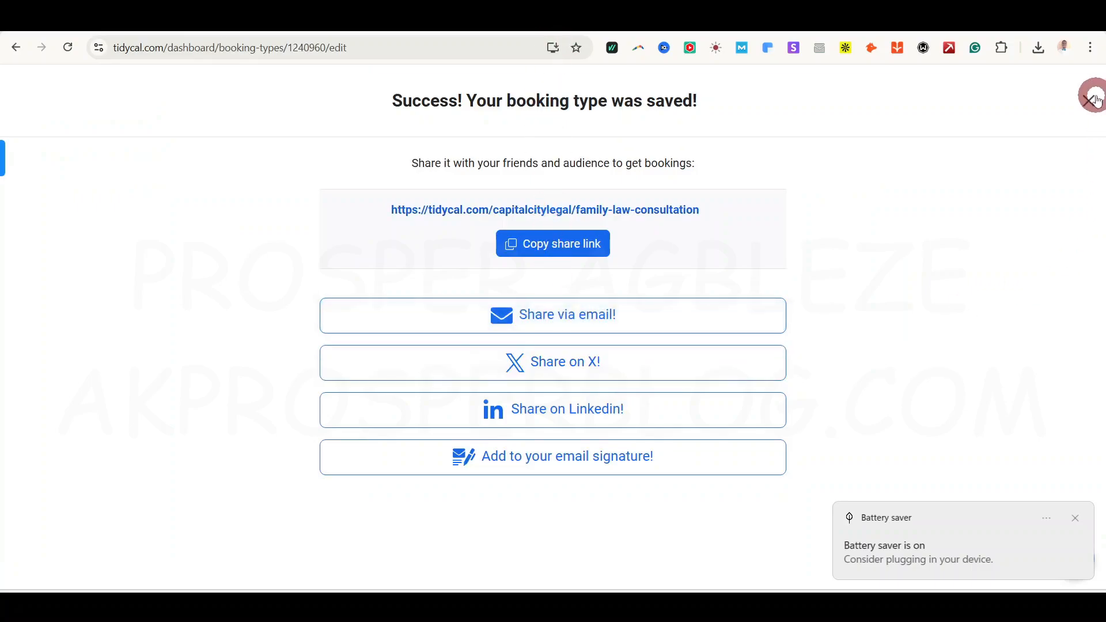
# Step: Return to the saved booking type, dismiss the share page and review its duration, availability, group booking and basic settings
pyautogui.click(1088, 98)
pyautogui.scroll(-6, 485, 318)
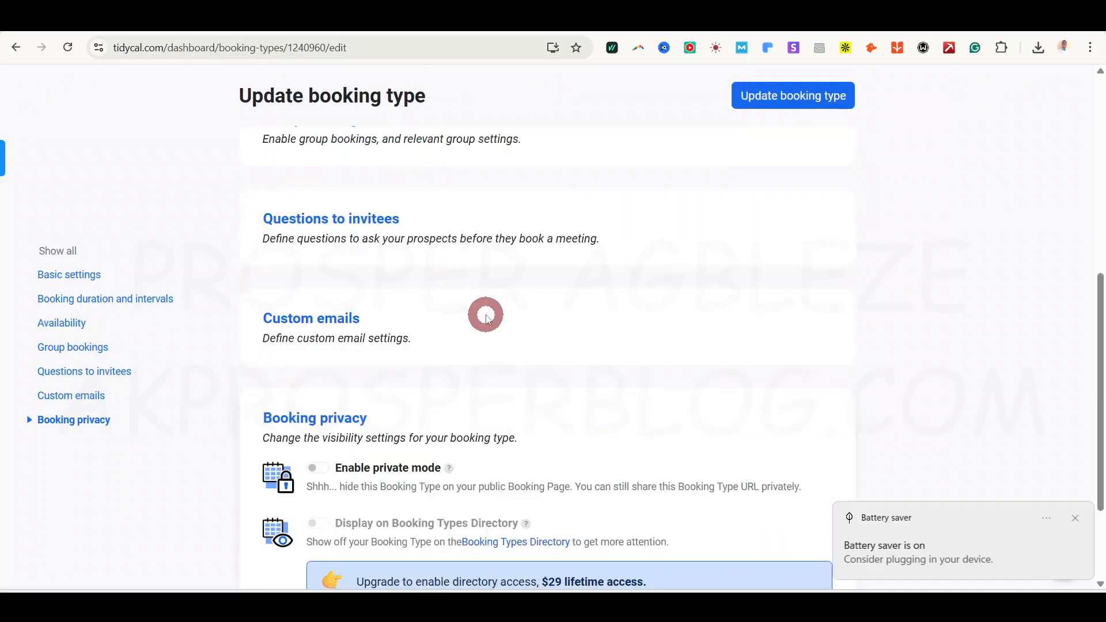
pyautogui.scroll(10, 488, 352)
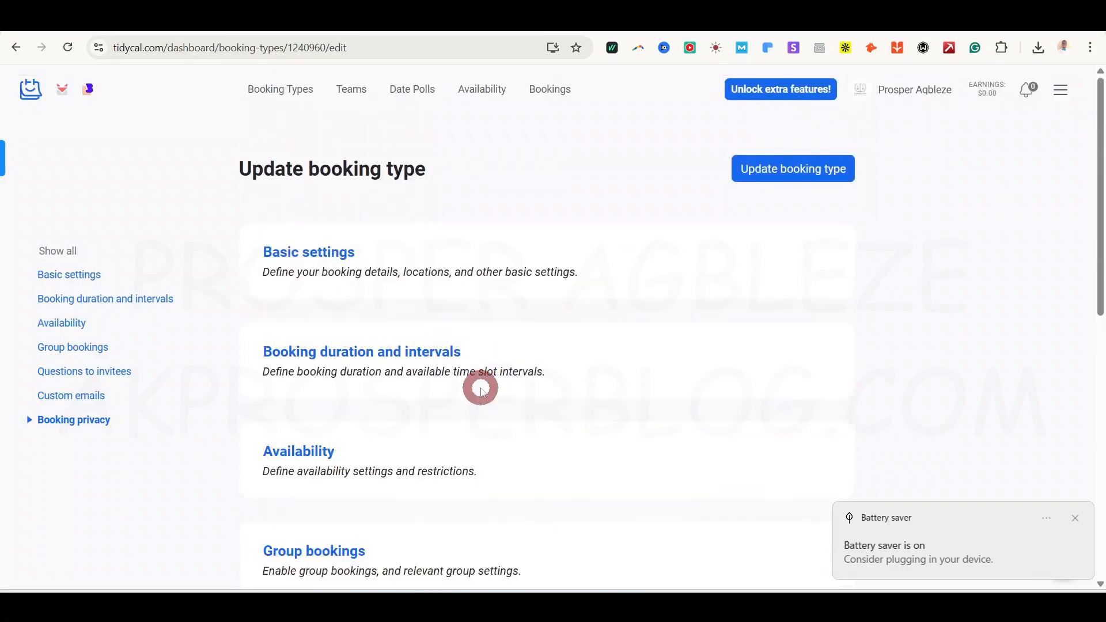
pyautogui.click(348, 353)
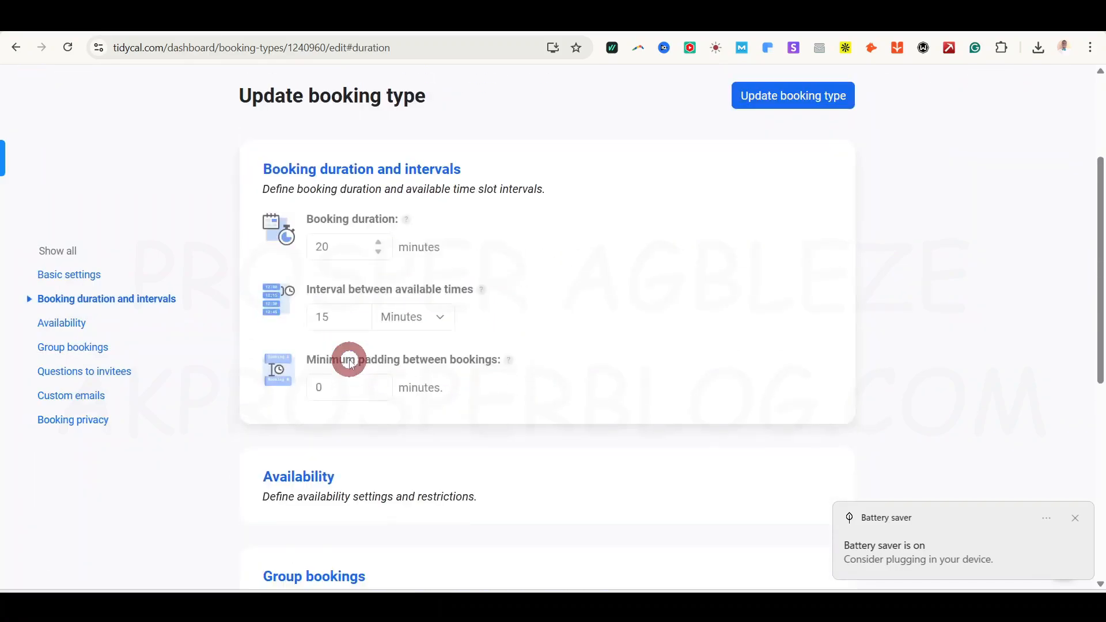
pyautogui.click(311, 477)
pyautogui.scroll(-7, 542, 448)
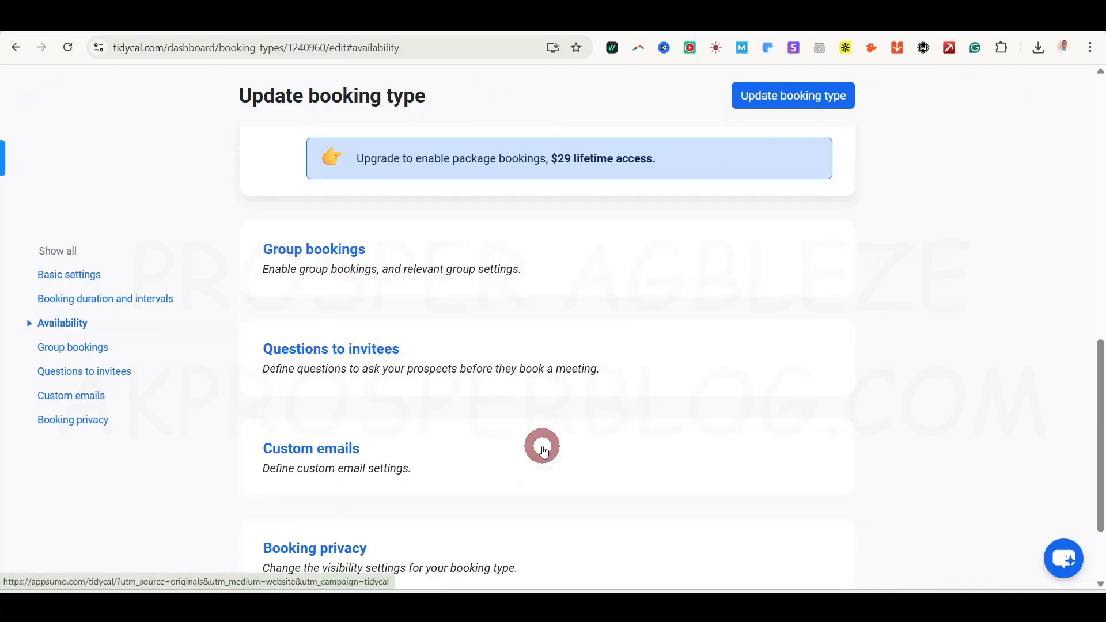
pyautogui.click(330, 276)
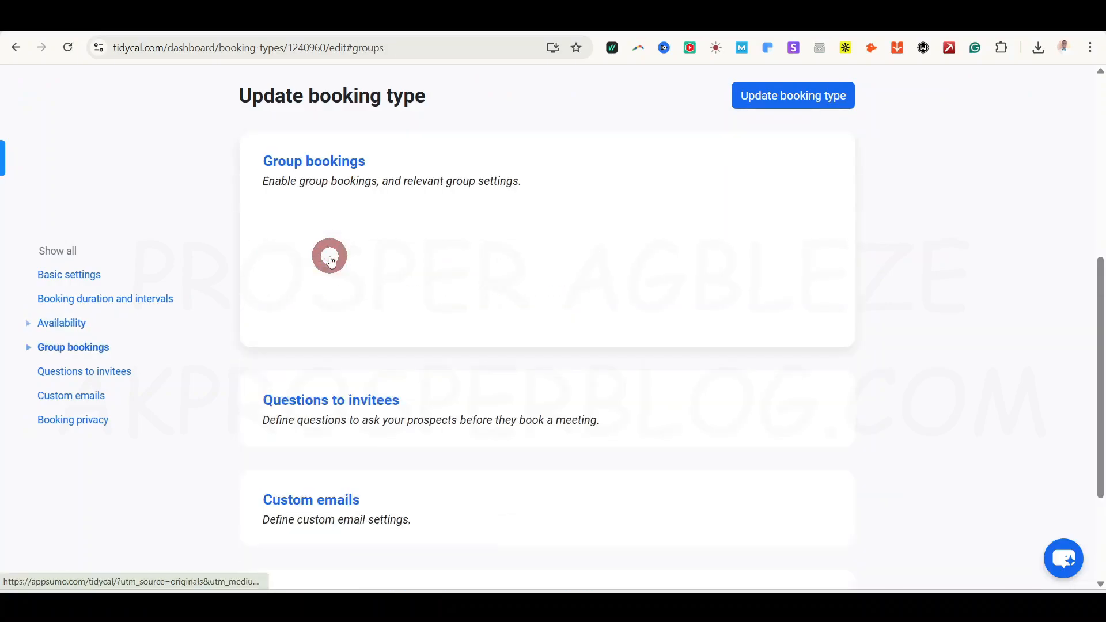
pyautogui.scroll(5, 503, 412)
pyautogui.click(397, 338)
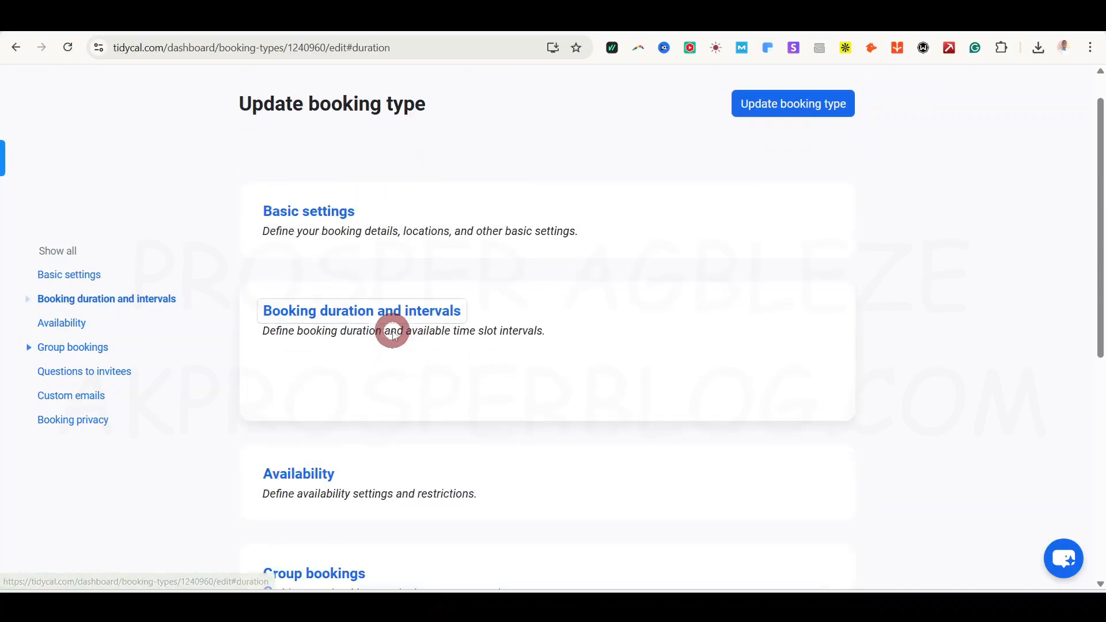
pyautogui.scroll(2, 380, 288)
pyautogui.click(378, 270)
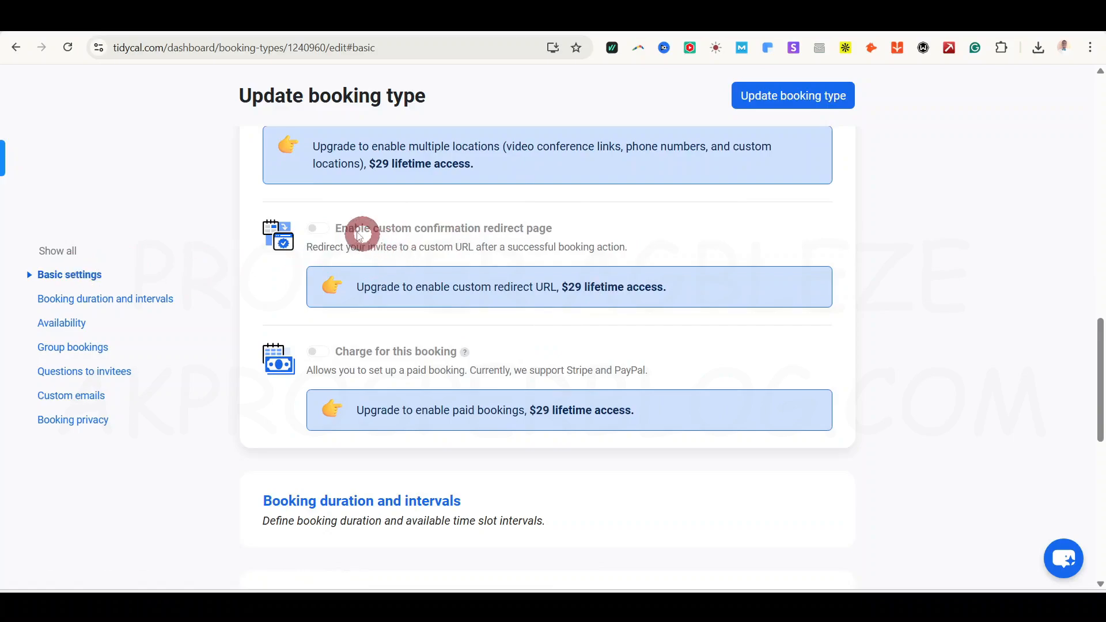
# Step: Examine the custom confirmation redirect option of the booking type, plus the public Capital City Legal Services booking page
pyautogui.moveTo(341, 232); pyautogui.dragTo(551, 232)
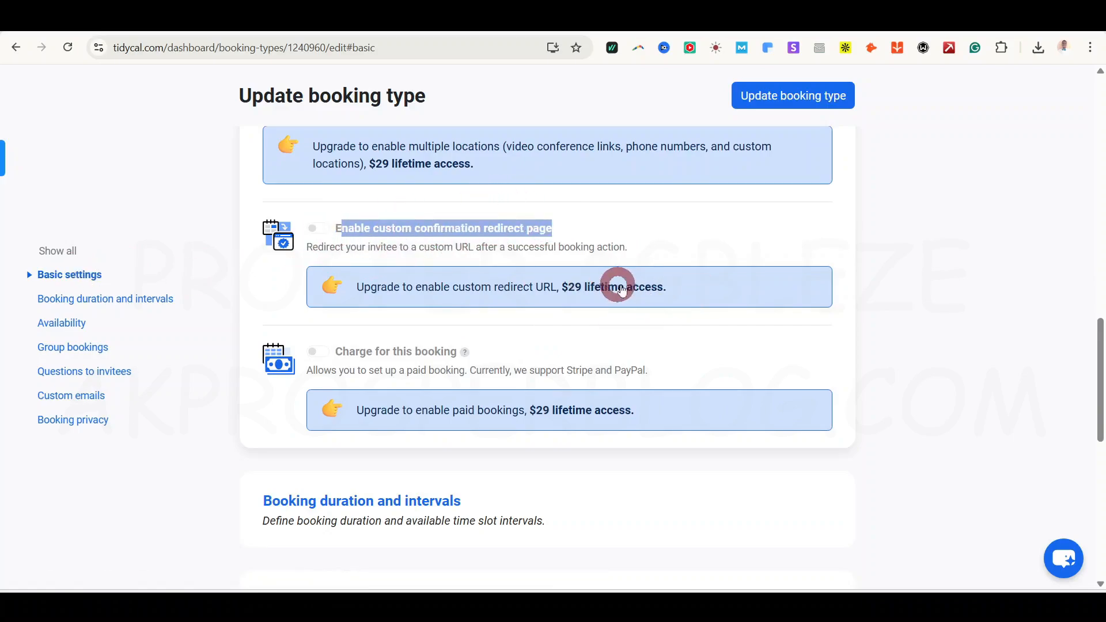
pyautogui.click(691, 18)
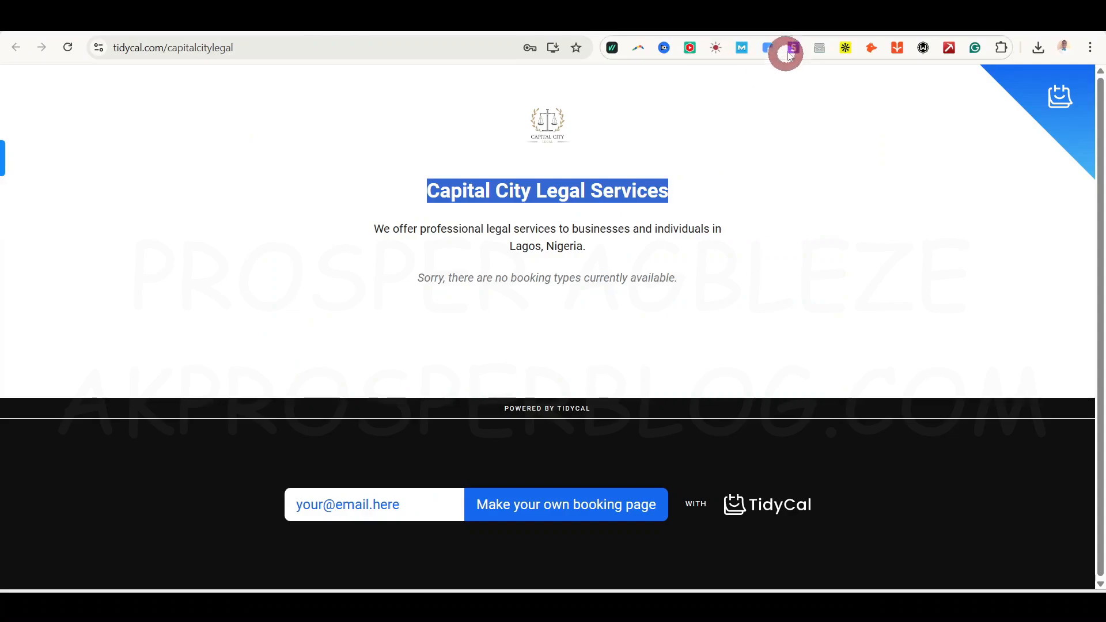
# Step: Switch to Gmail and read the invitee's booking confirmation email, including its meeting details, reschedule link and attachment
pyautogui.click(633, 23)
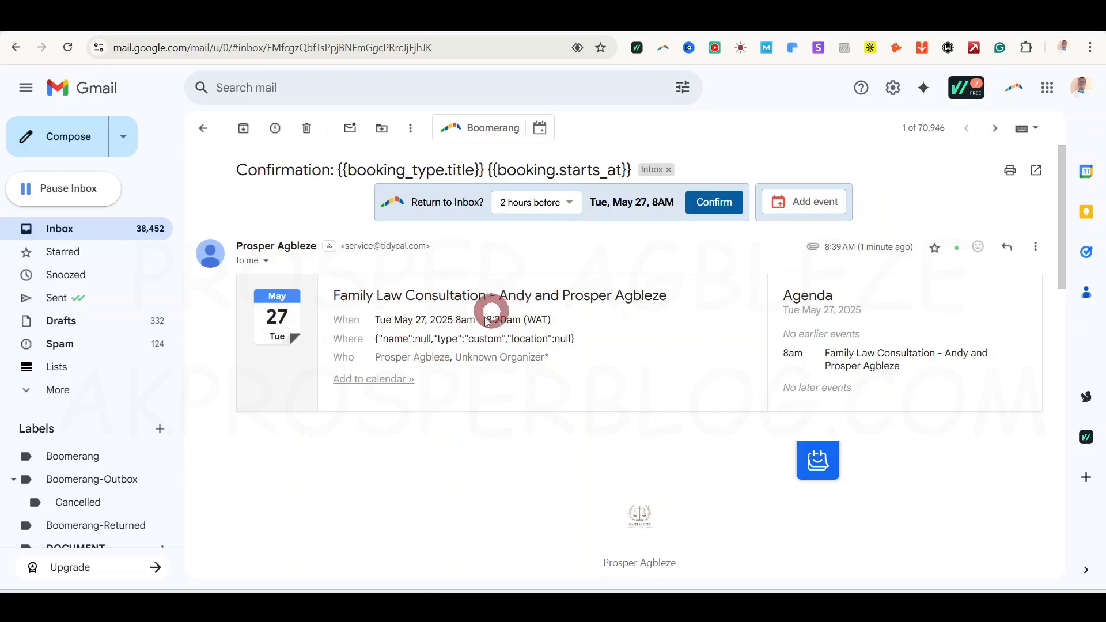
pyautogui.scroll(-5, 474, 459)
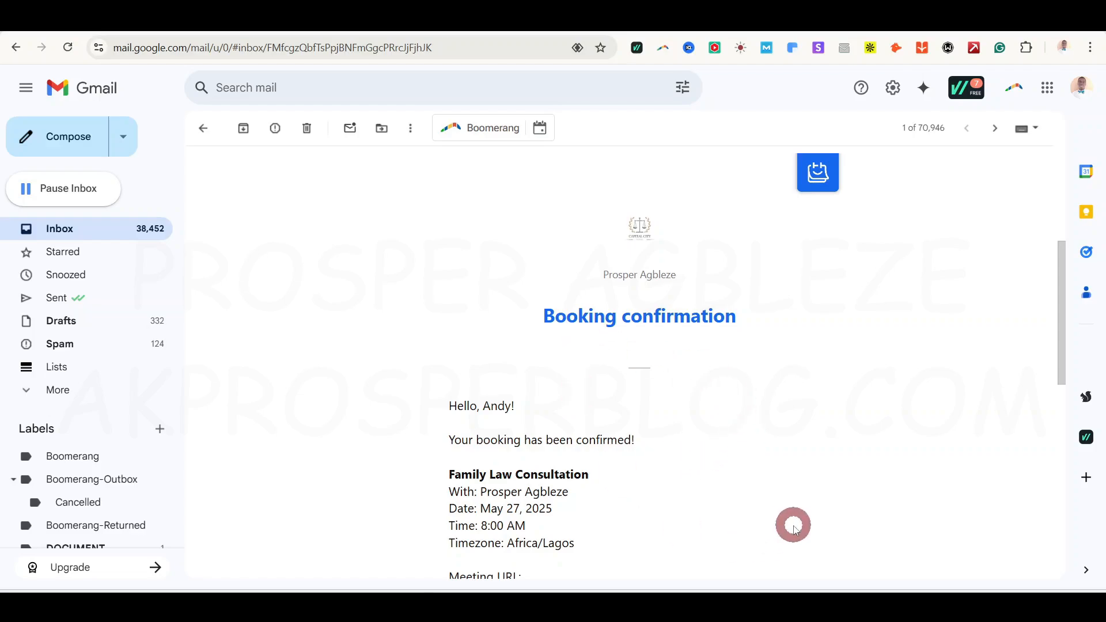
pyautogui.scroll(-5, 792, 524)
pyautogui.scroll(3, 742, 435)
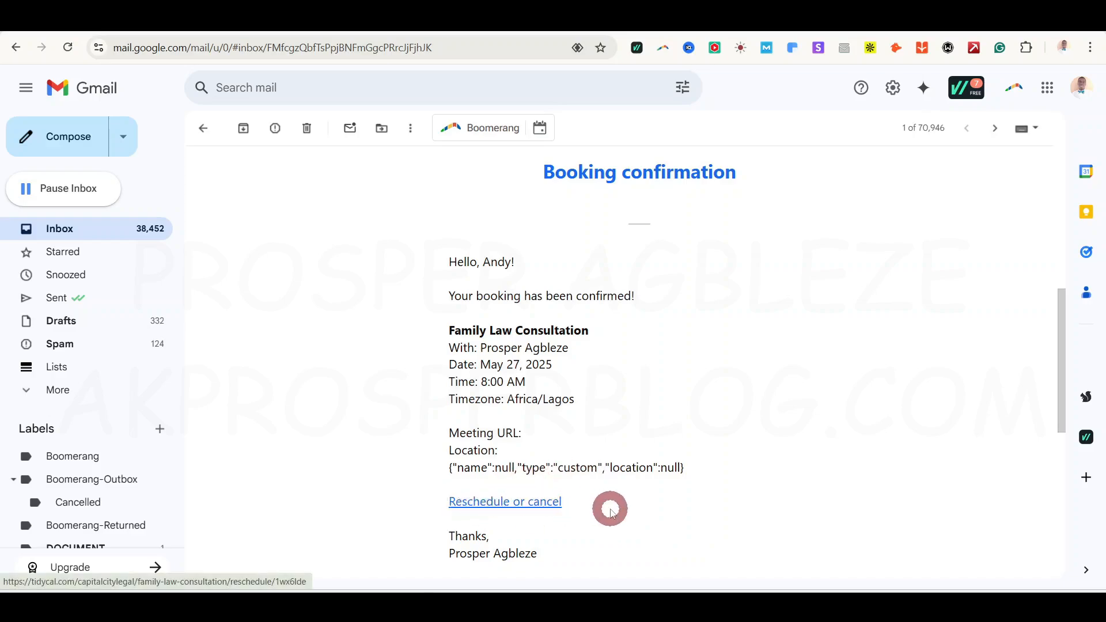
pyautogui.scroll(-4, 579, 511)
pyautogui.scroll(-4, 608, 469)
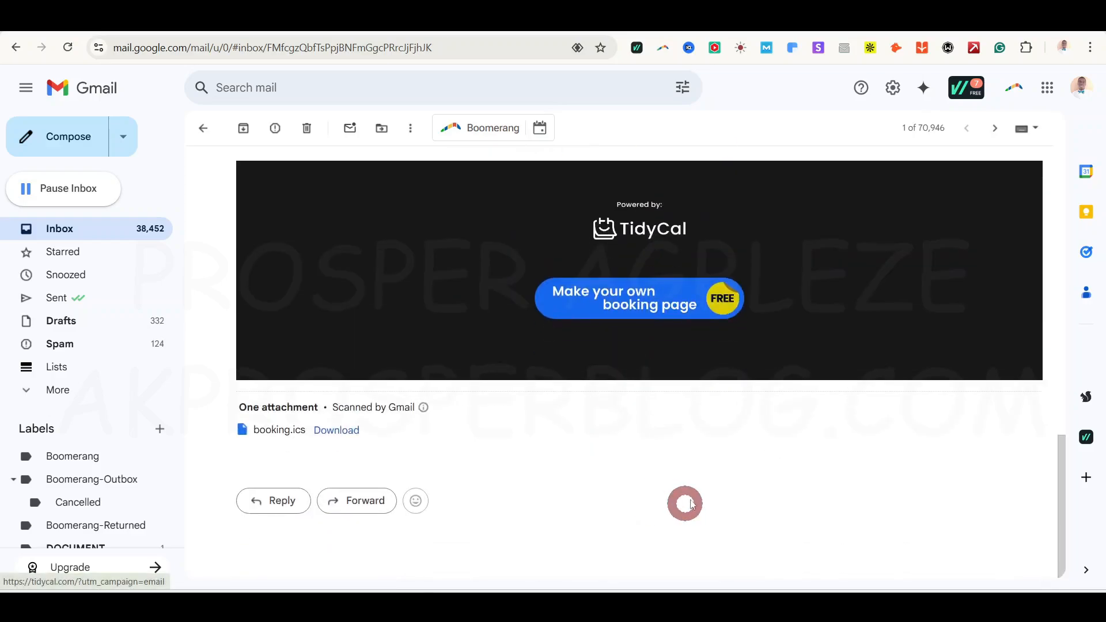
pyautogui.scroll(9, 684, 504)
pyautogui.scroll(5, 584, 521)
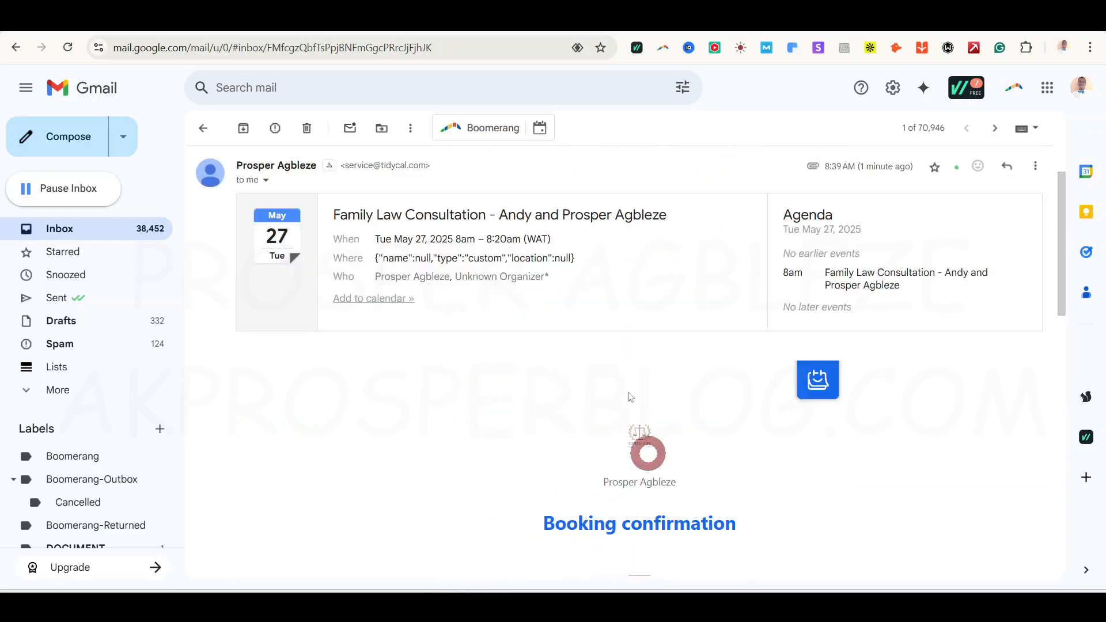
pyautogui.scroll(2, 589, 426)
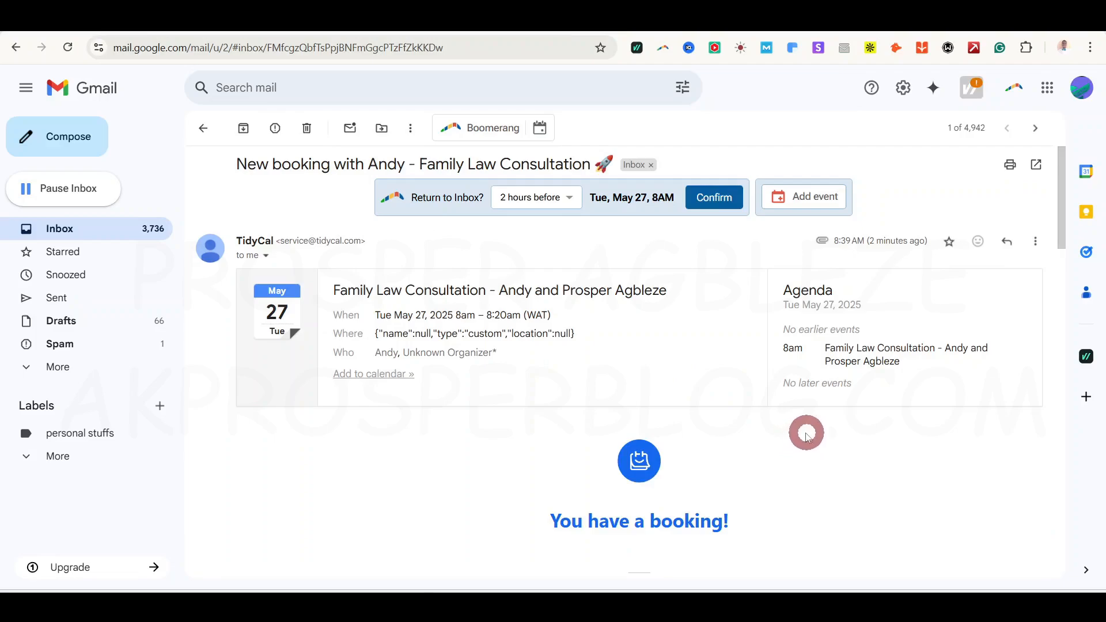
# Step: Compare the heading of the host's new booking email with the subject line of the invitee's confirmation email
pyautogui.moveTo(538, 528); pyautogui.dragTo(761, 524)
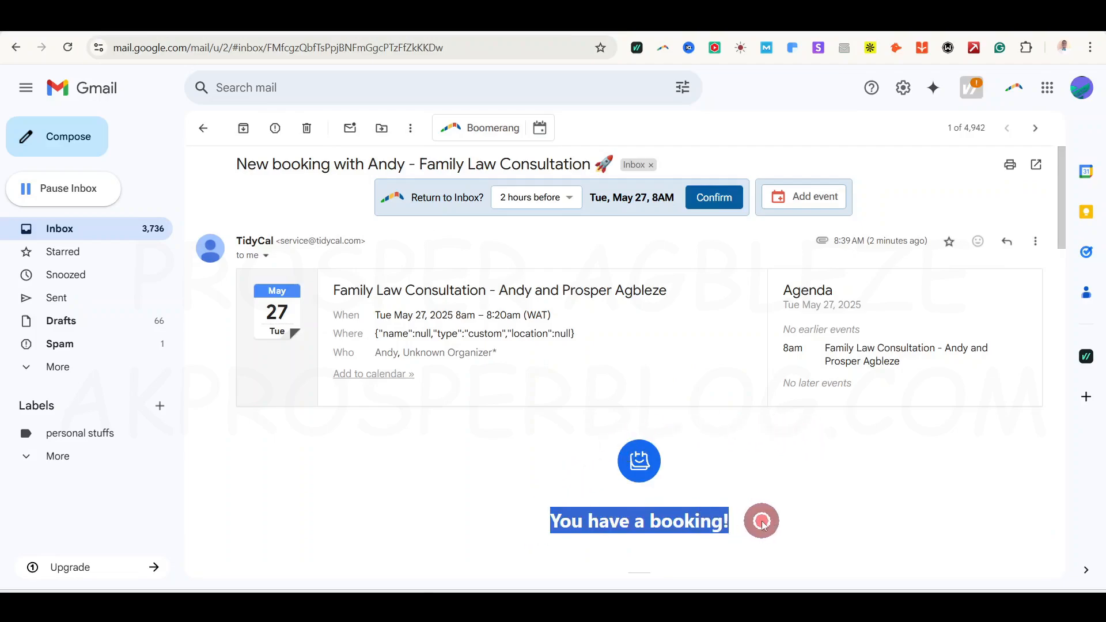
pyautogui.scroll(-4, 761, 521)
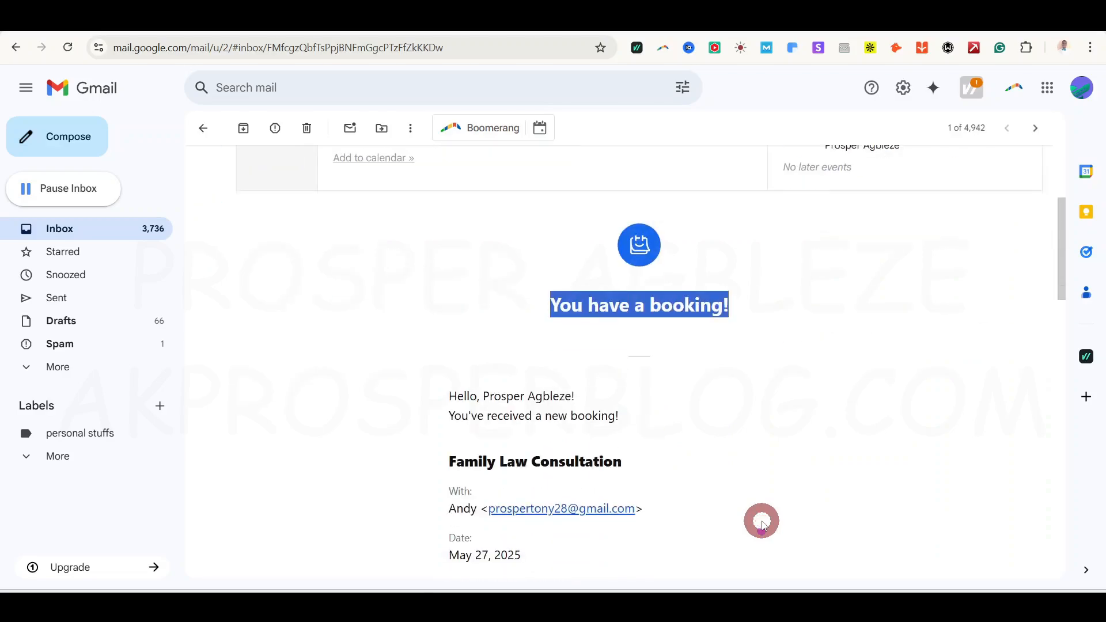
pyautogui.scroll(4, 761, 518)
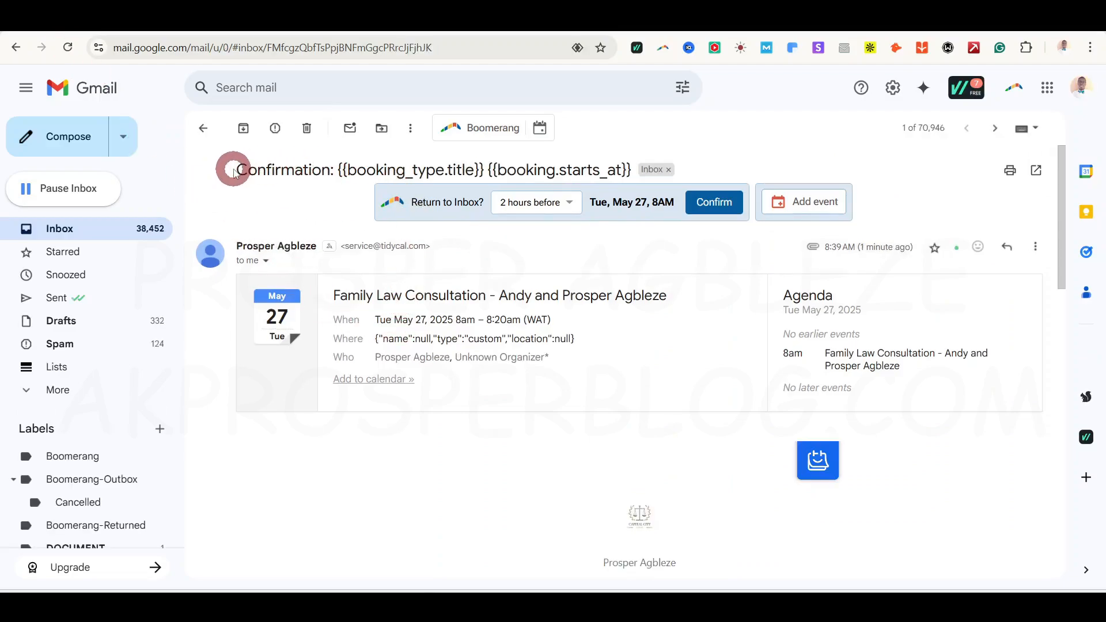
pyautogui.moveTo(233, 170); pyautogui.dragTo(450, 179)
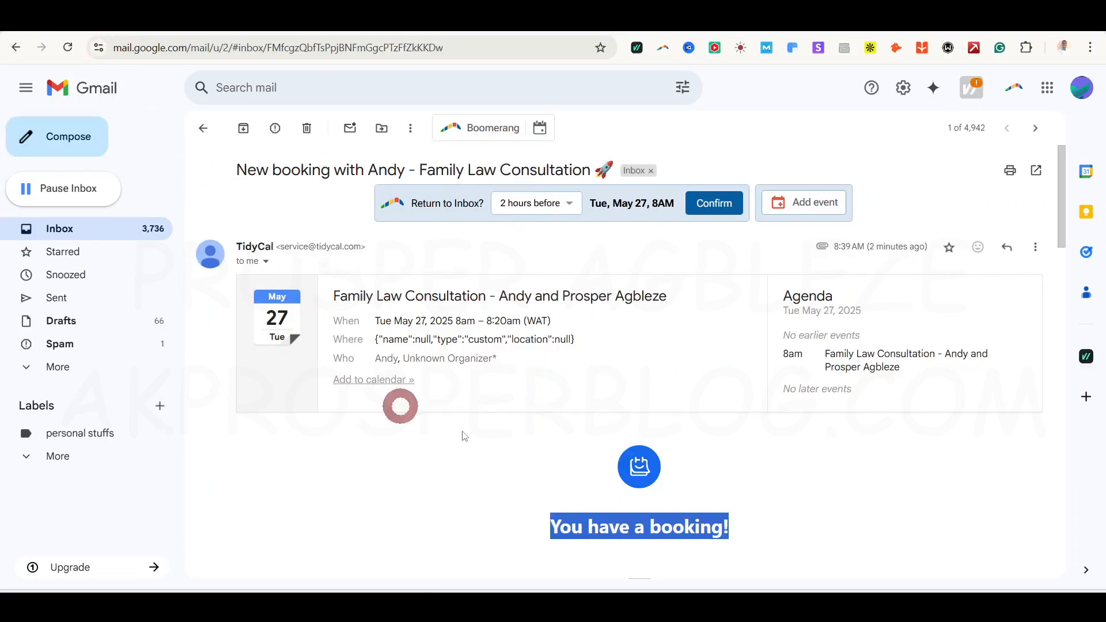
pyautogui.click(892, 460)
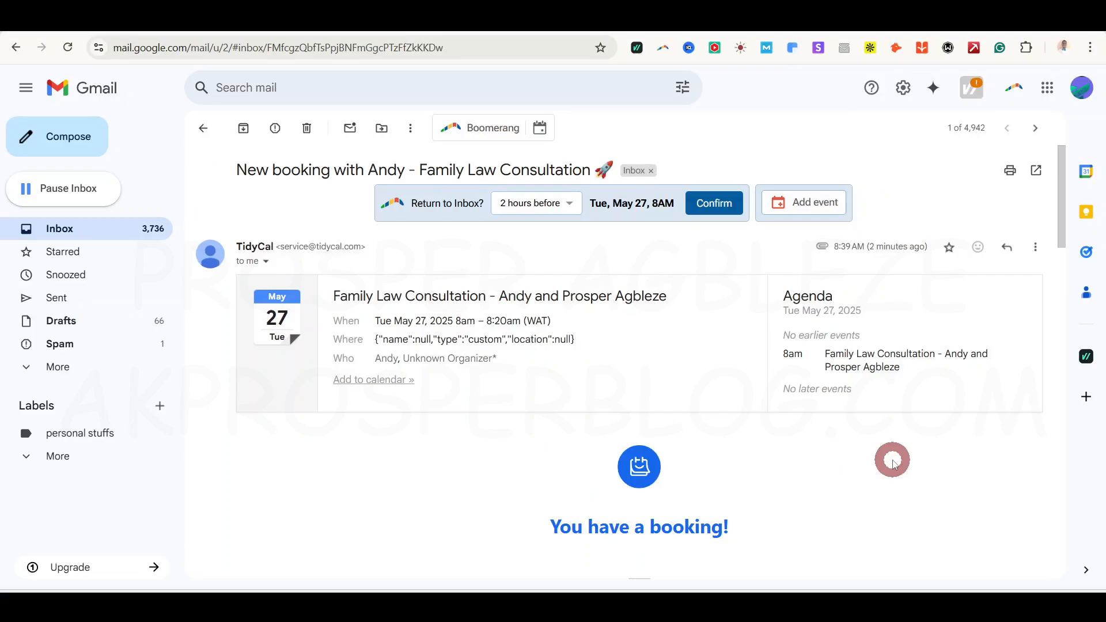
# Step: Read the date, time, location and invitee answers in the host's Family Law Consultation booking email
pyautogui.scroll(-8, 893, 461)
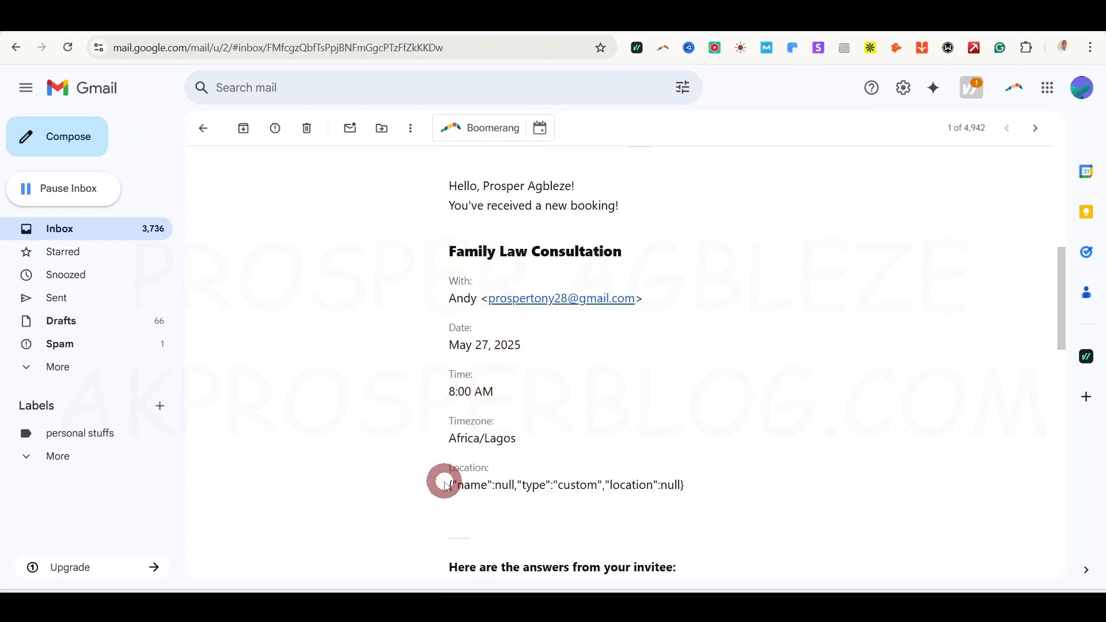
pyautogui.moveTo(441, 477); pyautogui.dragTo(663, 482)
pyautogui.click(758, 438)
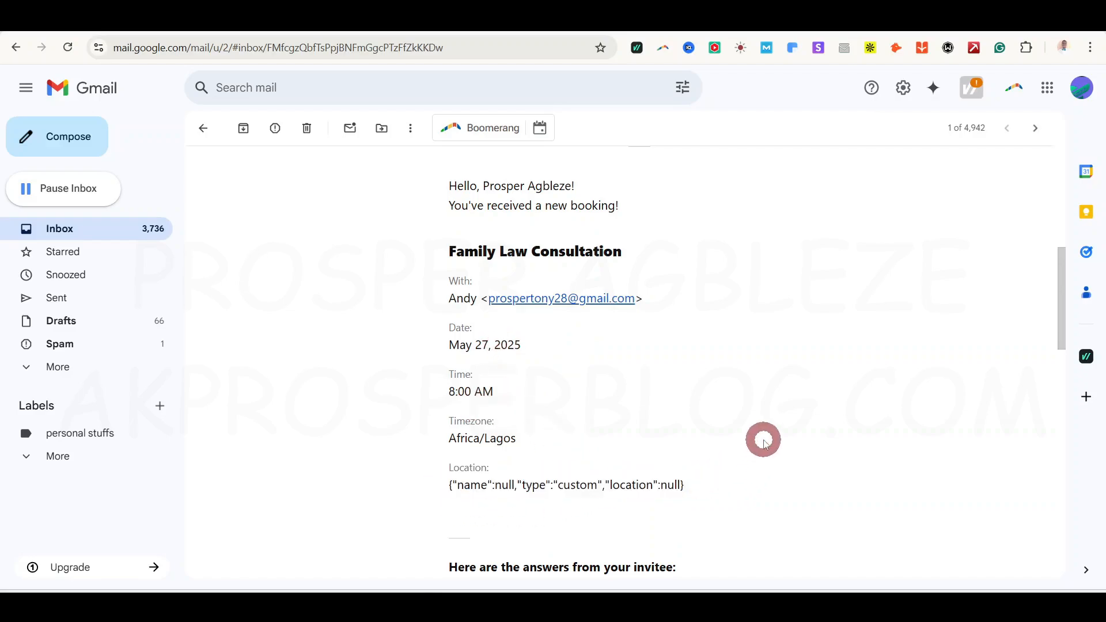
pyautogui.scroll(-5, 758, 437)
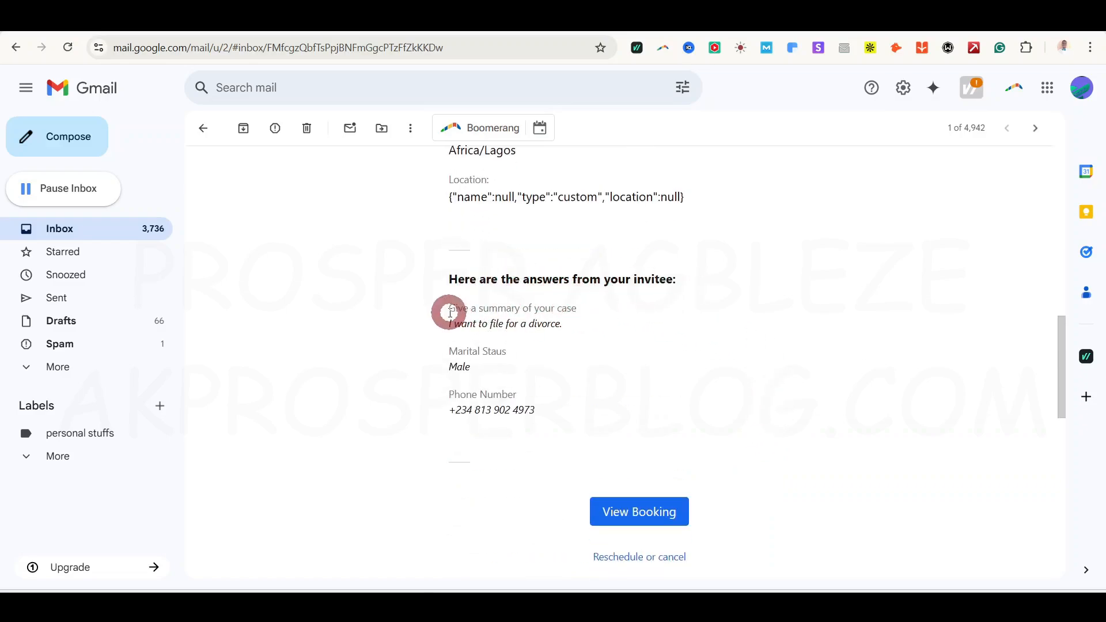
pyautogui.moveTo(447, 311); pyautogui.dragTo(594, 328)
pyautogui.click(661, 330)
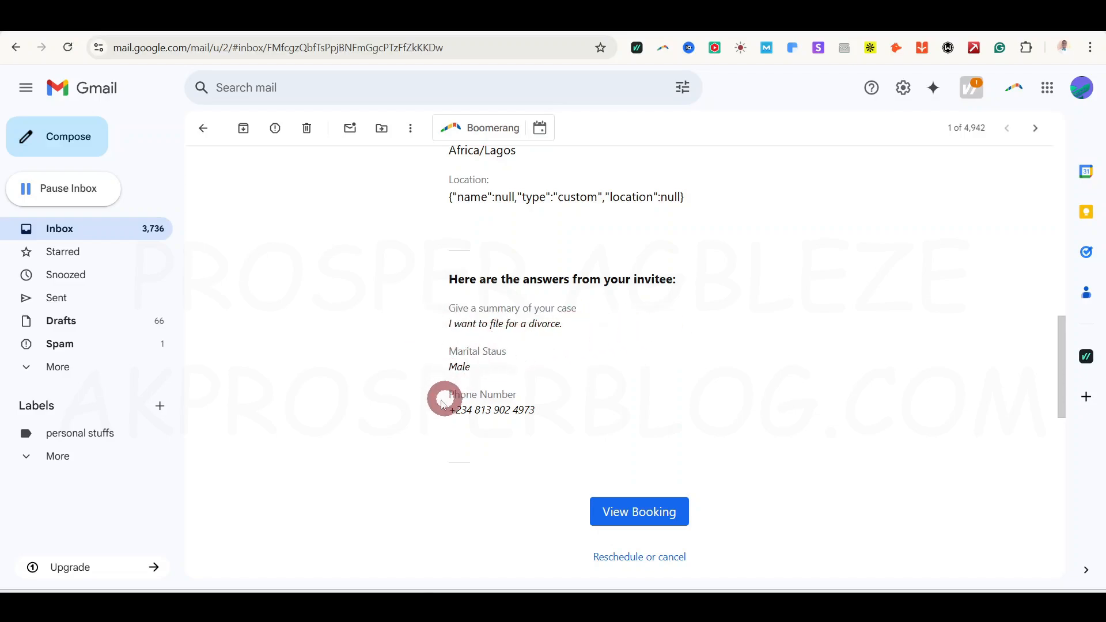
pyautogui.moveTo(559, 427); pyautogui.dragTo(452, 300)
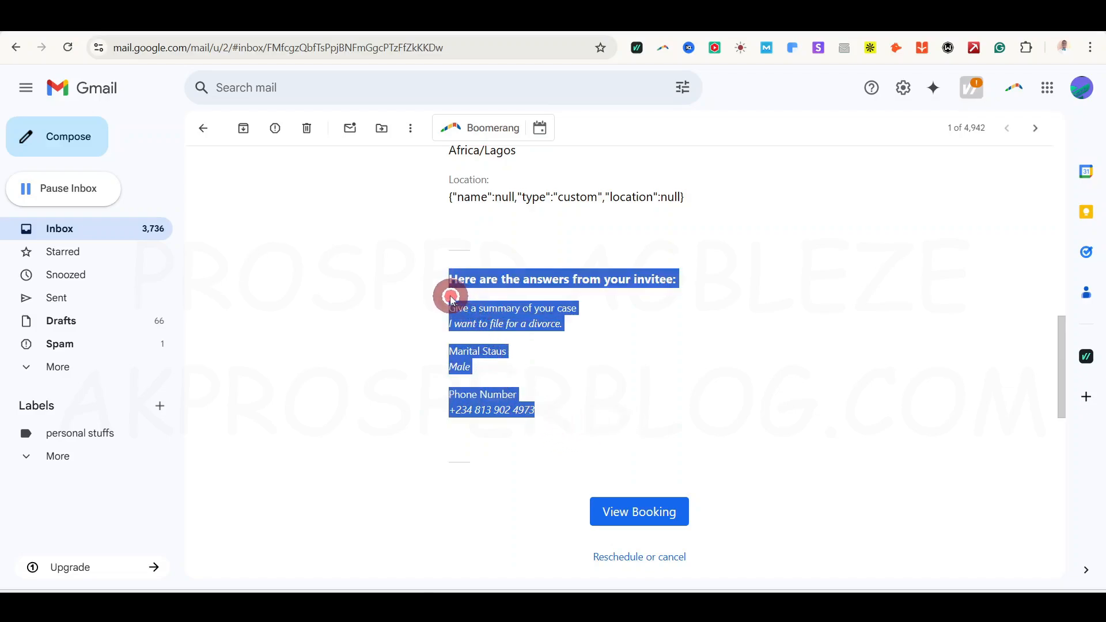
pyautogui.click(639, 371)
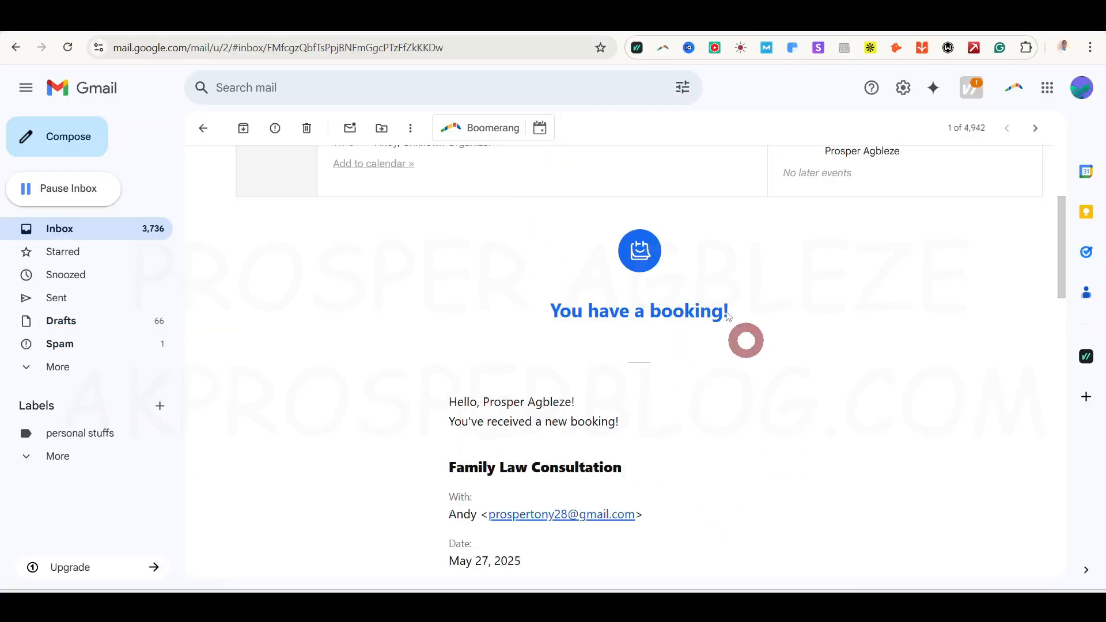
# Step: Switch to the TidyCal settings and review the booking page link, contact details, timezone, currency, language, title and description
pyautogui.click(575, 18)
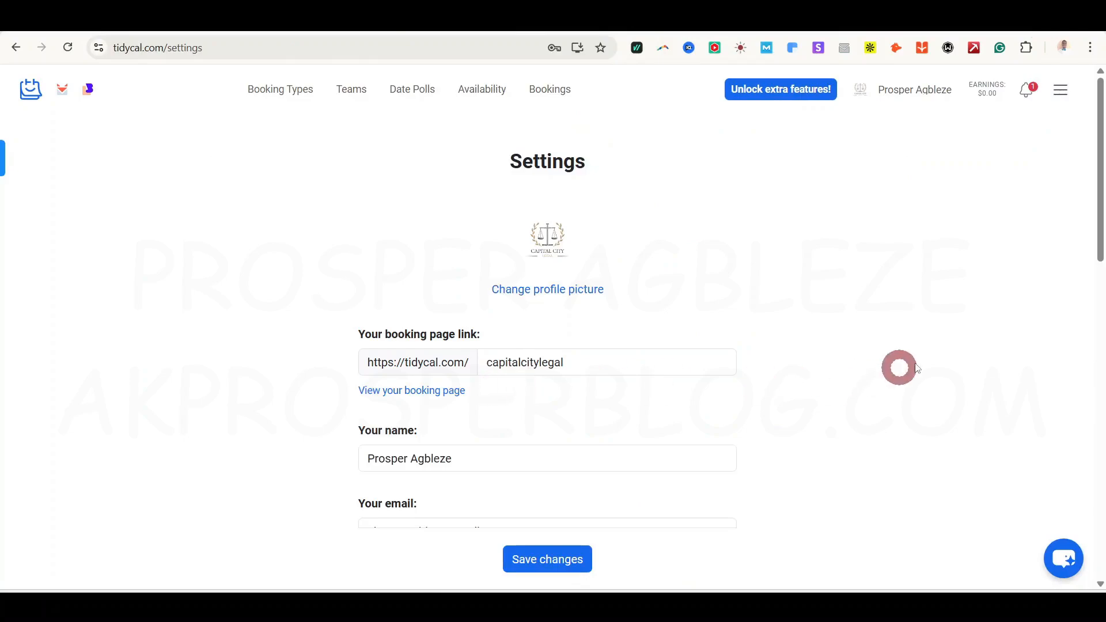
pyautogui.moveTo(1097, 201); pyautogui.dragTo(1099, 264)
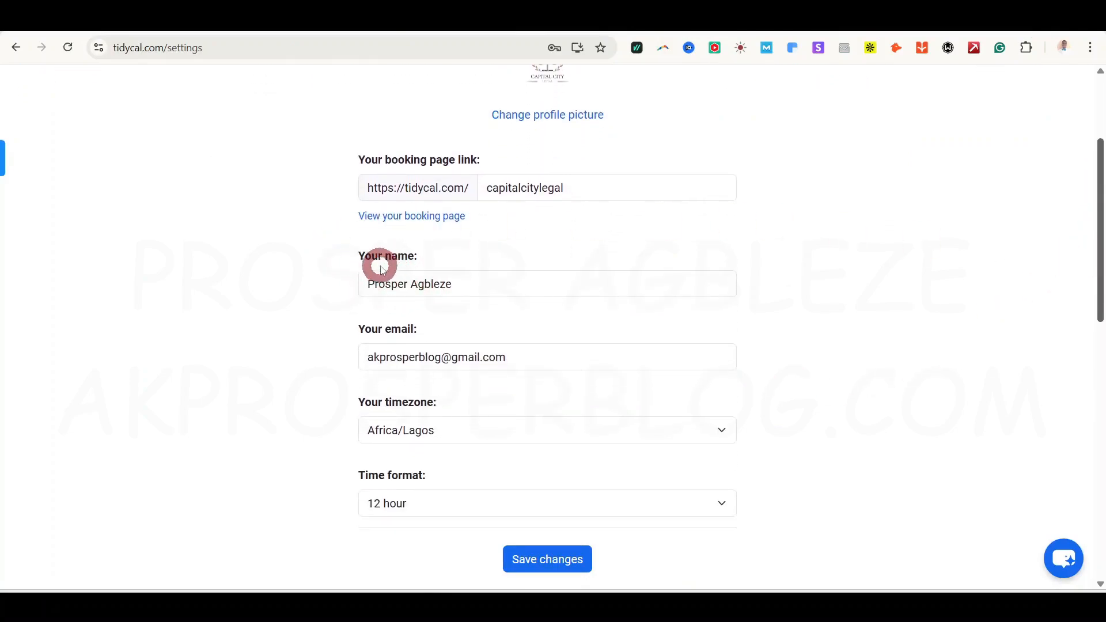
pyautogui.moveTo(1097, 201); pyautogui.dragTo(1098, 312)
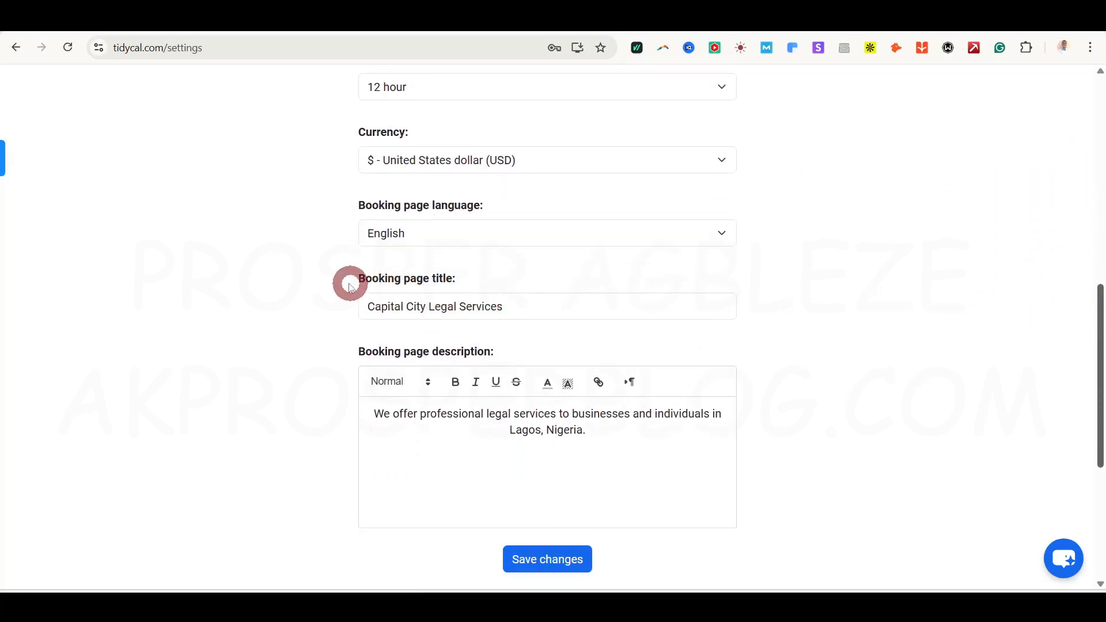
pyautogui.scroll(10, 965, 323)
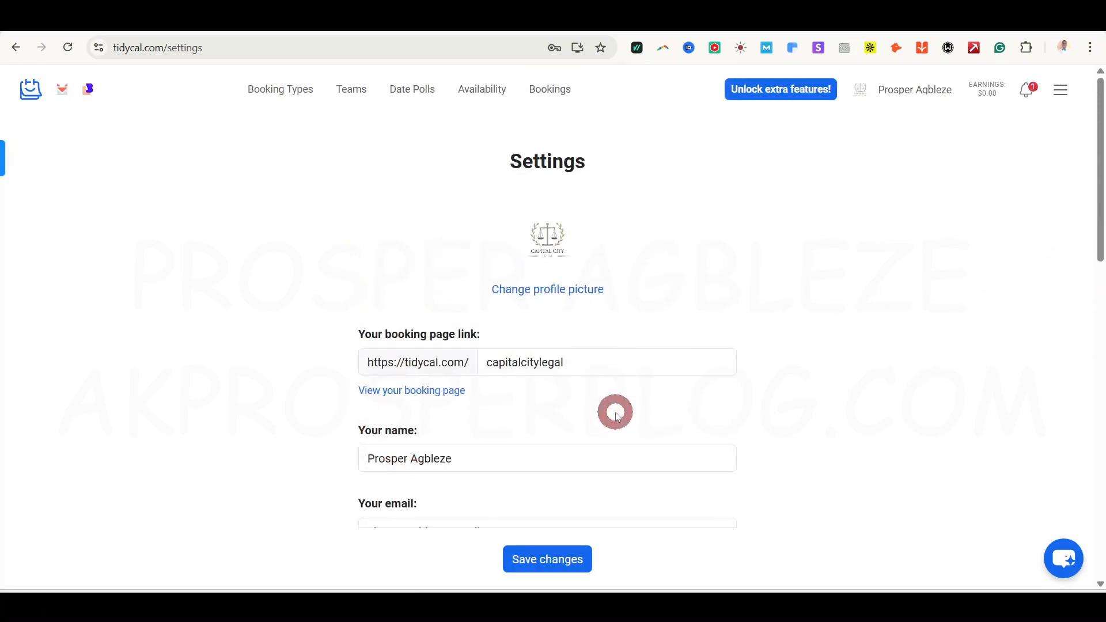
# Step: Return to the host's new booking email in Gmail and examine its greeting and consultation details
pyautogui.click(454, 44)
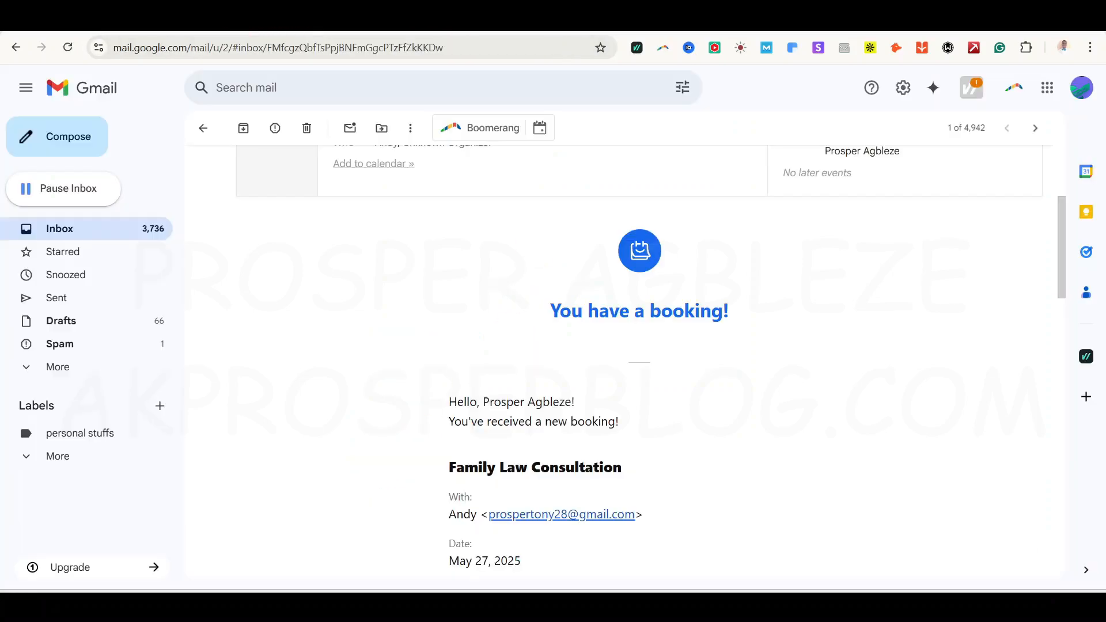
pyautogui.click(620, 471)
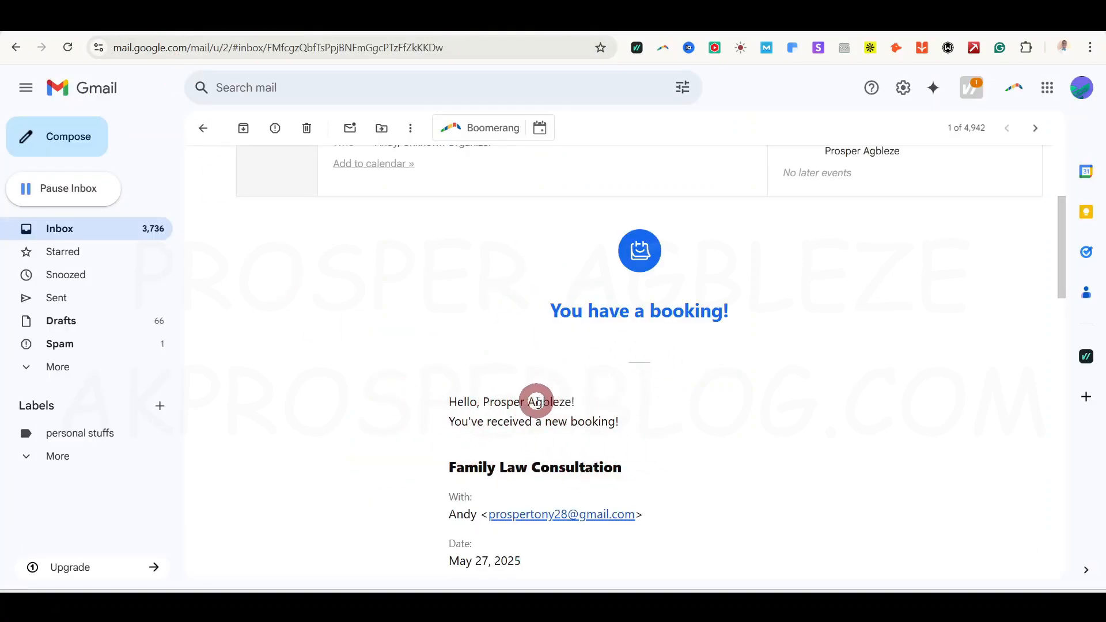
pyautogui.scroll(-2, 542, 391)
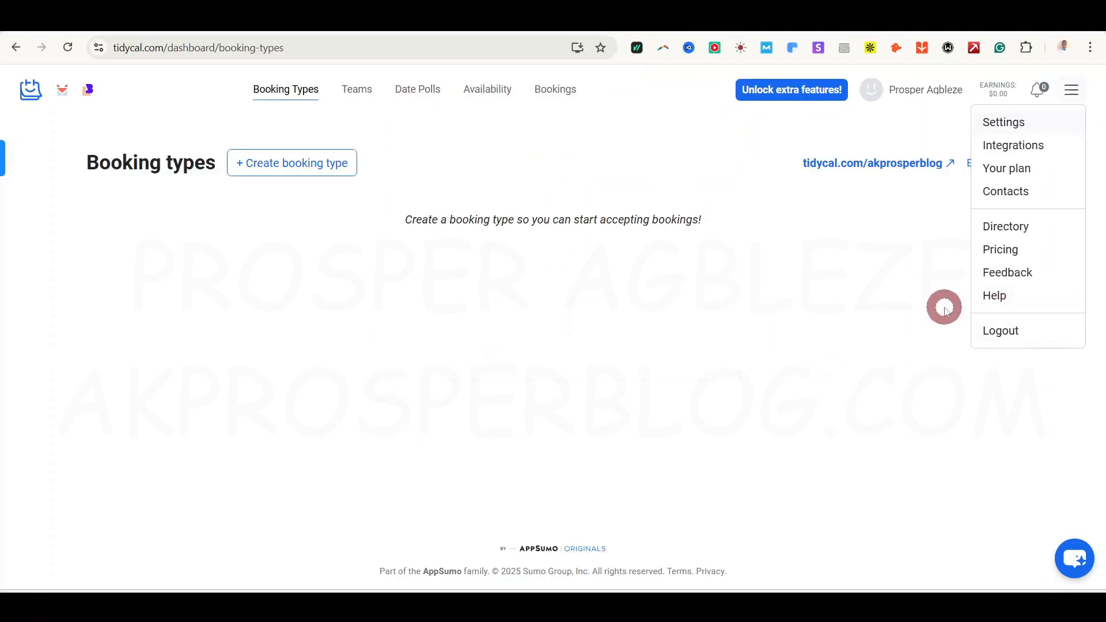
# Step: Switch back to TidyCal and review the Family Law Consultation booking type card and the global weekly availability
pyautogui.click(905, 284)
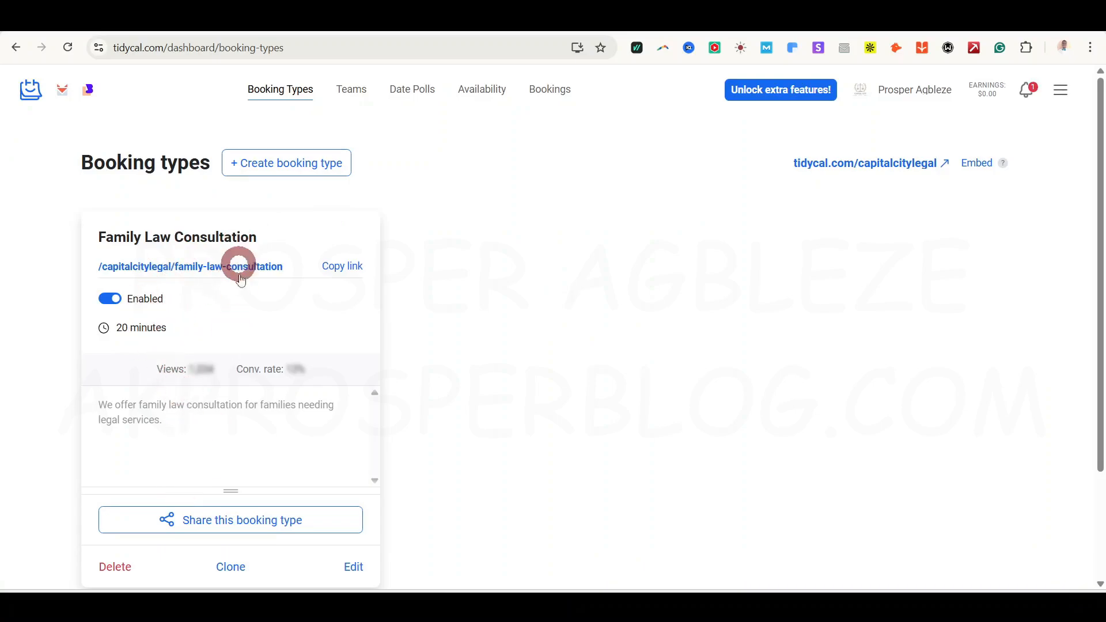
pyautogui.moveTo(245, 390)
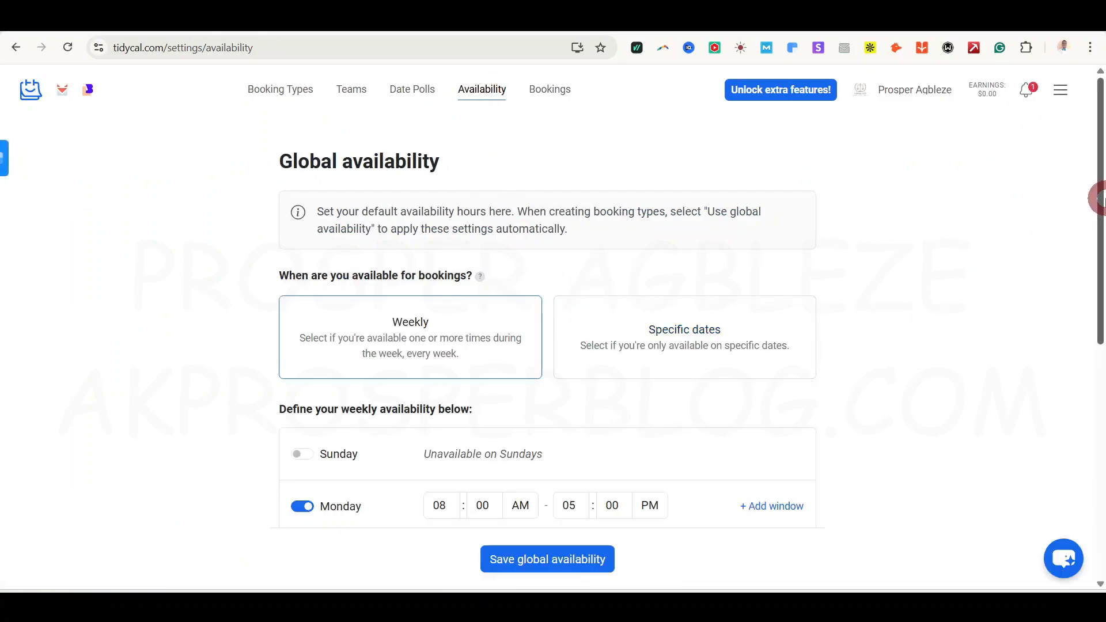
pyautogui.moveTo(1097, 199); pyautogui.dragTo(1096, 357)
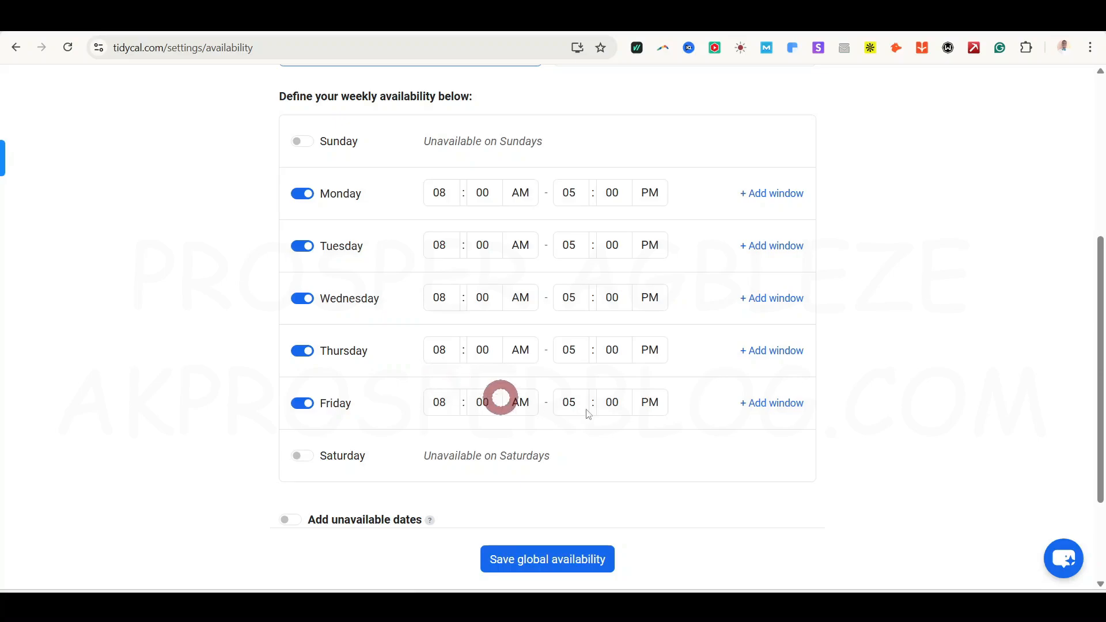
pyautogui.moveTo(1097, 294)
pyautogui.mouseDown()
pyautogui.moveTo(1096, 337)
pyautogui.moveTo(1095, 315)
pyautogui.mouseUp()
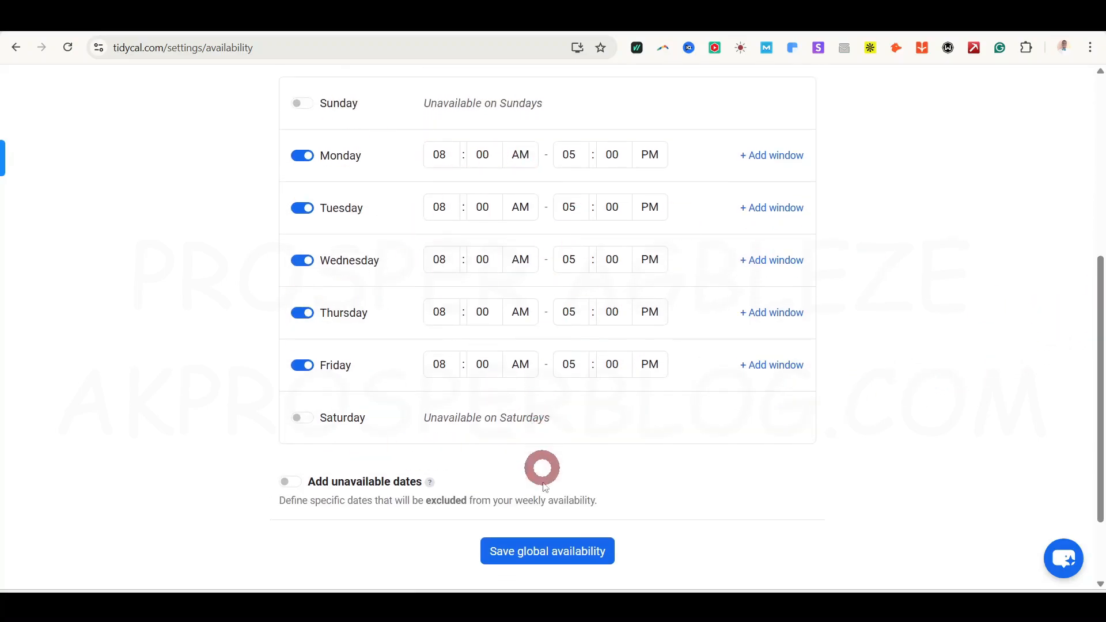
pyautogui.moveTo(1098, 360); pyautogui.dragTo(1097, 184)
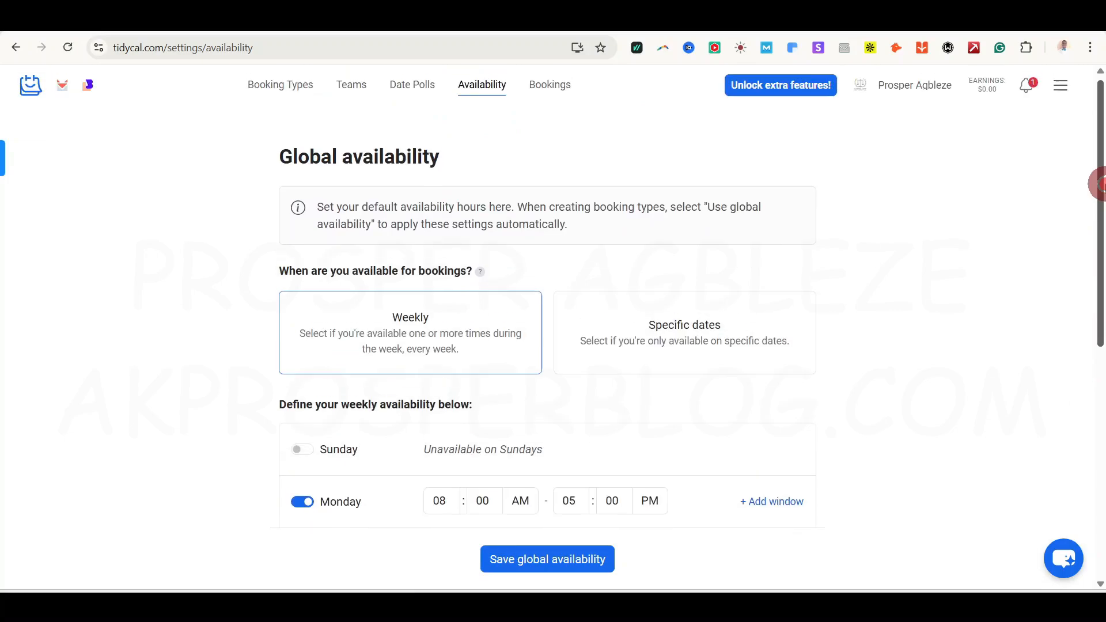
# Step: Review the upcoming bookings list and the Zoom, Google Meet and Microsoft Teams video conference integrations
pyautogui.click(551, 82)
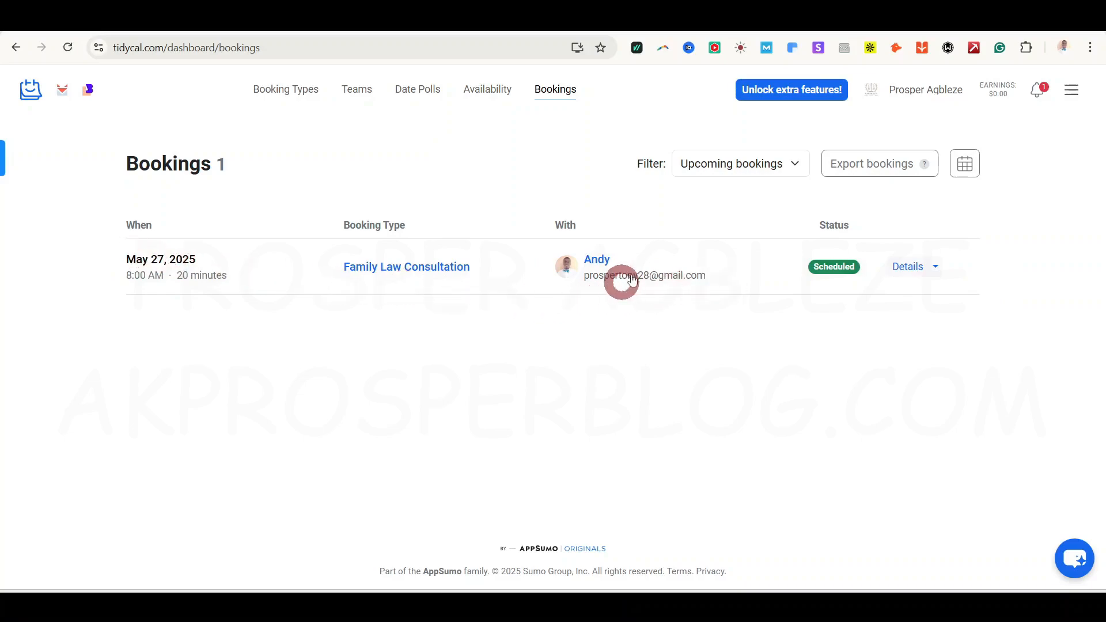
pyautogui.click(1075, 91)
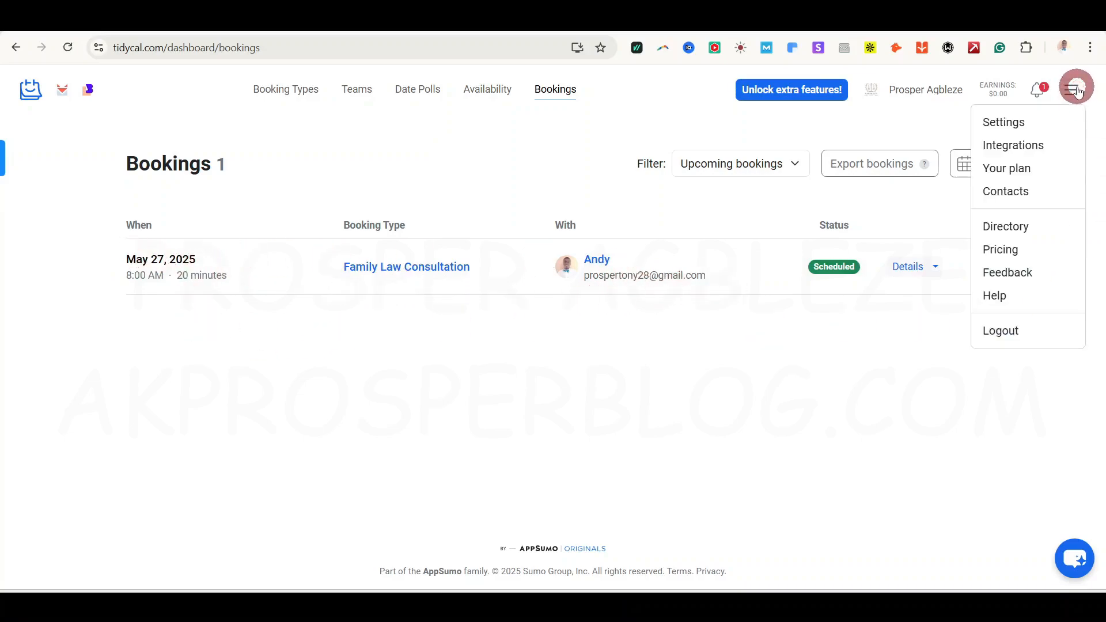
pyautogui.click(1013, 146)
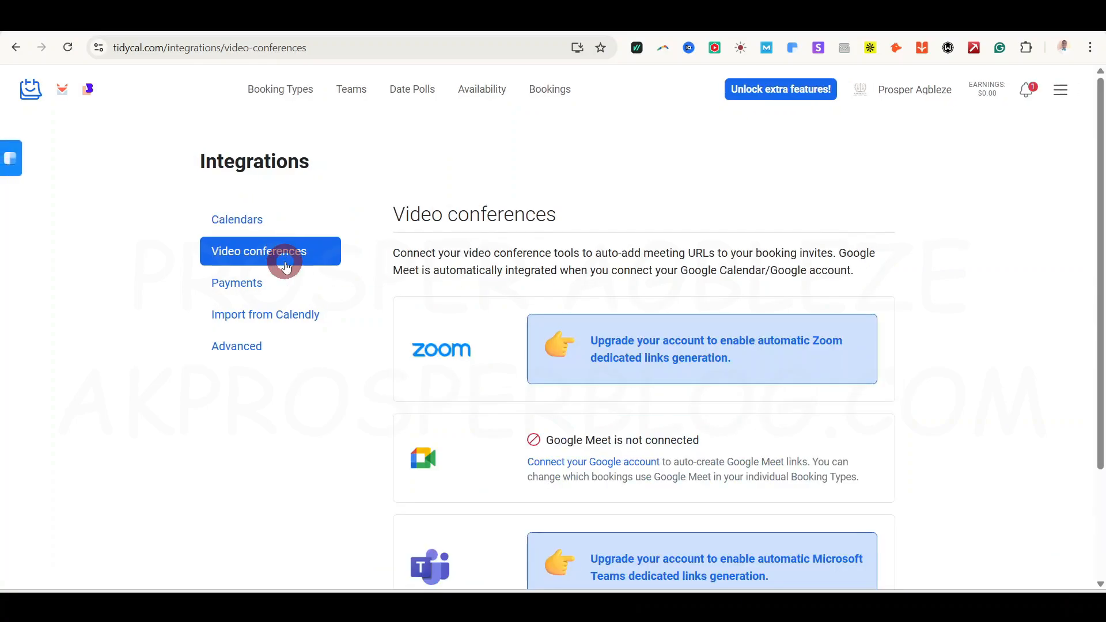
pyautogui.moveTo(1102, 231); pyautogui.dragTo(1102, 276)
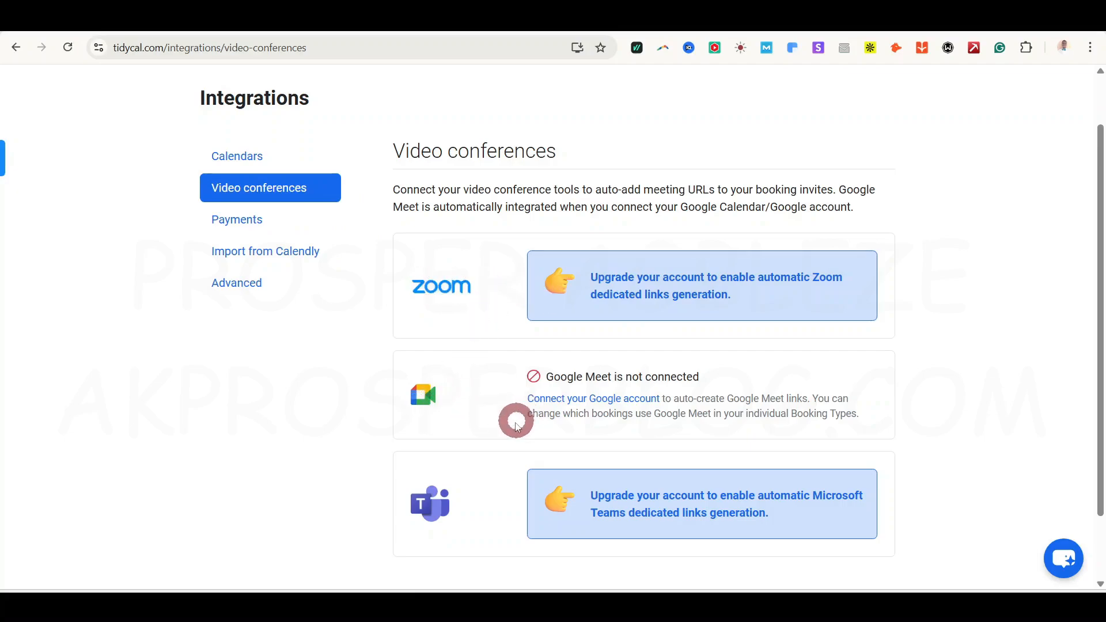
# Step: Review the Payments integrations and the description of how money is collected for paid bookings
pyautogui.click(237, 229)
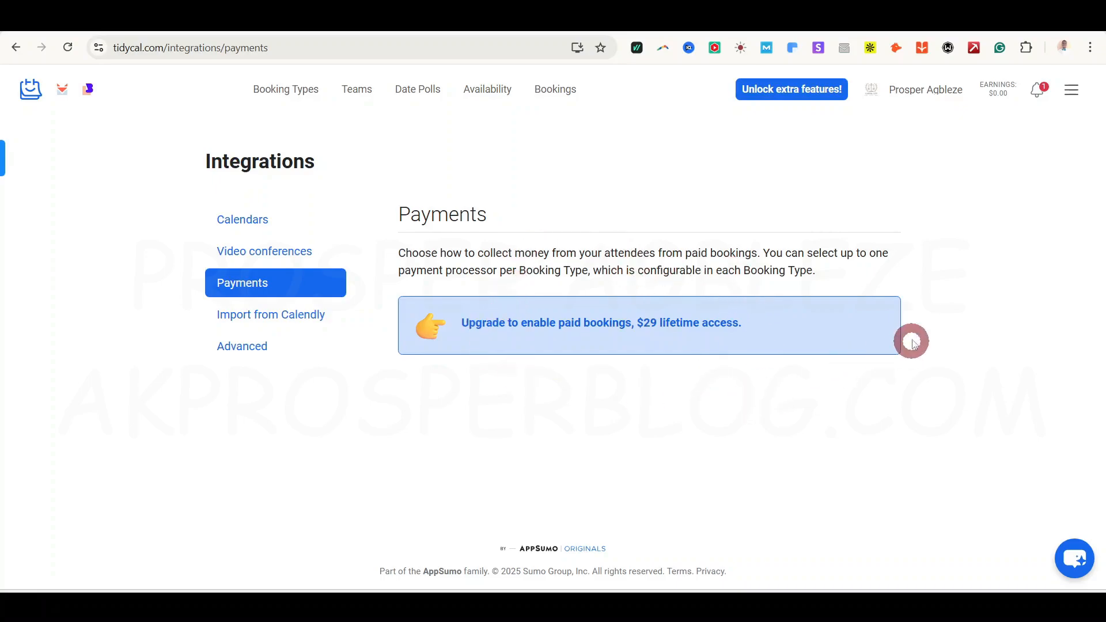
pyautogui.moveTo(403, 253); pyautogui.dragTo(706, 271)
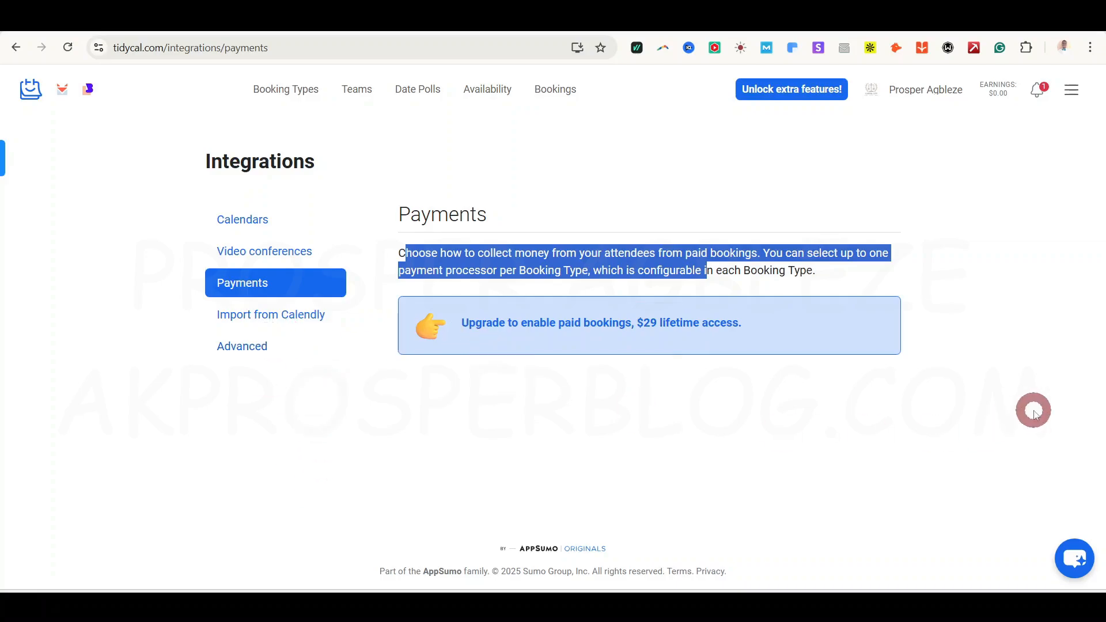
pyautogui.click(1033, 409)
# Step: Review the Advanced integrations, covering Zapier automations, SendFox and API access
pyautogui.click(282, 324)
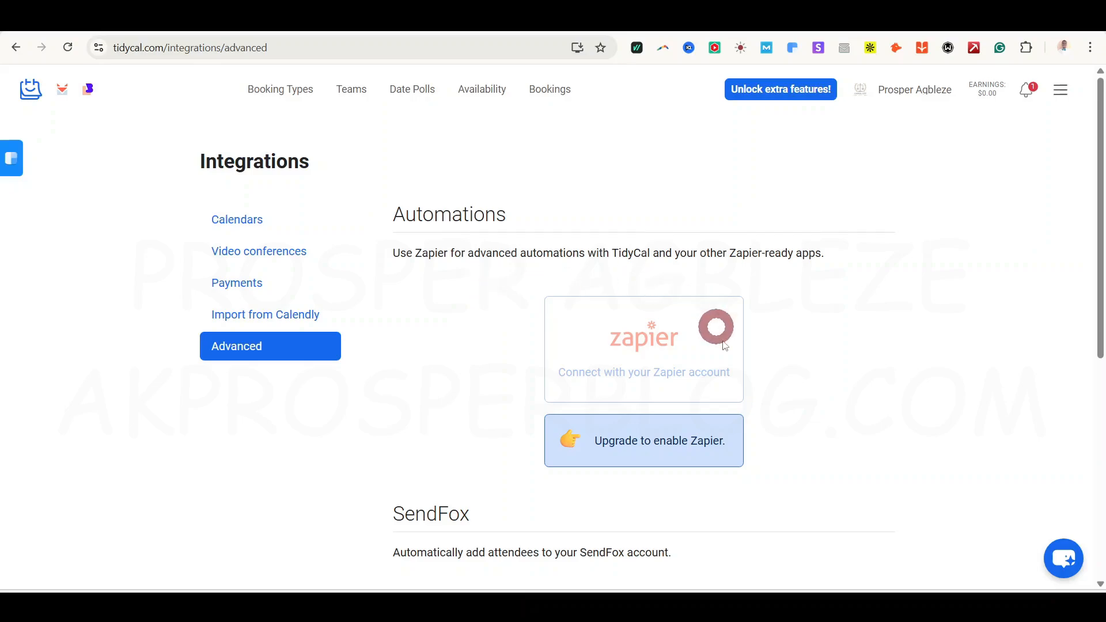
pyautogui.scroll(-5, 691, 389)
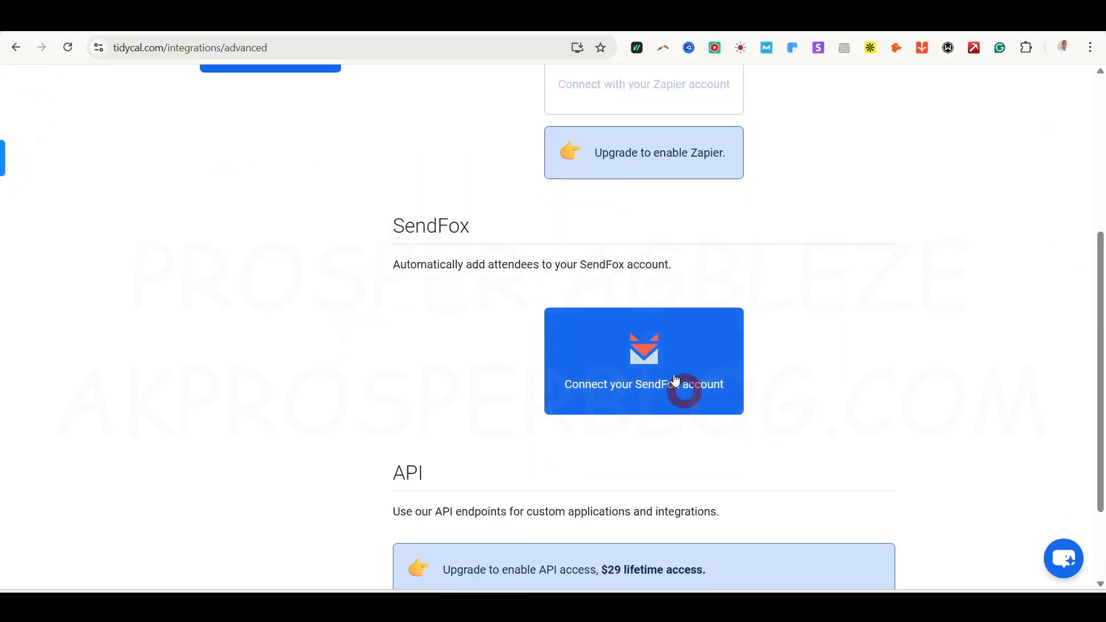
pyautogui.scroll(-2, 818, 395)
pyautogui.scroll(6, 831, 387)
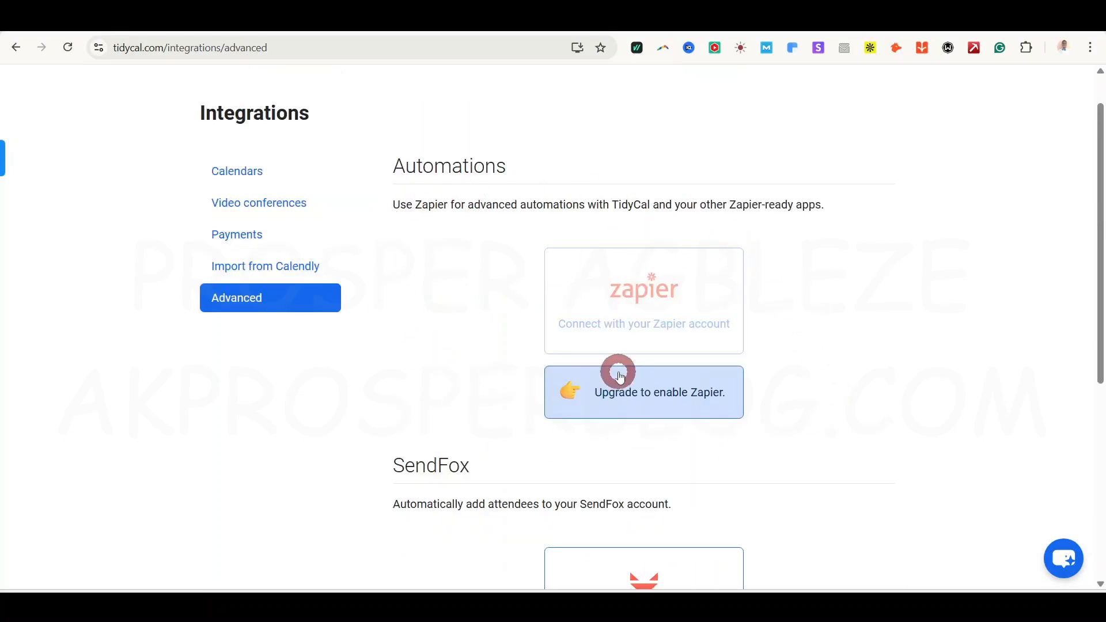
pyautogui.scroll(-6, 733, 394)
pyautogui.scroll(6, 735, 372)
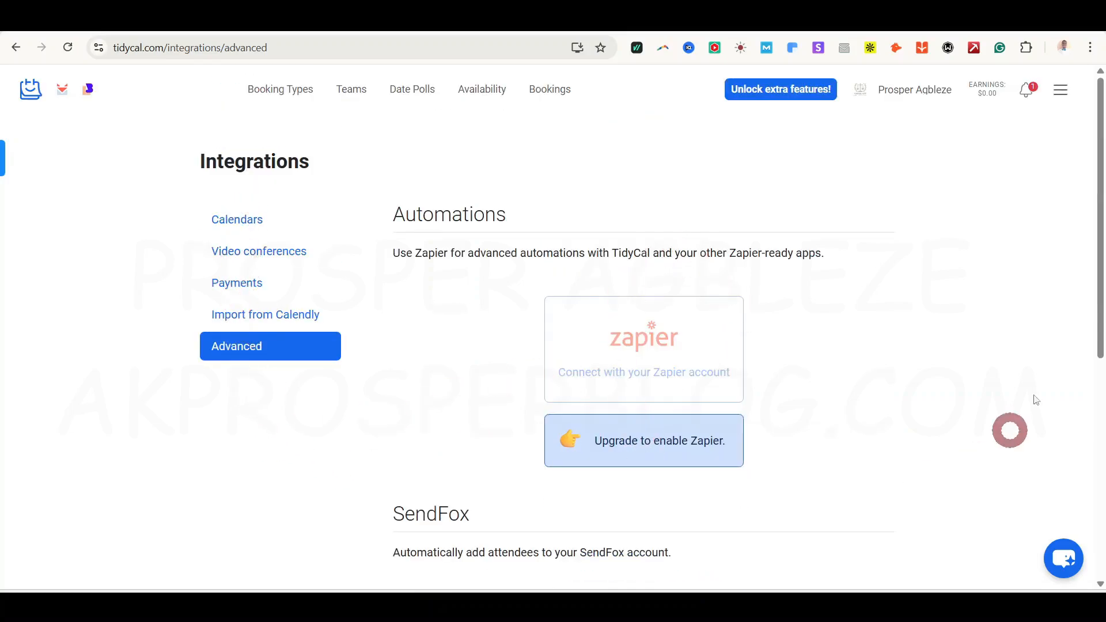
# Step: Open the account's plan page and examine the Pro upgrade features and the AppSumo license code section
pyautogui.click(1063, 91)
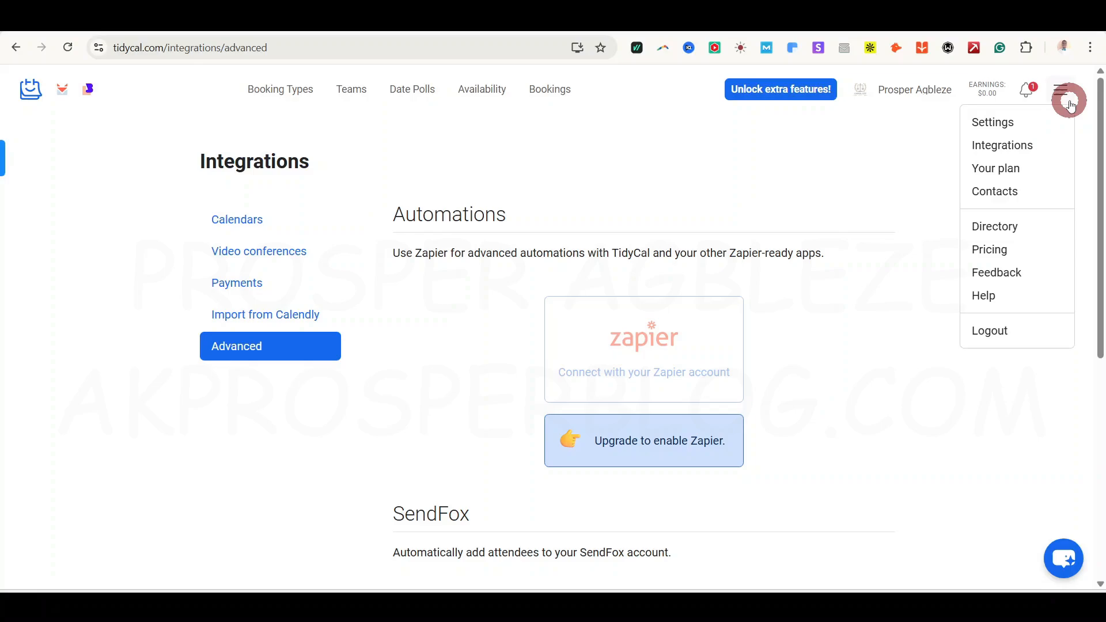
pyautogui.click(920, 282)
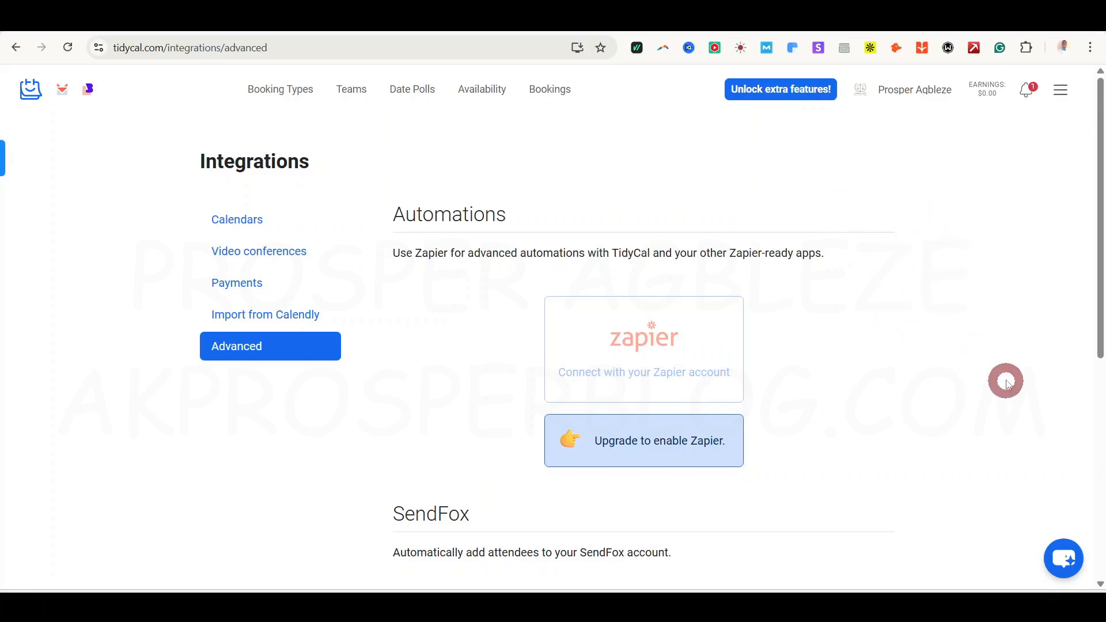
pyautogui.click(786, 92)
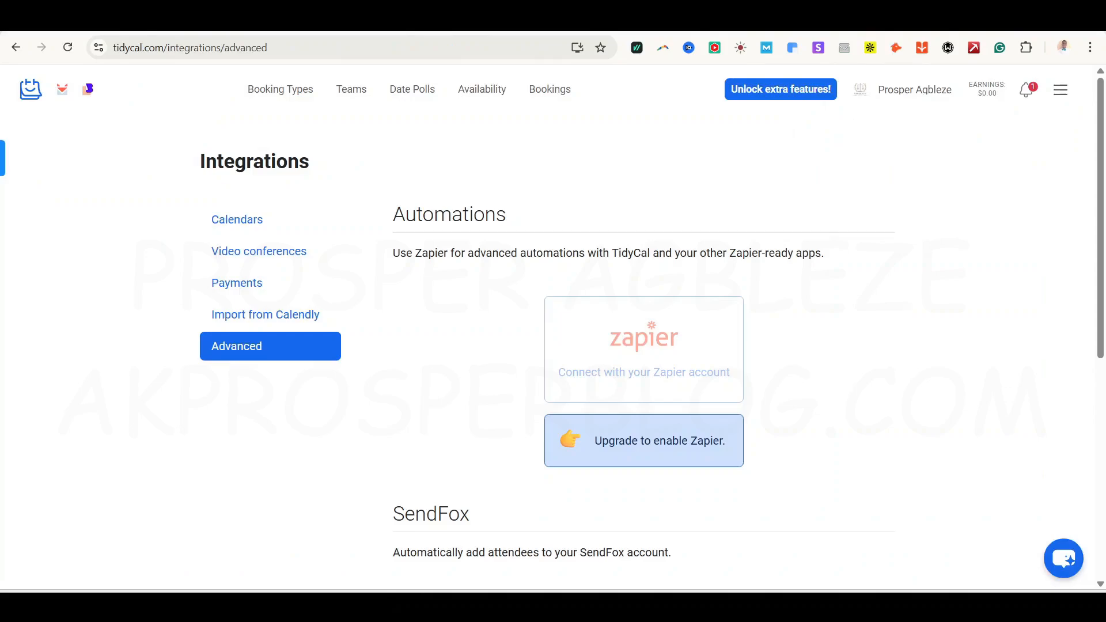
pyautogui.click(1060, 89)
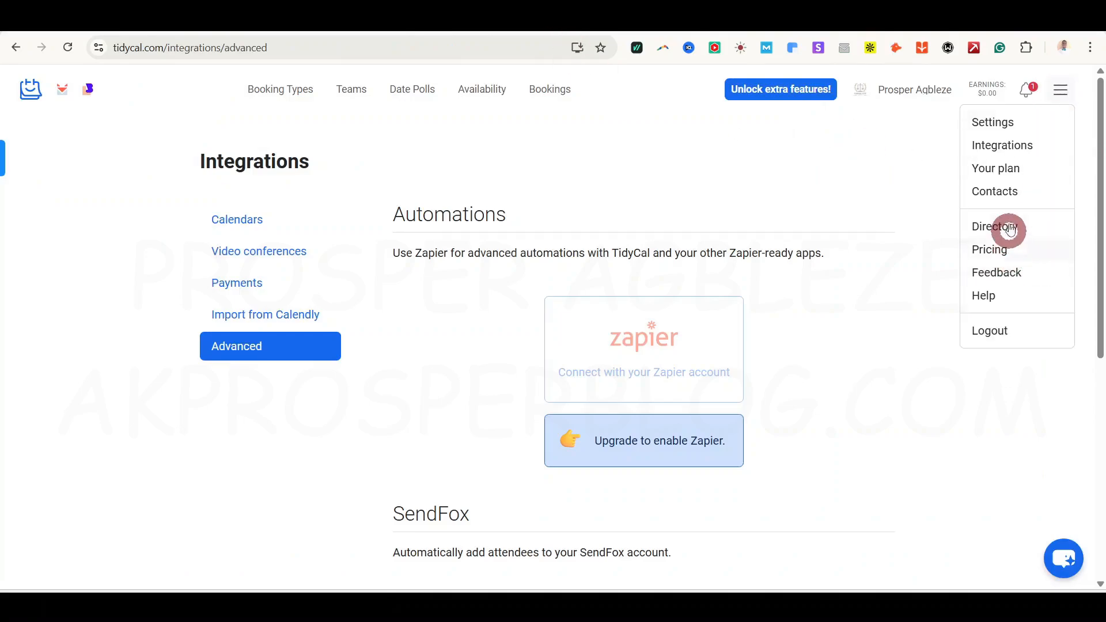
pyautogui.click(996, 168)
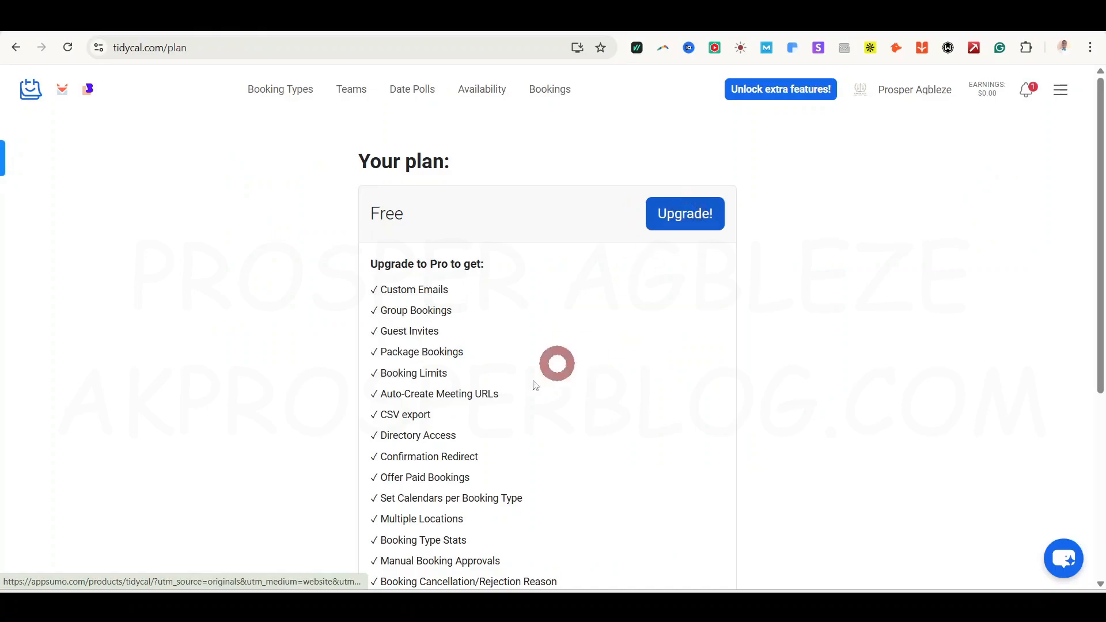
pyautogui.scroll(-5, 518, 354)
pyautogui.scroll(5, 691, 335)
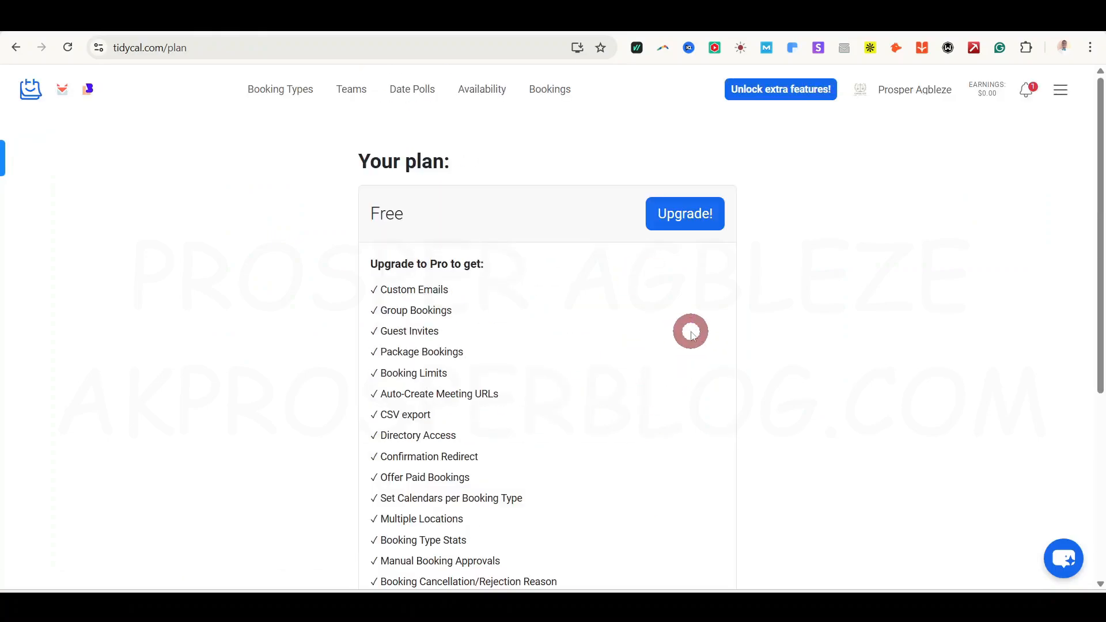
pyautogui.scroll(-5, 690, 333)
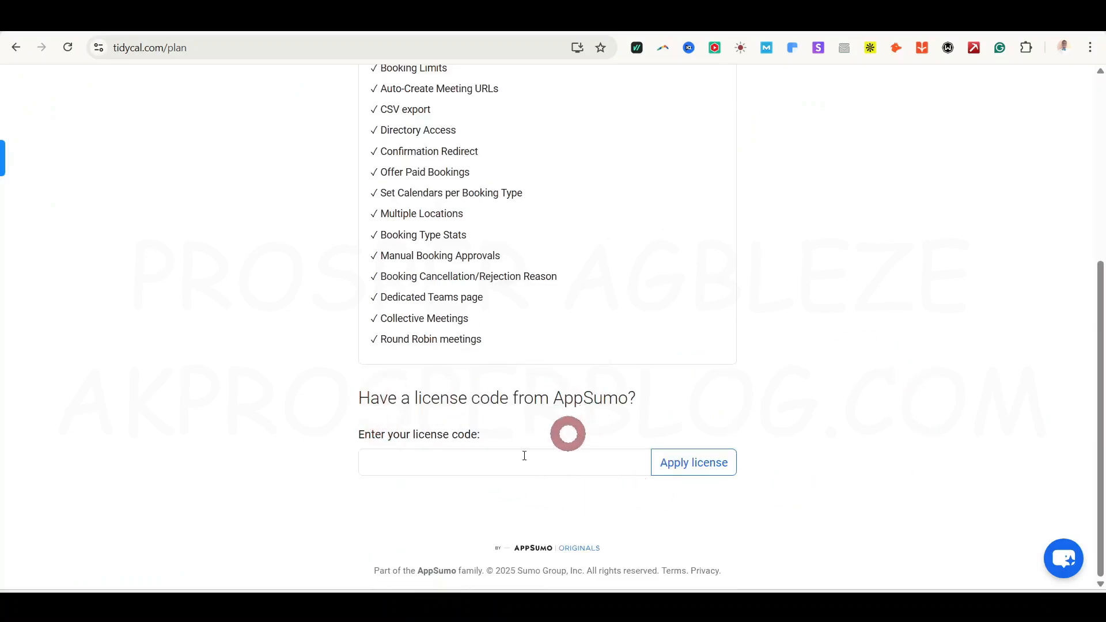
pyautogui.click(442, 464)
pyautogui.click(691, 465)
pyautogui.scroll(1, 847, 371)
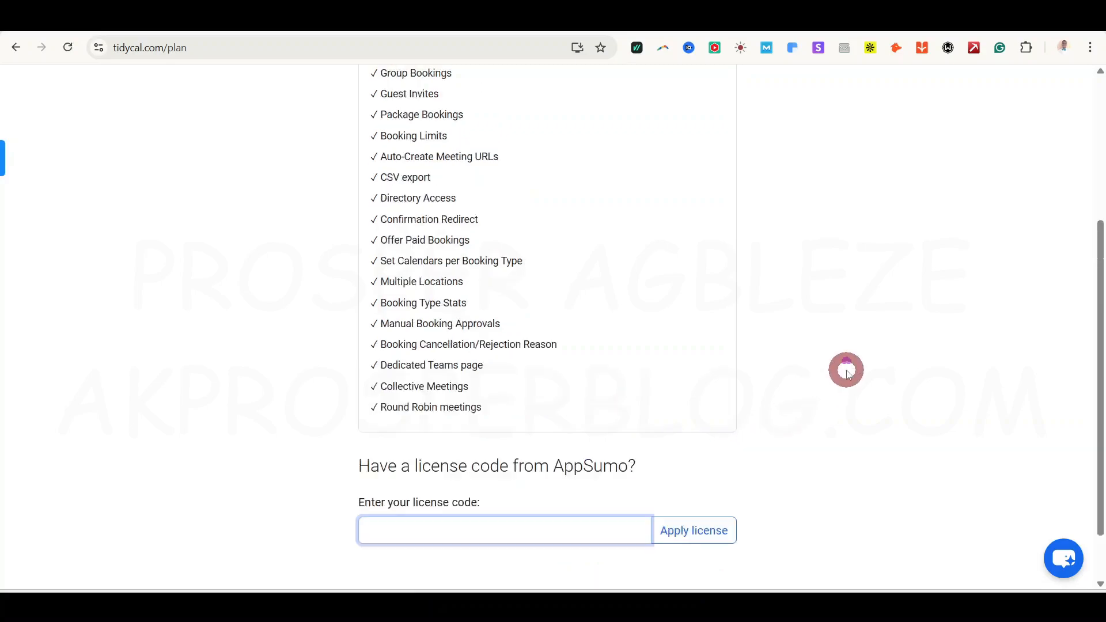
pyautogui.scroll(4, 846, 372)
# Step: Start a new booking type titled Business Law Consultation with the description "Legal services for all business types."
pyautogui.click(292, 93)
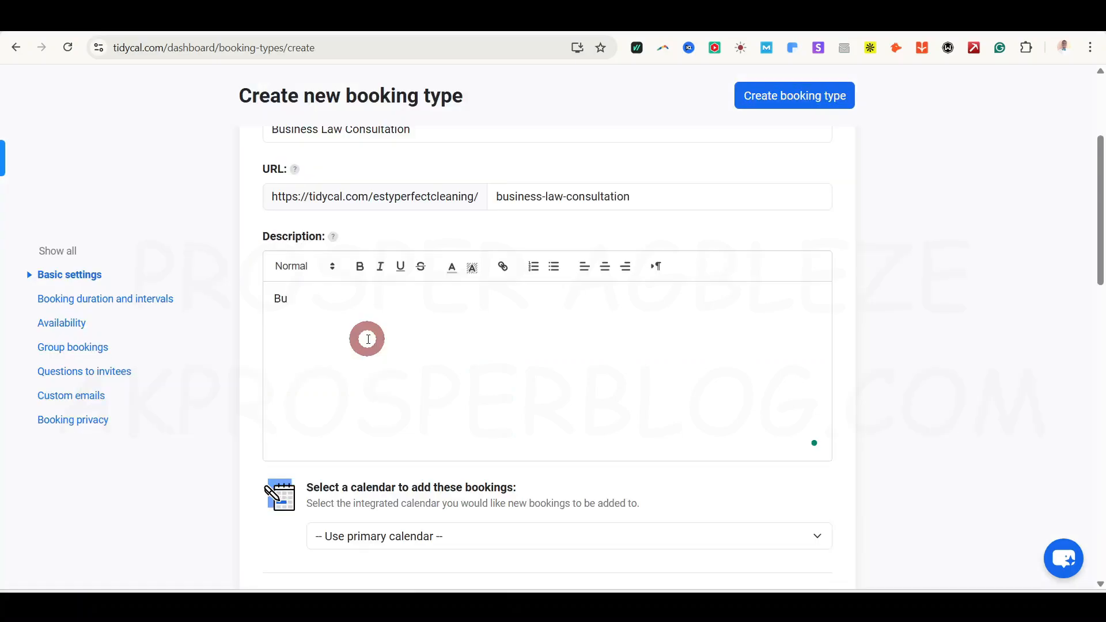
pyautogui.press('ctrl')
pyautogui.hotkey('ctrl', 'BackSpace')
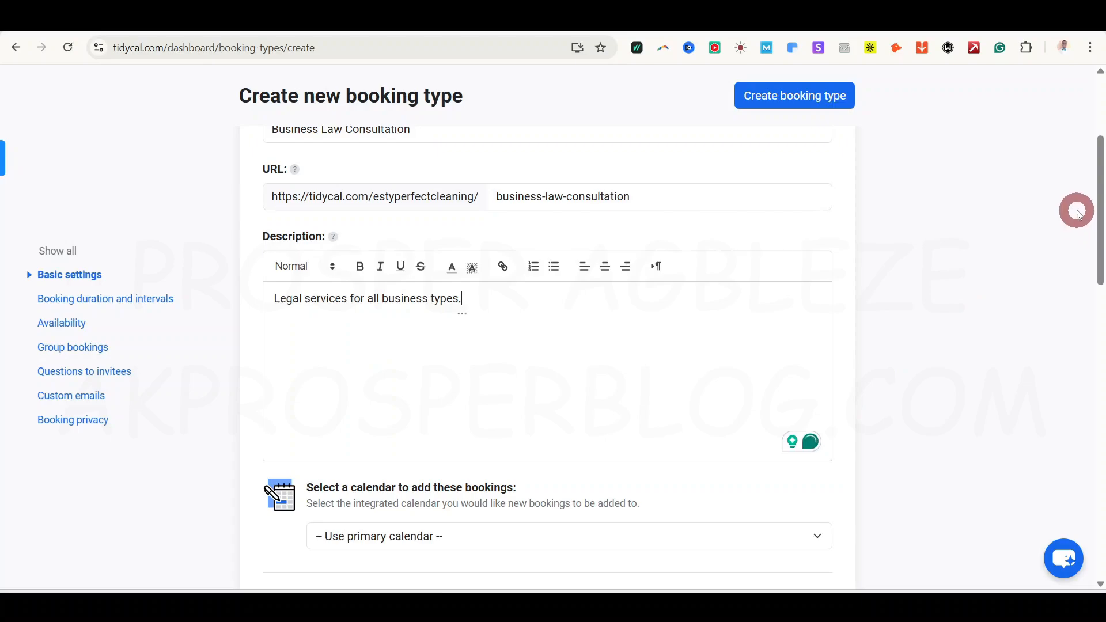
# Step: Try Zoom and Google Meet as the new booking type's video conference link and delete the link
pyautogui.scroll(-5, 1067, 314)
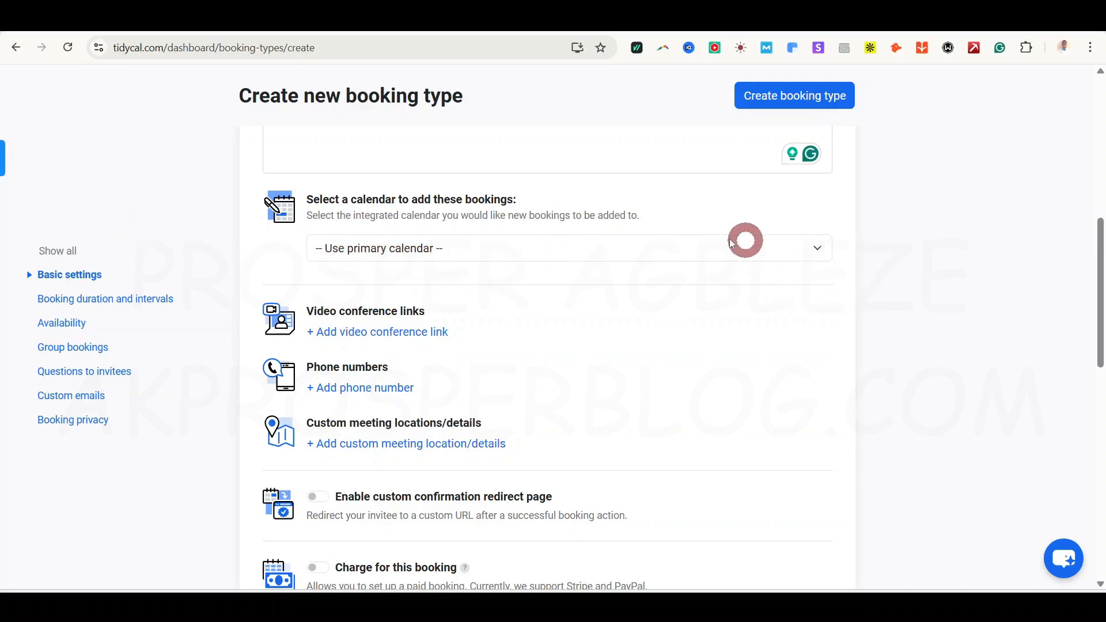
pyautogui.click(320, 332)
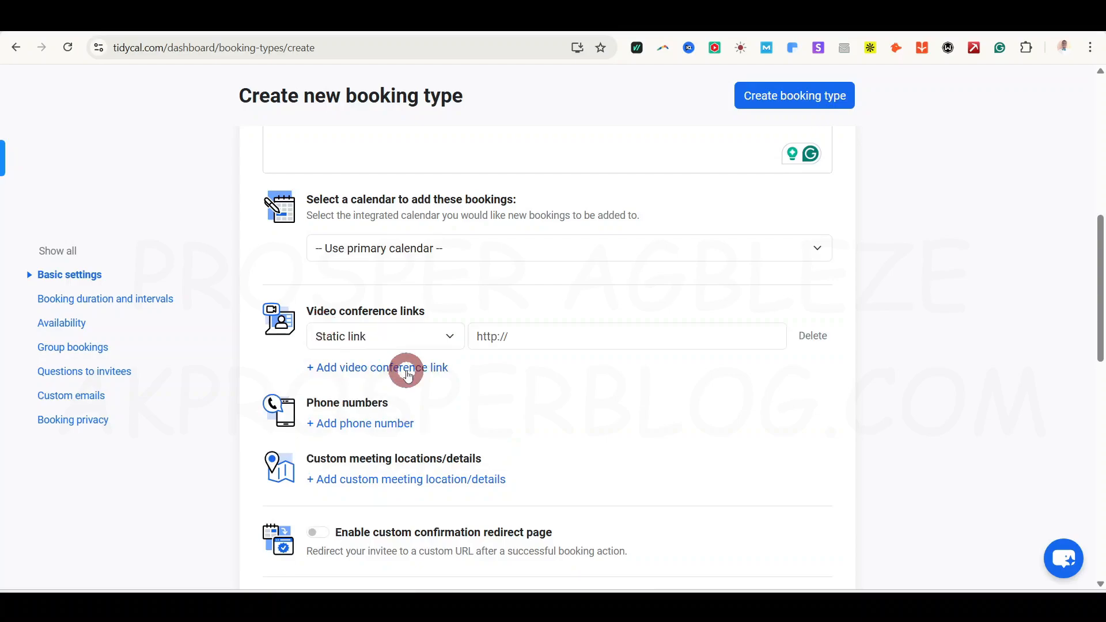
pyautogui.click(374, 340)
pyautogui.click(372, 401)
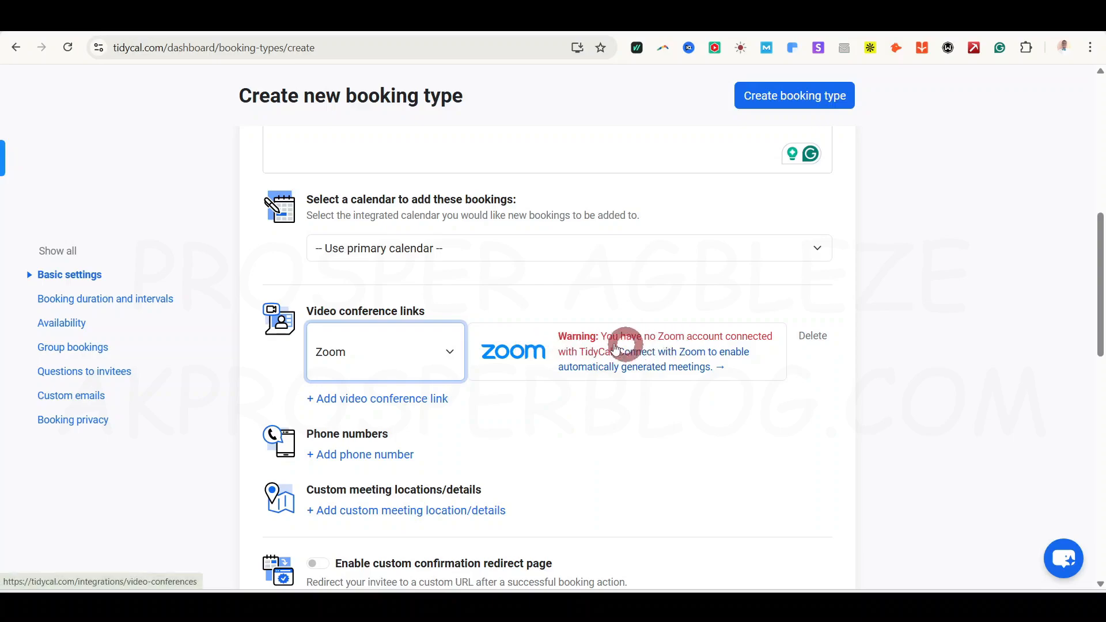
pyautogui.click(446, 350)
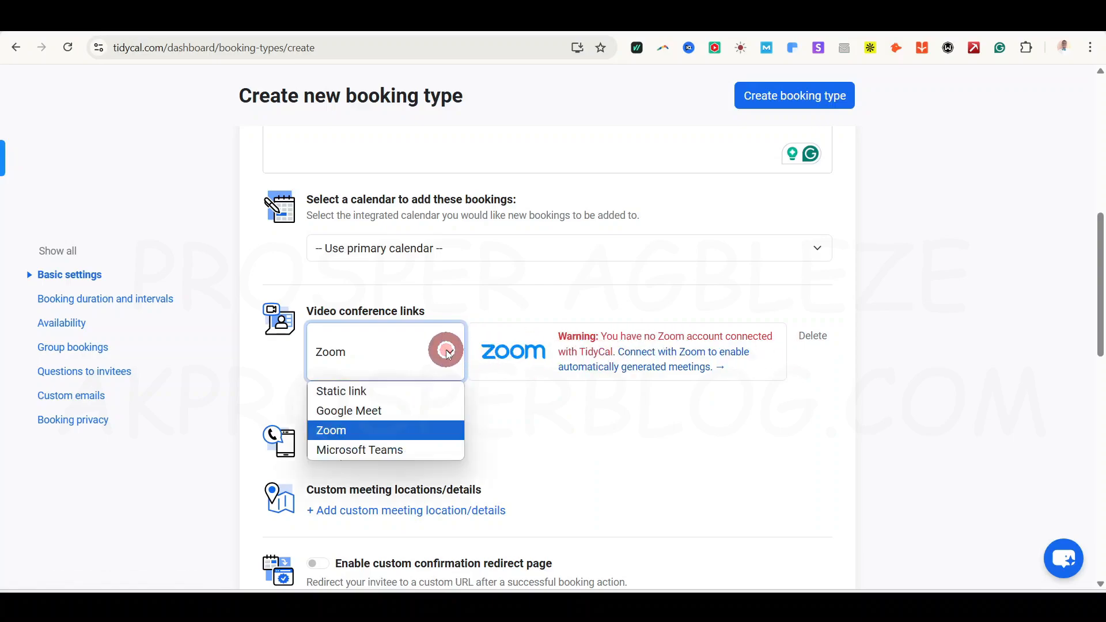
pyautogui.click(398, 408)
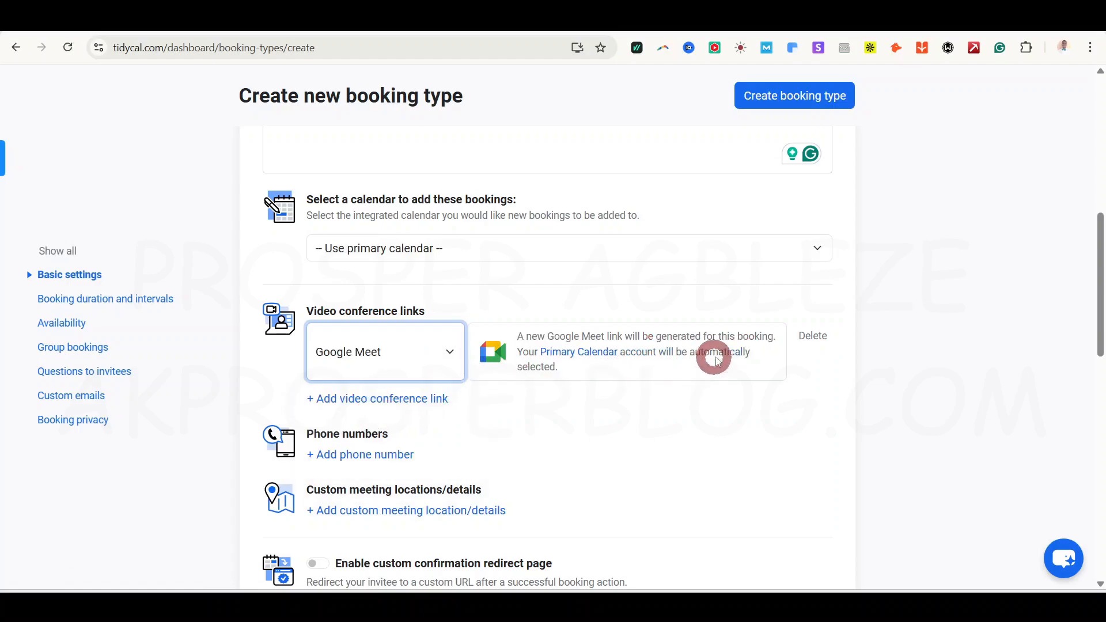
pyautogui.click(424, 355)
pyautogui.click(424, 359)
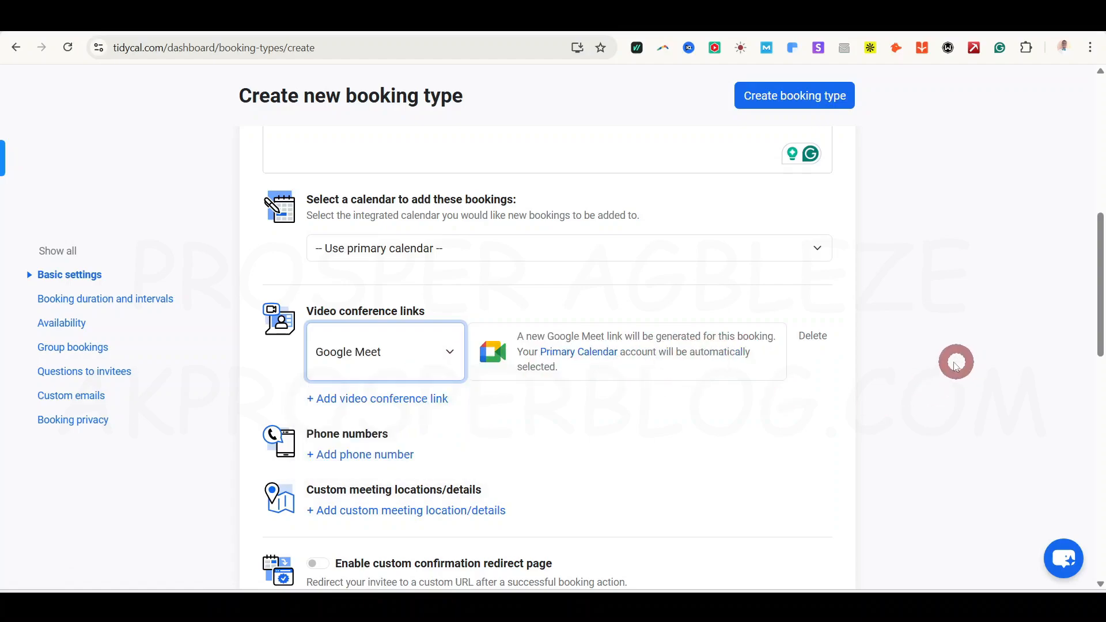
pyautogui.click(813, 335)
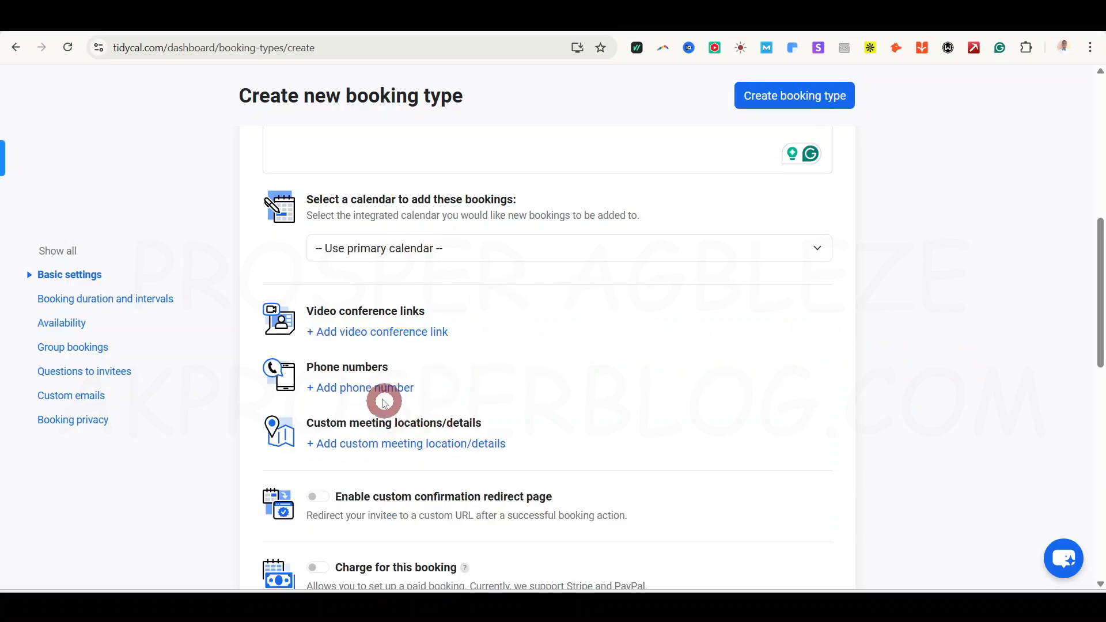
# Step: Try adding two custom meeting location entries to the new booking type and delete both
pyautogui.click(403, 447)
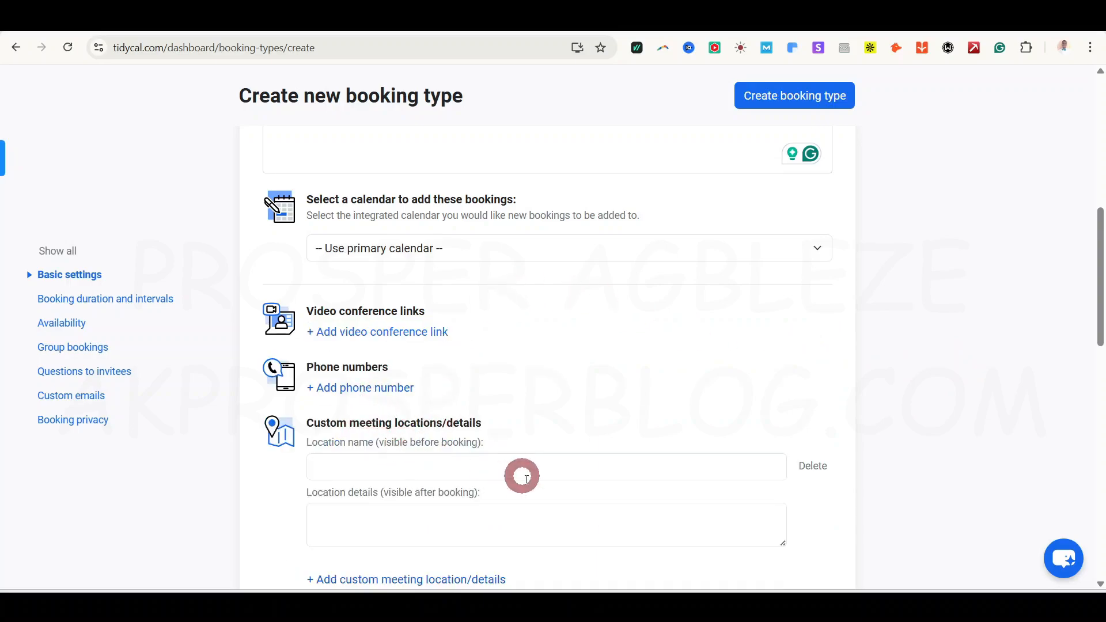
pyautogui.scroll(-5, 578, 437)
pyautogui.scroll(2, 494, 340)
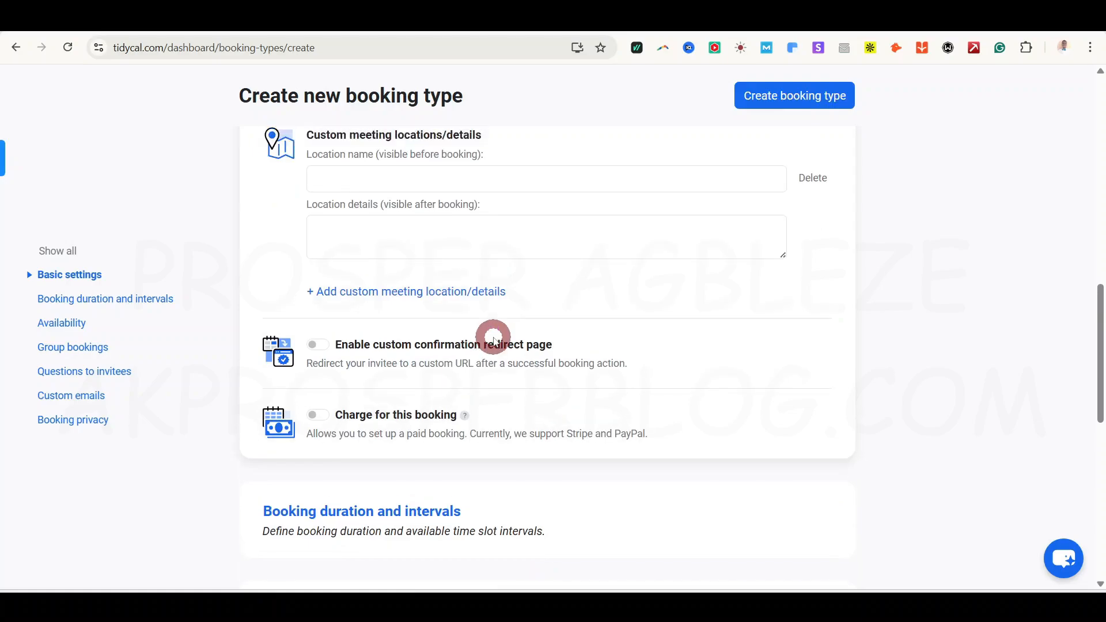
pyautogui.click(409, 293)
pyautogui.click(498, 391)
pyautogui.scroll(4, 498, 392)
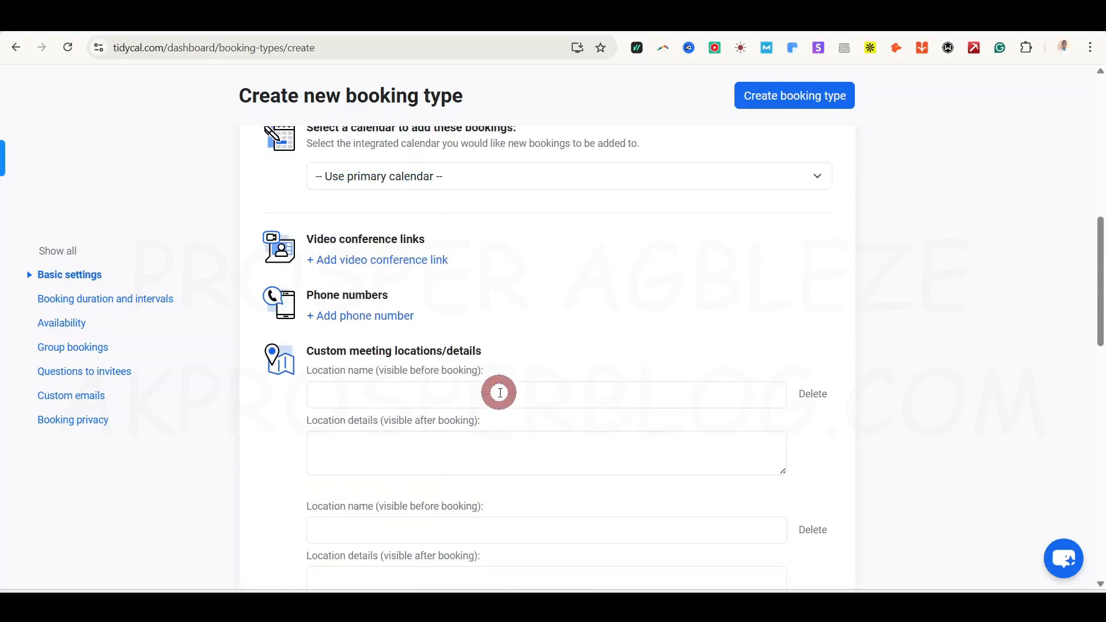
pyautogui.scroll(-3, 499, 400)
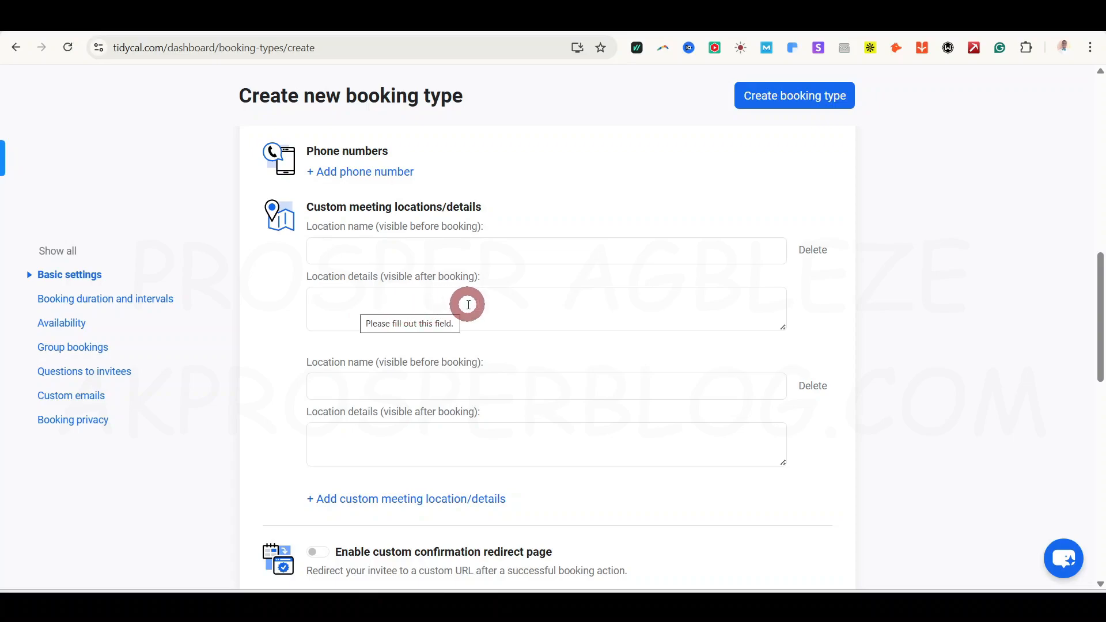
pyautogui.click(812, 387)
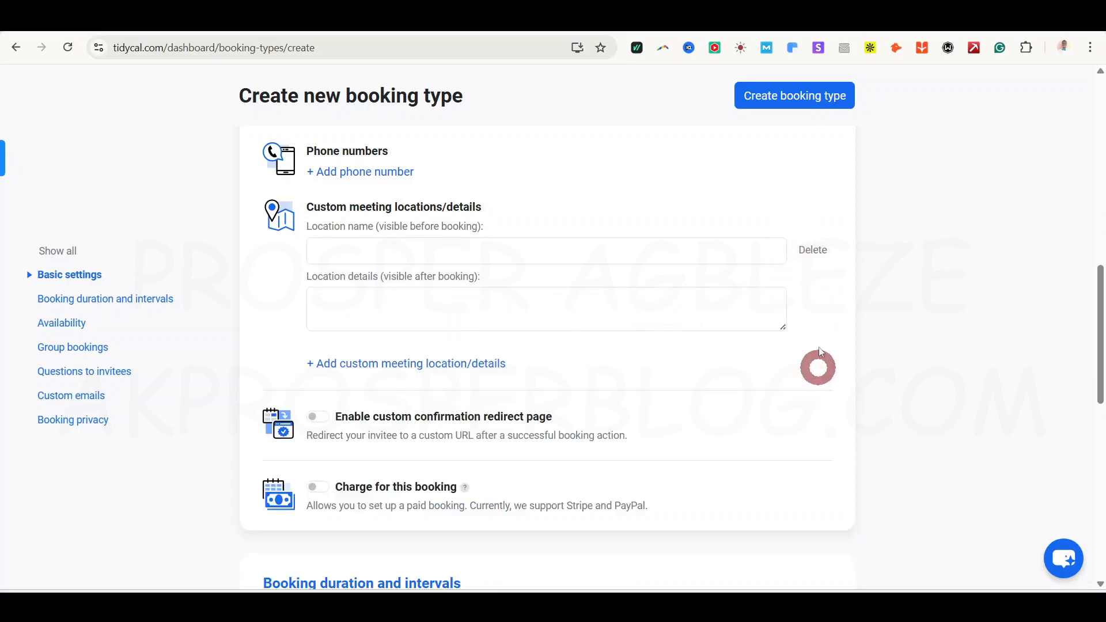
pyautogui.click(807, 252)
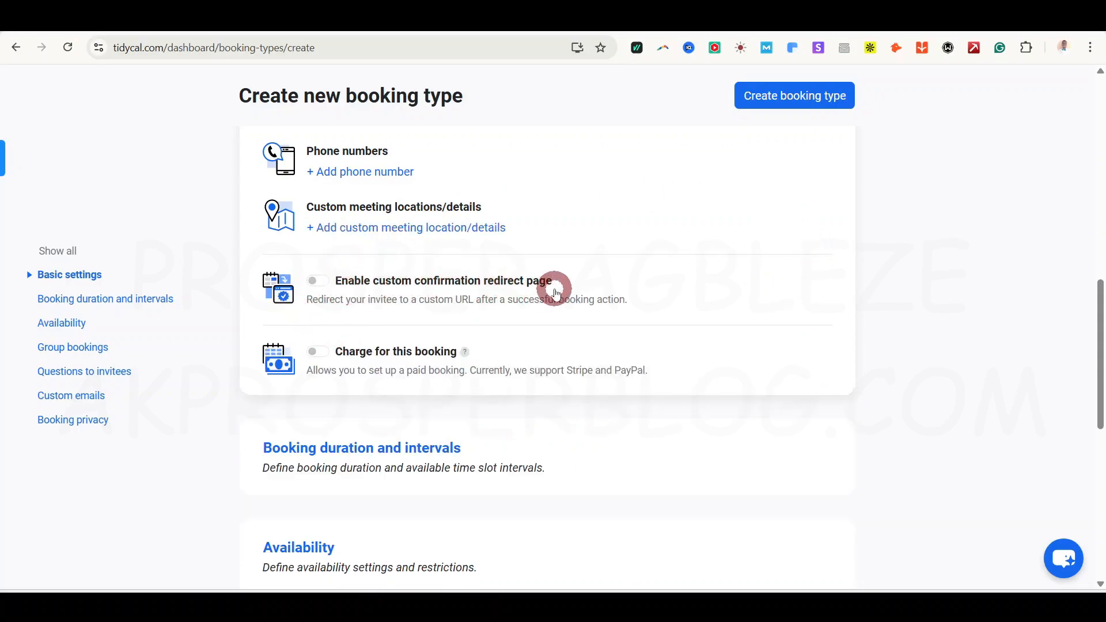
# Step: Try the custom confirmation redirect option, and enable charging for this booking with PayPal as the payment platform
pyautogui.click(314, 281)
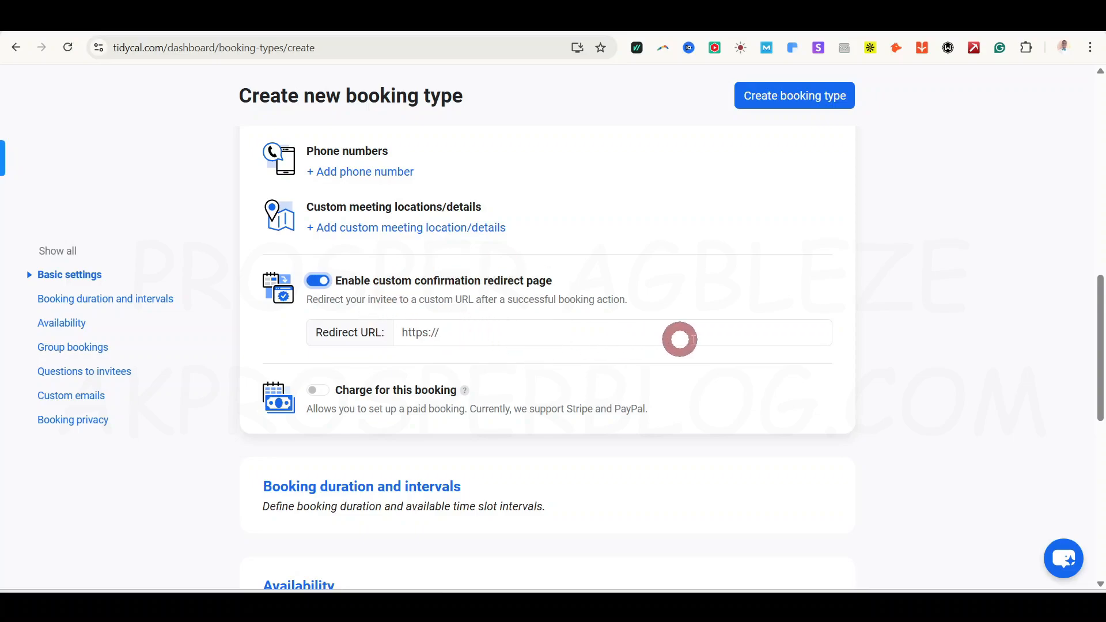
pyautogui.click(320, 284)
pyautogui.click(317, 353)
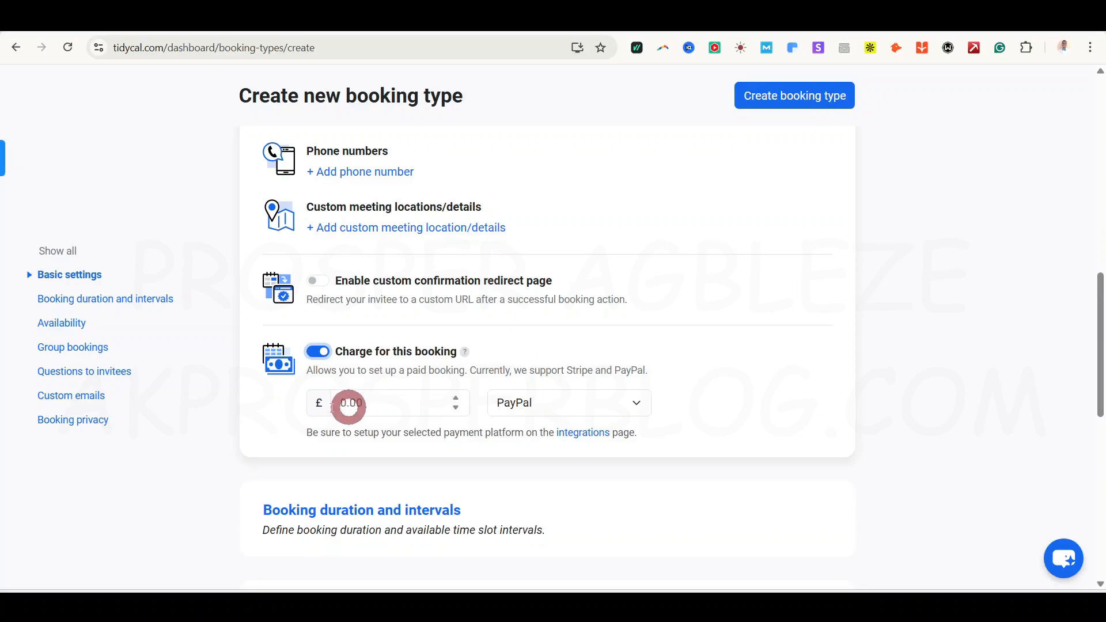
pyautogui.click(565, 403)
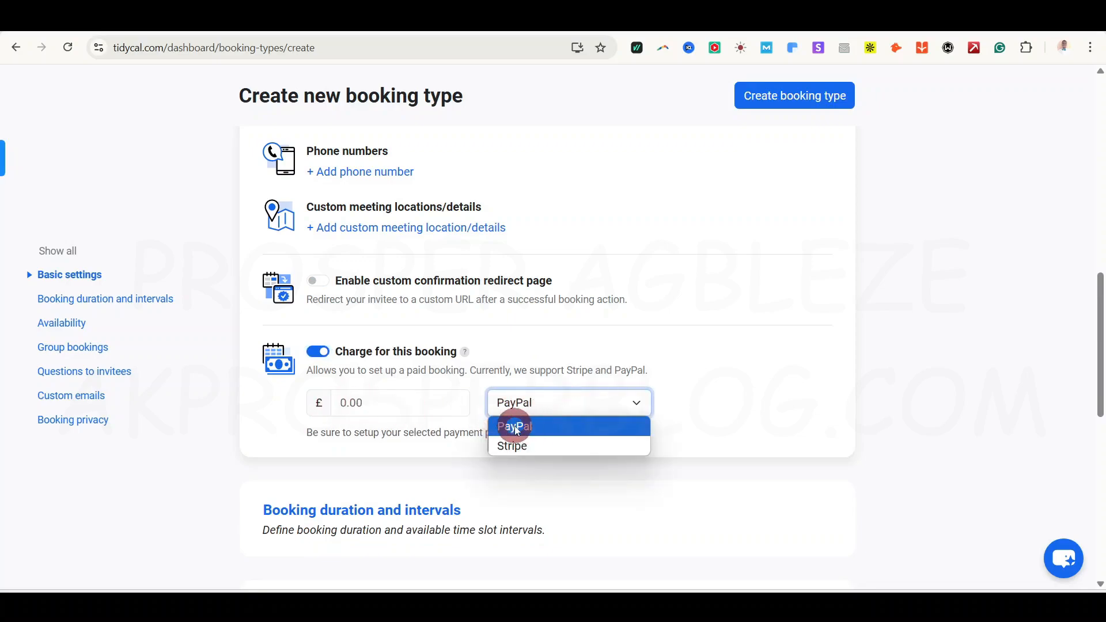
pyautogui.click(721, 376)
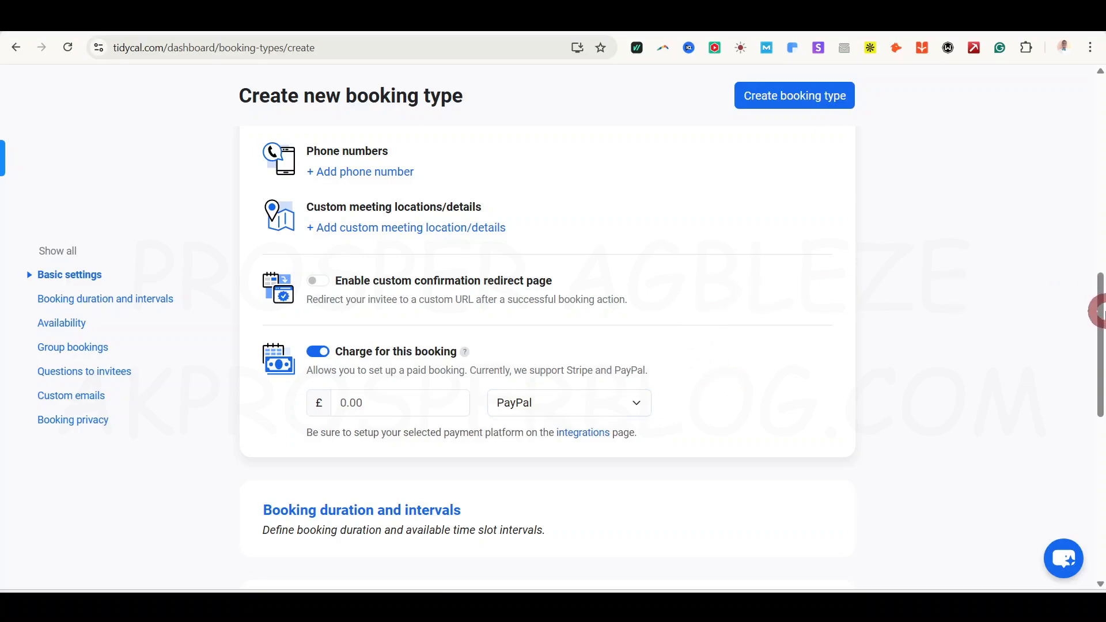
pyautogui.moveTo(1101, 324); pyautogui.dragTo(1096, 219)
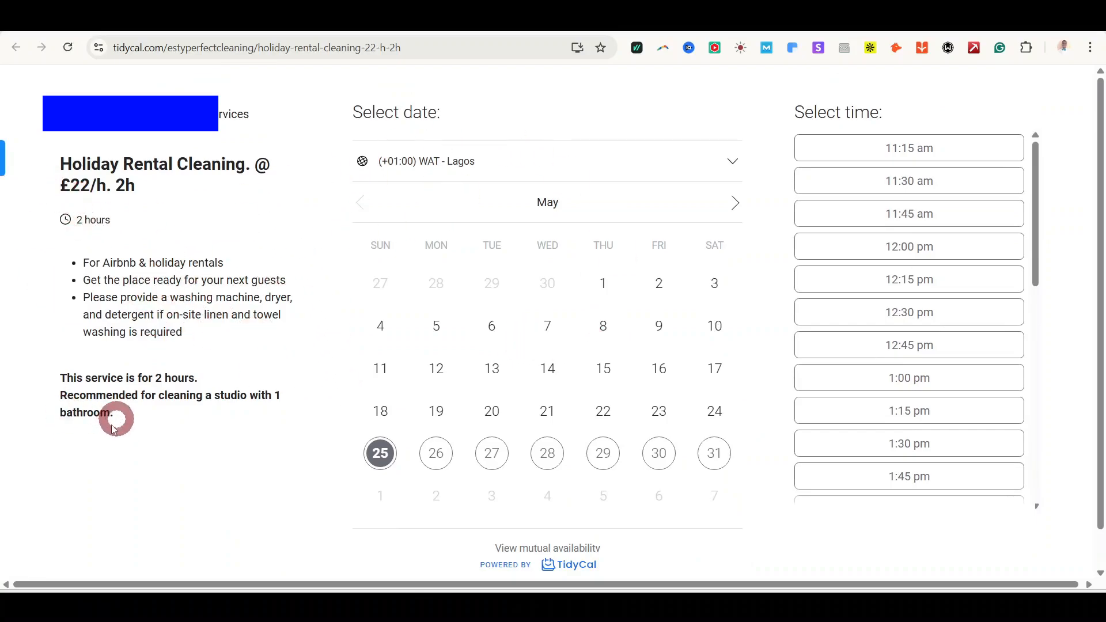
# Step: Switch to the Holiday Rental Cleaning public booking page and examine its service description and available times
pyautogui.moveTo(61, 272); pyautogui.dragTo(153, 420)
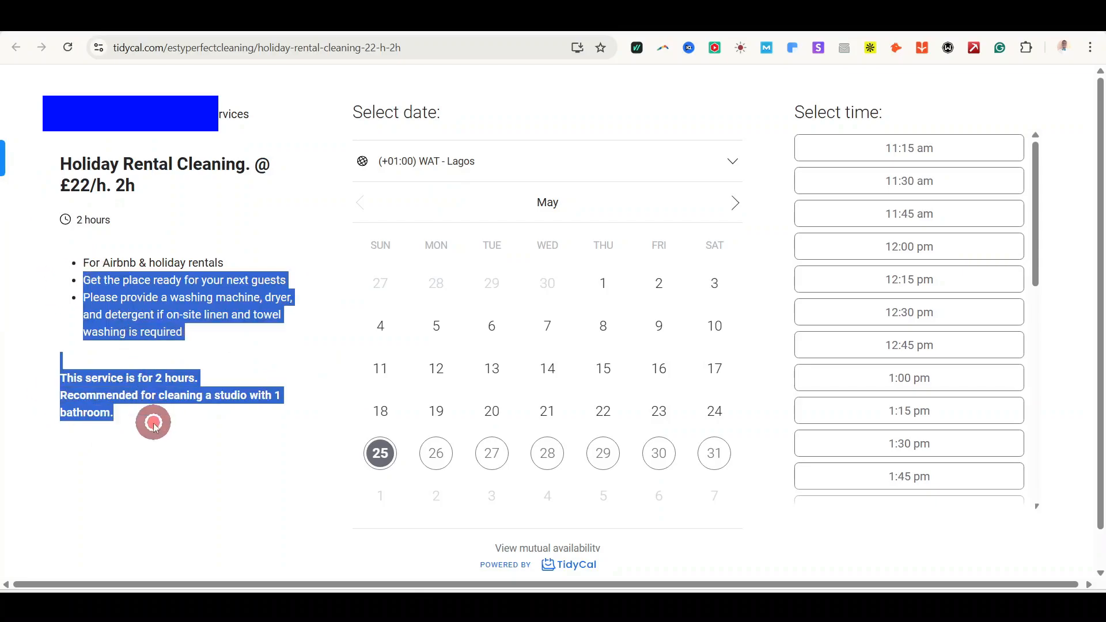
pyautogui.click(151, 302)
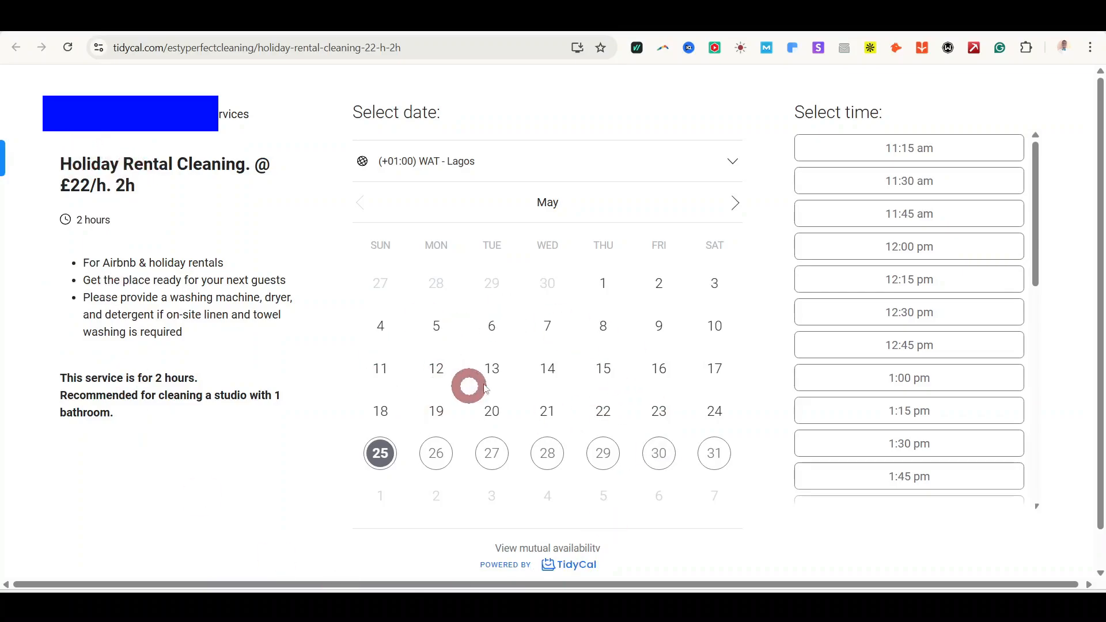
pyautogui.click(976, 212)
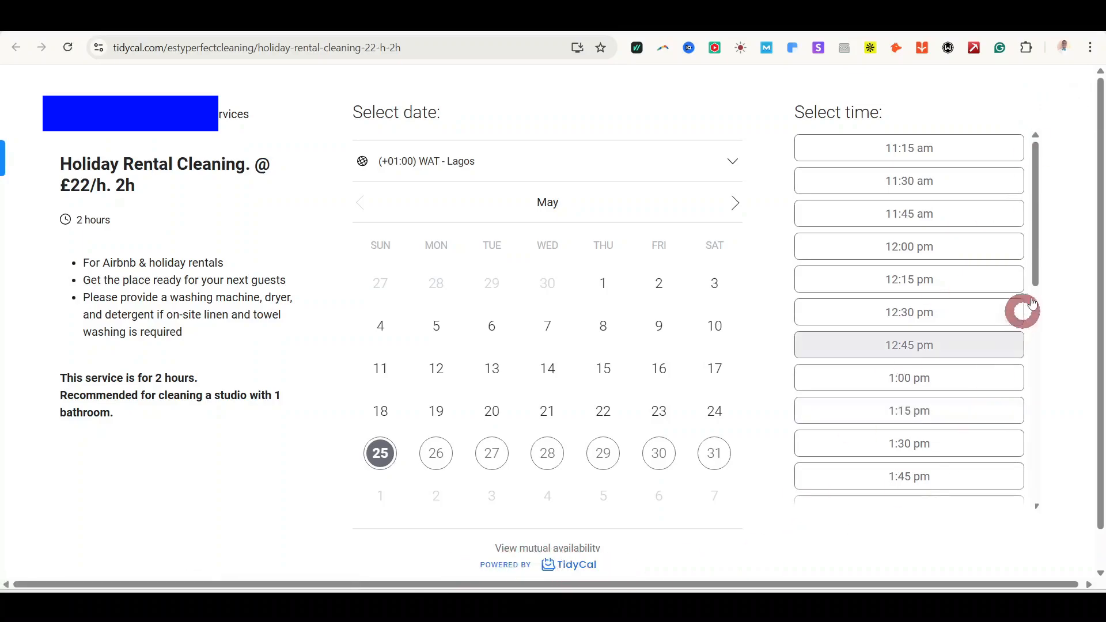
# Step: Choose May 28 at 8:15 am for Holiday Rental Cleaning and examine the questions in its booking form
pyautogui.click(547, 452)
pyautogui.click(967, 187)
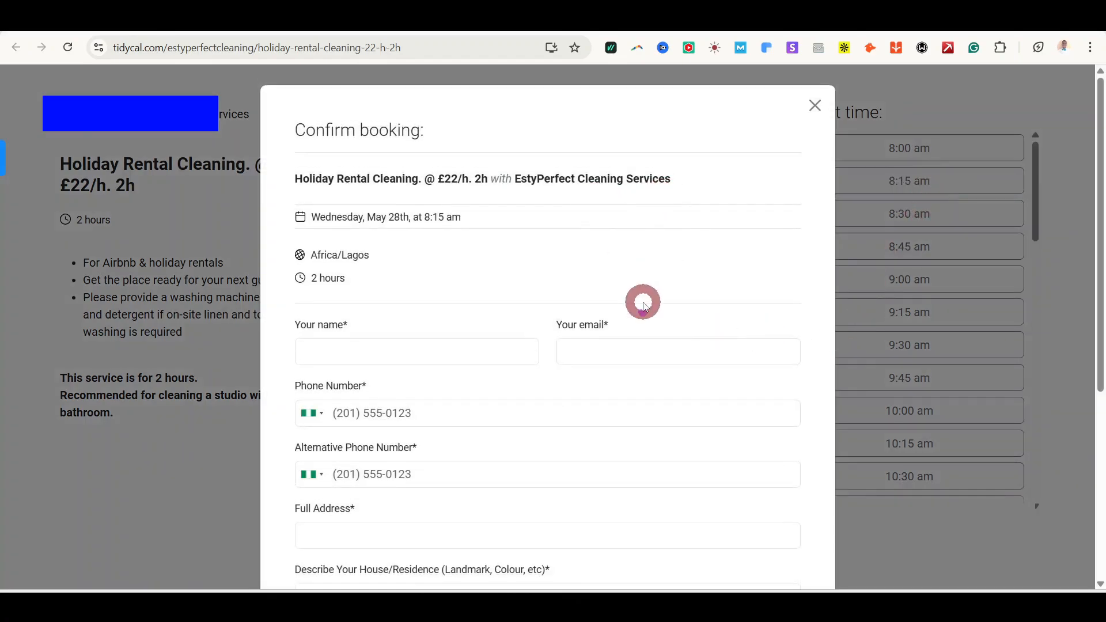
pyautogui.scroll(-5, 642, 298)
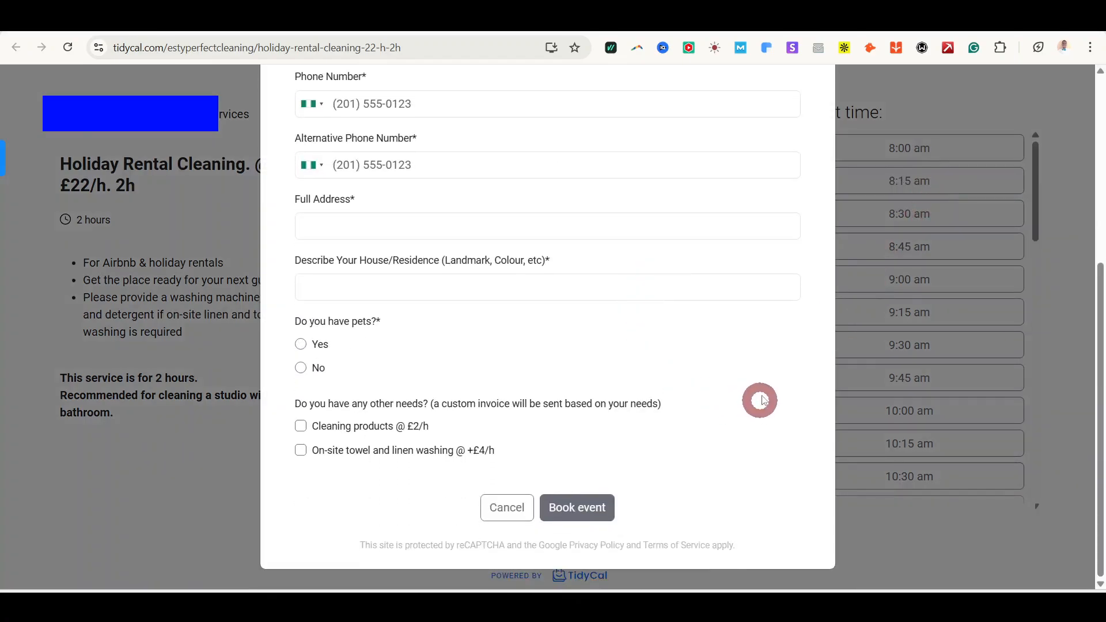